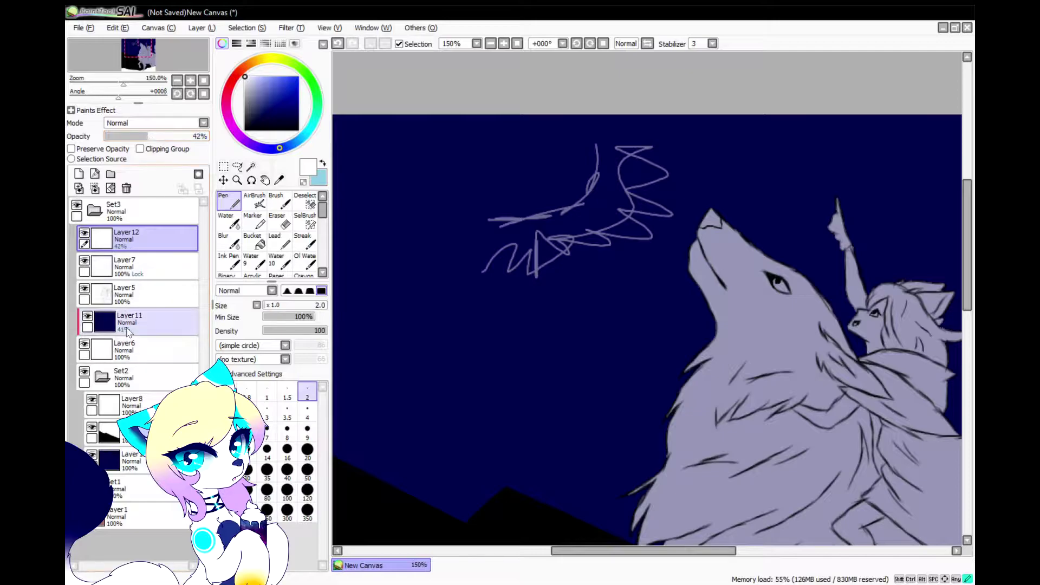
On Layer11, erase the shading with a size 4 eraser along the wolf's snout, across its muzzle and down its throat.
{"action": "scroll", "coordinate": [764, 297], "scroll_direction": "up", "scroll_amount": 6}
{"action": "mouse_move", "coordinate": [634, 115]}
{"action": "left_mouse_down"}
{"action": "mouse_move", "coordinate": [604, 175]}
{"action": "mouse_move", "coordinate": [611, 160]}
{"action": "mouse_move", "coordinate": [579, 271]}
{"action": "mouse_move", "coordinate": [667, 467]}
{"action": "left_mouse_up"}
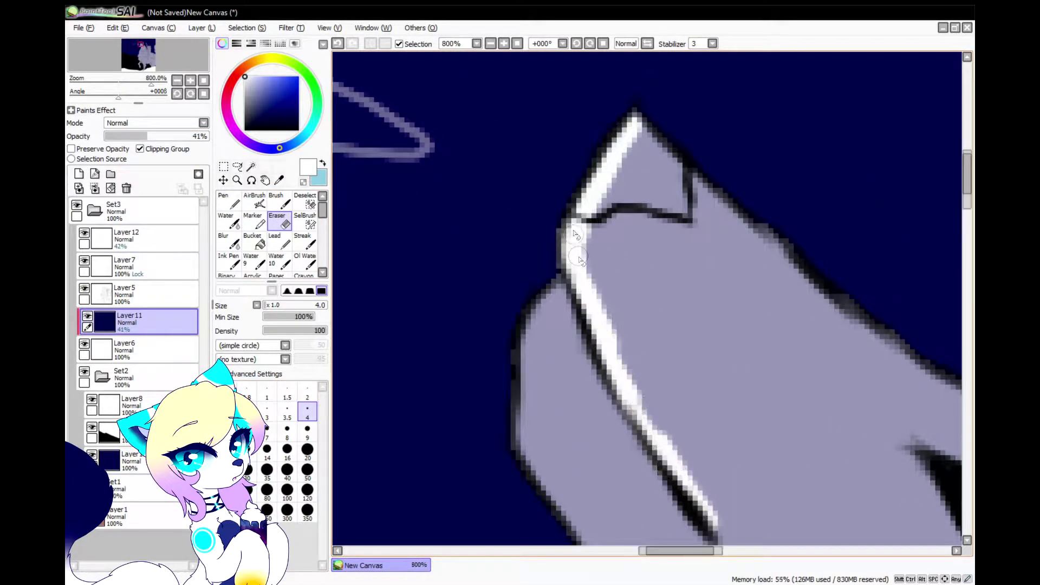
{"action": "scroll", "coordinate": [581, 262], "scroll_direction": "down", "scroll_amount": 2}
{"action": "mouse_move", "coordinate": [677, 212]}
{"action": "left_mouse_down"}
{"action": "mouse_move", "coordinate": [649, 222]}
{"action": "mouse_move", "coordinate": [614, 322]}
{"action": "left_mouse_up"}
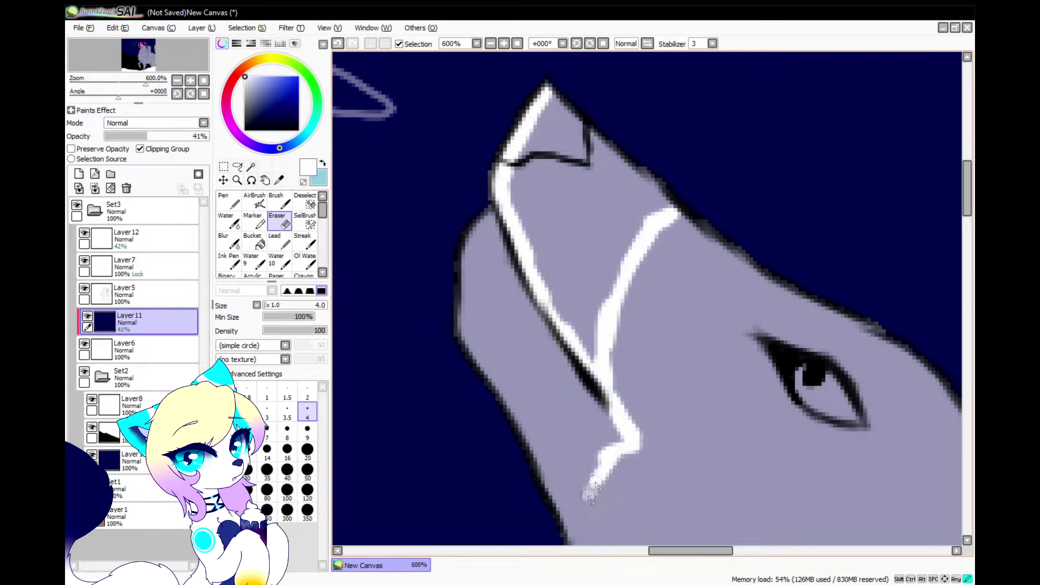
{"action": "scroll", "coordinate": [596, 485], "scroll_direction": "down", "scroll_amount": 4}
{"action": "scroll", "coordinate": [602, 502], "scroll_direction": "up", "scroll_amount": 3}
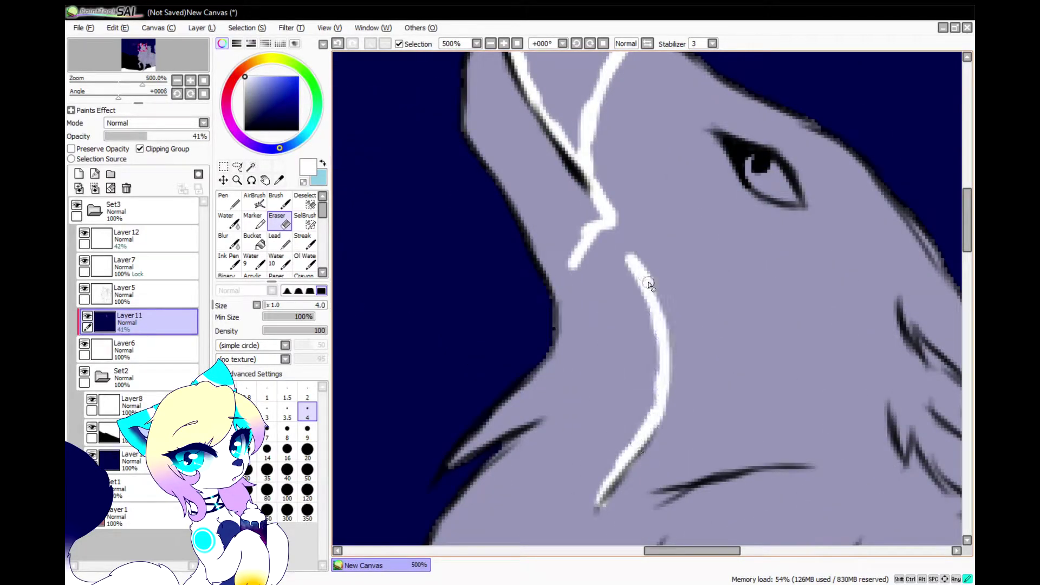
Extend the erased highlight boundary from the wolf's throat down through the jagged upper chest fur.
{"action": "scroll", "coordinate": [598, 185], "scroll_direction": "down", "scroll_amount": 2}
{"action": "scroll", "coordinate": [660, 217], "scroll_direction": "up", "scroll_amount": 4}
{"action": "mouse_move", "coordinate": [664, 335]}
{"action": "left_mouse_down"}
{"action": "mouse_move", "coordinate": [700, 264]}
{"action": "mouse_move", "coordinate": [681, 261]}
{"action": "mouse_move", "coordinate": [723, 187]}
{"action": "left_mouse_up"}
{"action": "mouse_move", "coordinate": [709, 235]}
{"action": "left_mouse_down"}
{"action": "mouse_move", "coordinate": [623, 330]}
{"action": "mouse_move", "coordinate": [615, 247]}
{"action": "left_mouse_up"}
{"action": "scroll", "coordinate": [614, 249], "scroll_direction": "down", "scroll_amount": 4}
{"action": "scroll", "coordinate": [585, 295], "scroll_direction": "up", "scroll_amount": 1}
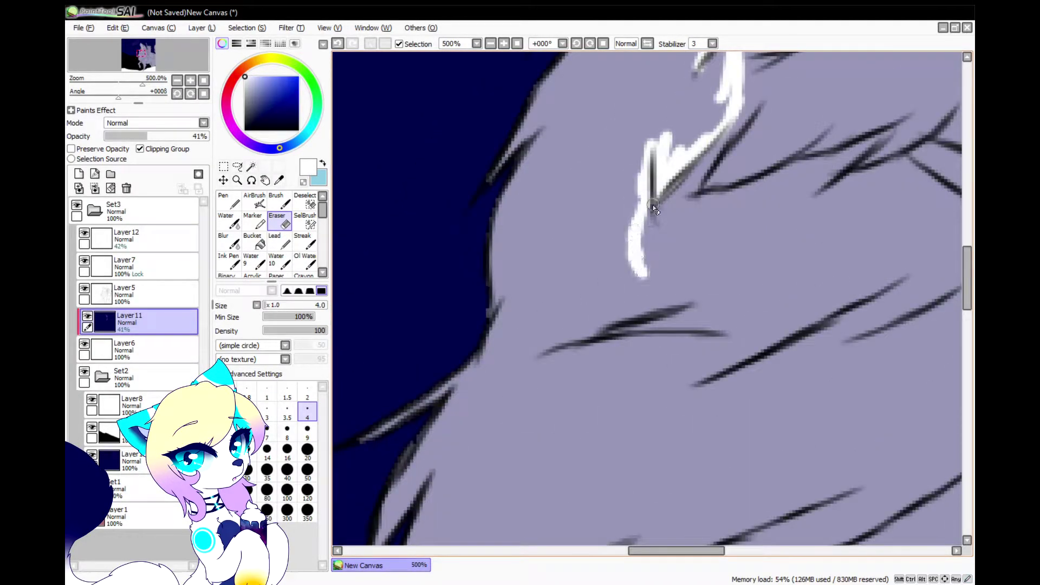
Carry the erased highlight boundary through the chest tufts to the lower chest, redoing the stroke beneath the large tuft.
{"action": "scroll", "coordinate": [775, 254], "scroll_direction": "down", "scroll_amount": 1}
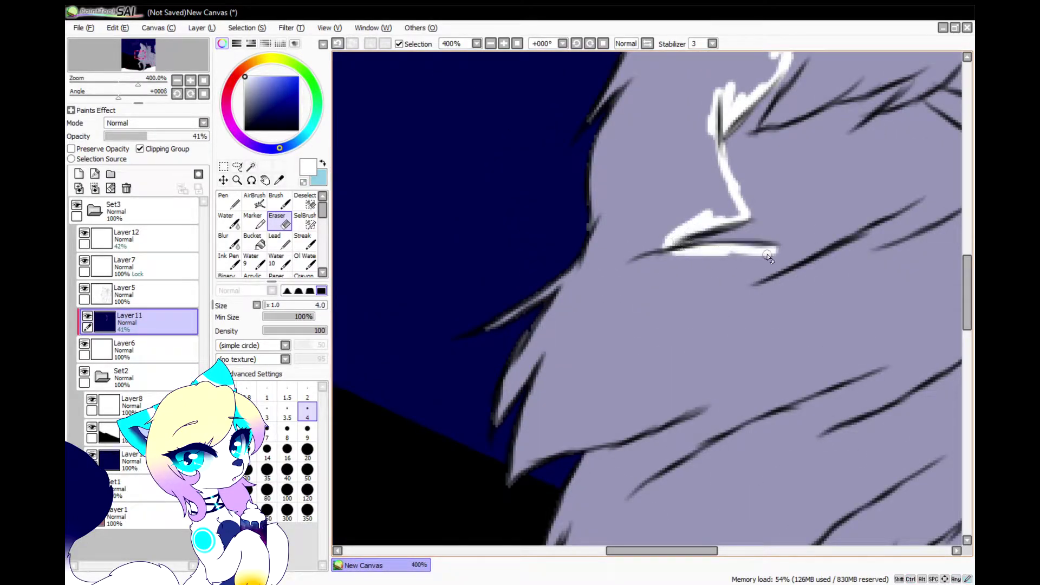
{"action": "left_click_drag", "start_coordinate": [617, 442], "coordinate": [744, 287]}
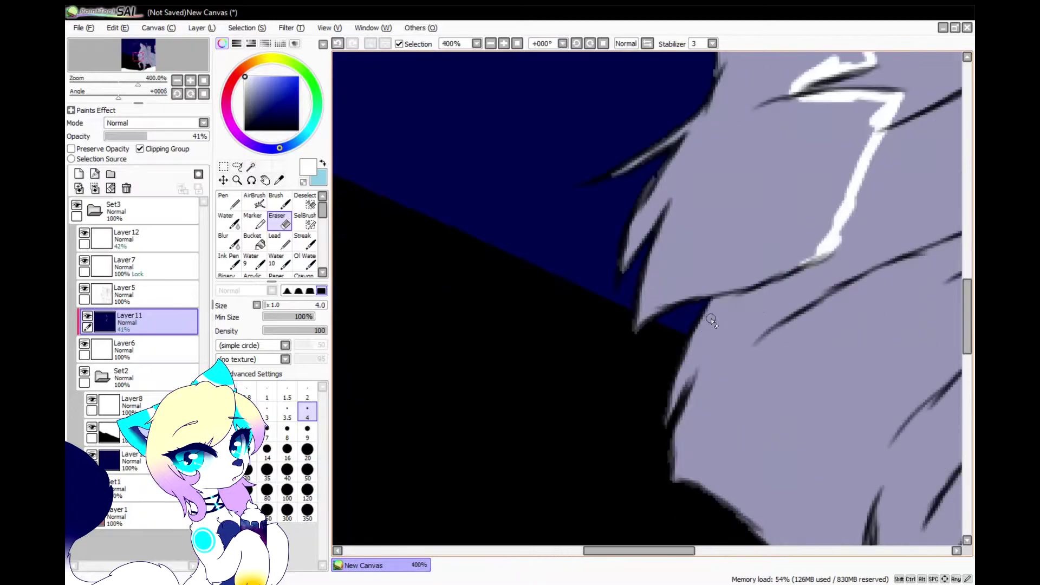
{"action": "key", "text": "ctrl+z"}
{"action": "left_click_drag", "start_coordinate": [775, 295], "coordinate": [714, 320]}
{"action": "left_click_drag", "start_coordinate": [744, 357], "coordinate": [741, 267]}
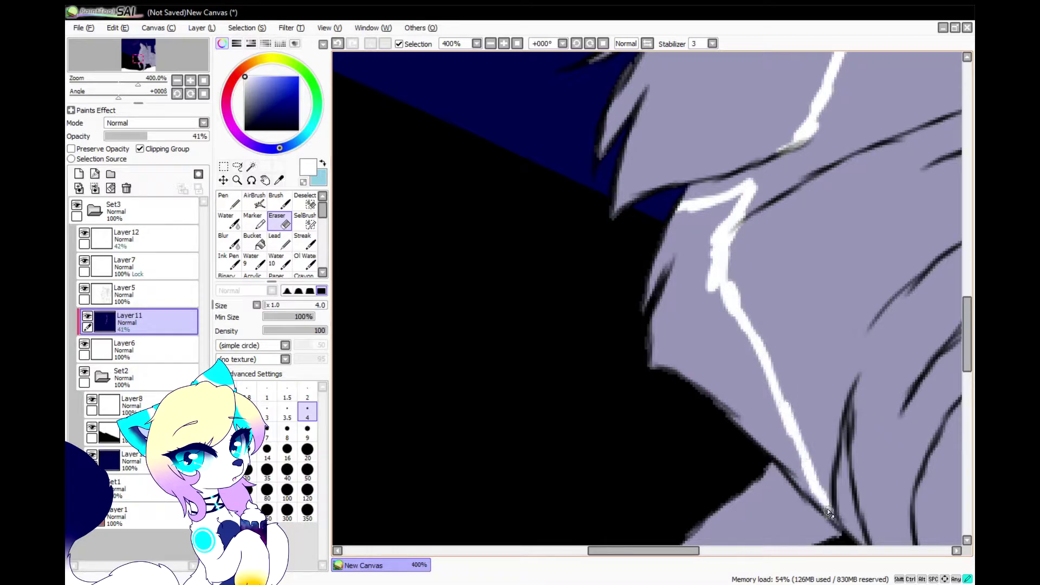
Erase a highlight line down the wolf's lower chest to where the raised foreleg begins.
{"action": "scroll", "coordinate": [720, 235], "scroll_direction": "up", "scroll_amount": 3}
{"action": "left_click_drag", "start_coordinate": [754, 199], "coordinate": [813, 522]}
{"action": "scroll", "coordinate": [650, 244], "scroll_direction": "down", "scroll_amount": 4}
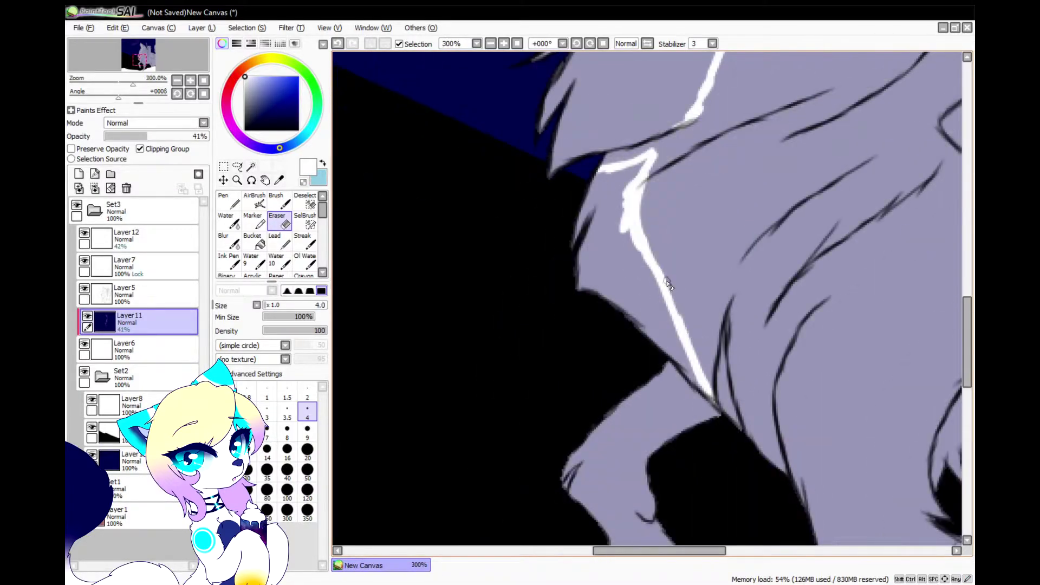
{"action": "scroll", "coordinate": [673, 295], "scroll_direction": "up", "scroll_amount": 4}
{"action": "left_click_drag", "start_coordinate": [639, 278], "coordinate": [700, 376]}
Outline the highlight on the wolf's raised foreleg by erasing shading from its top, past the knee and down the lower leg.
{"action": "scroll", "coordinate": [701, 379], "scroll_direction": "down", "scroll_amount": 4}
{"action": "scroll", "coordinate": [701, 222], "scroll_direction": "up", "scroll_amount": 2}
{"action": "mouse_move", "coordinate": [683, 207]}
{"action": "left_mouse_down"}
{"action": "mouse_move", "coordinate": [682, 233]}
{"action": "mouse_move", "coordinate": [504, 470]}
{"action": "left_mouse_up"}
{"action": "left_click_drag", "start_coordinate": [544, 508], "coordinate": [574, 331]}
{"action": "left_click_drag", "start_coordinate": [591, 215], "coordinate": [629, 458]}
{"action": "key", "text": "ctrl+z"}
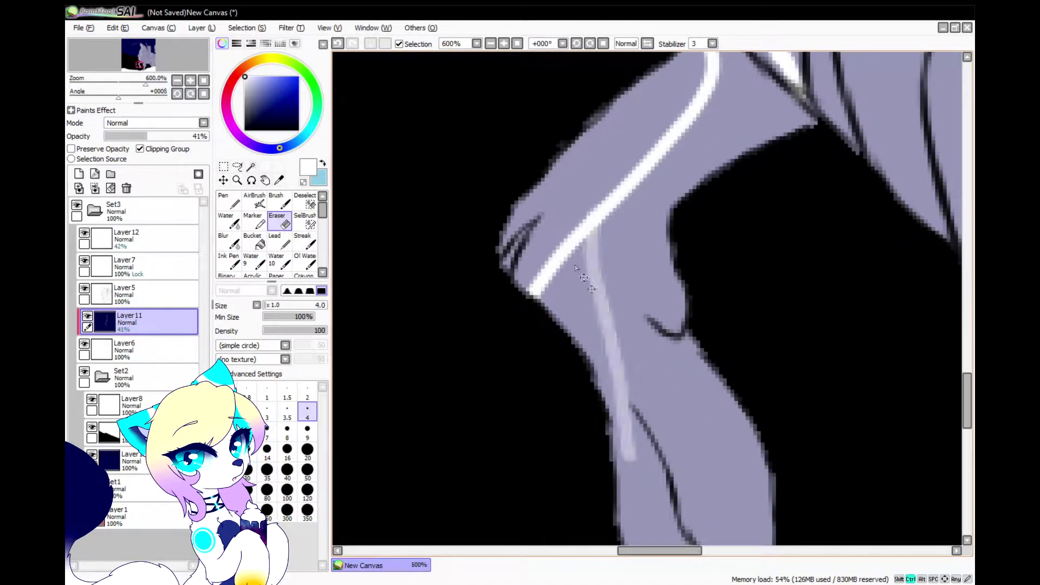
{"action": "left_click_drag", "start_coordinate": [566, 250], "coordinate": [637, 446]}
{"action": "scroll", "coordinate": [639, 442], "scroll_direction": "down", "scroll_amount": 3}
{"action": "scroll", "coordinate": [639, 477], "scroll_direction": "up", "scroll_amount": 4}
{"action": "left_click_drag", "start_coordinate": [621, 260], "coordinate": [649, 528]}
{"action": "mouse_move", "coordinate": [555, 109]}
{"action": "left_mouse_down"}
{"action": "mouse_move", "coordinate": [672, 239]}
{"action": "mouse_move", "coordinate": [730, 393]}
{"action": "mouse_move", "coordinate": [722, 428]}
{"action": "mouse_move", "coordinate": [694, 416]}
{"action": "mouse_move", "coordinate": [646, 277]}
{"action": "mouse_move", "coordinate": [662, 299]}
{"action": "mouse_move", "coordinate": [654, 237]}
{"action": "mouse_move", "coordinate": [671, 280]}
{"action": "left_mouse_up"}
{"action": "mouse_move", "coordinate": [710, 340]}
{"action": "left_mouse_down"}
{"action": "mouse_move", "coordinate": [721, 364]}
{"action": "mouse_move", "coordinate": [691, 324]}
{"action": "mouse_move", "coordinate": [708, 382]}
{"action": "left_mouse_up"}
Clear the shading inside the raised foreleg's highlight outline with a size 9 eraser.
{"action": "scroll", "coordinate": [623, 358], "scroll_direction": "down", "scroll_amount": 3}
{"action": "scroll", "coordinate": [601, 314], "scroll_direction": "up", "scroll_amount": 2}
{"action": "left_click", "coordinate": [307, 431]}
{"action": "mouse_move", "coordinate": [541, 227]}
{"action": "left_mouse_down"}
{"action": "mouse_move", "coordinate": [514, 181]}
{"action": "mouse_move", "coordinate": [595, 351]}
{"action": "mouse_move", "coordinate": [576, 287]}
{"action": "mouse_move", "coordinate": [616, 432]}
{"action": "left_mouse_up"}
{"action": "left_click_drag", "start_coordinate": [623, 244], "coordinate": [597, 384]}
{"action": "mouse_move", "coordinate": [654, 116]}
{"action": "left_mouse_down"}
{"action": "mouse_move", "coordinate": [567, 258]}
{"action": "mouse_move", "coordinate": [551, 255]}
{"action": "mouse_move", "coordinate": [467, 328]}
{"action": "left_mouse_up"}
{"action": "mouse_move", "coordinate": [580, 187]}
{"action": "left_mouse_down"}
{"action": "mouse_move", "coordinate": [468, 287]}
{"action": "mouse_move", "coordinate": [623, 111]}
{"action": "left_mouse_up"}
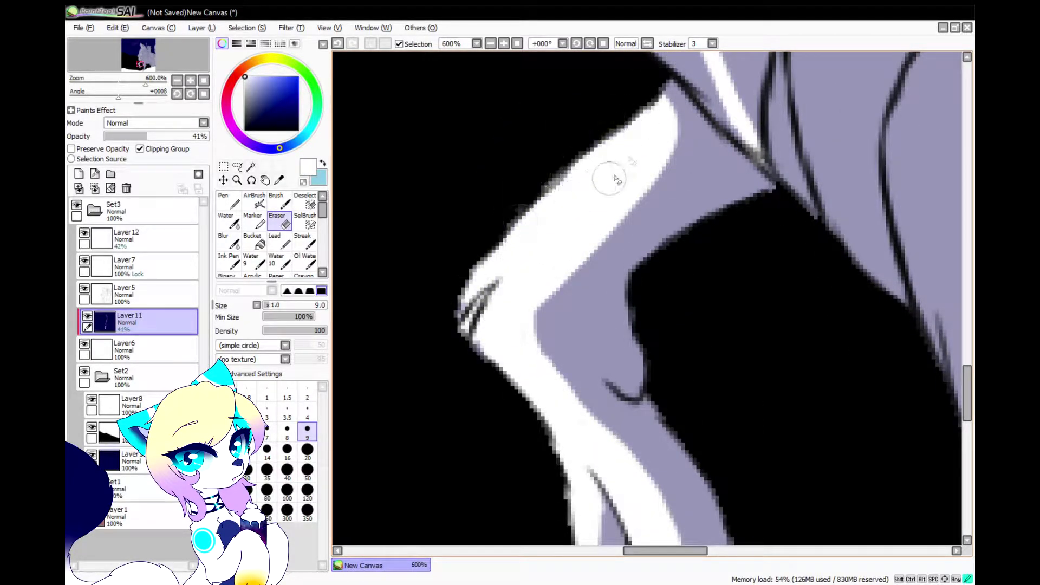
Erase a long stroke of shading down the wolf's light-facing side, undoing and redrawing the first attempt.
{"action": "scroll", "coordinate": [620, 217], "scroll_direction": "down", "scroll_amount": 1}
{"action": "scroll", "coordinate": [591, 211], "scroll_direction": "down", "scroll_amount": 4}
{"action": "scroll", "coordinate": [542, 139], "scroll_direction": "up", "scroll_amount": 2}
{"action": "mouse_move", "coordinate": [550, 111]}
{"action": "left_mouse_down"}
{"action": "mouse_move", "coordinate": [503, 212]}
{"action": "mouse_move", "coordinate": [457, 357]}
{"action": "mouse_move", "coordinate": [489, 353]}
{"action": "mouse_move", "coordinate": [456, 402]}
{"action": "mouse_move", "coordinate": [474, 467]}
{"action": "left_mouse_up"}
{"action": "scroll", "coordinate": [464, 466], "scroll_direction": "down", "scroll_amount": 1}
{"action": "key", "text": "ctrl+z"}
{"action": "mouse_move", "coordinate": [484, 373]}
{"action": "left_mouse_down"}
{"action": "mouse_move", "coordinate": [446, 403]}
{"action": "mouse_move", "coordinate": [526, 187]}
{"action": "mouse_move", "coordinate": [533, 76]}
{"action": "left_mouse_up"}
Erase the shading from the fur patch at the back of the wolf's head.
{"action": "scroll", "coordinate": [662, 253], "scroll_direction": "up", "scroll_amount": 7}
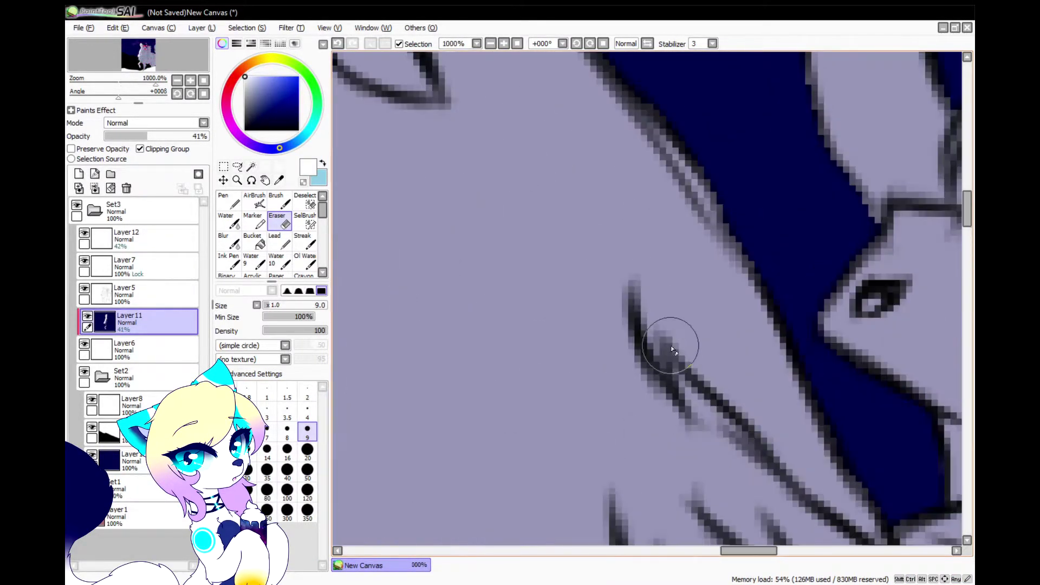
{"action": "mouse_move", "coordinate": [652, 311]}
{"action": "left_mouse_down"}
{"action": "mouse_move", "coordinate": [661, 207]}
{"action": "mouse_move", "coordinate": [655, 257]}
{"action": "mouse_move", "coordinate": [689, 353]}
{"action": "mouse_move", "coordinate": [773, 429]}
{"action": "mouse_move", "coordinate": [787, 463]}
{"action": "mouse_move", "coordinate": [675, 255]}
{"action": "mouse_move", "coordinate": [793, 475]}
{"action": "mouse_move", "coordinate": [775, 316]}
{"action": "mouse_move", "coordinate": [780, 389]}
{"action": "mouse_move", "coordinate": [769, 393]}
{"action": "mouse_move", "coordinate": [703, 207]}
{"action": "mouse_move", "coordinate": [750, 274]}
{"action": "mouse_move", "coordinate": [786, 438]}
{"action": "left_mouse_up"}
{"action": "scroll", "coordinate": [705, 313], "scroll_direction": "down", "scroll_amount": 5}
Clear the remaining shading inside the muzzle and throat highlight with the size 9 eraser.
{"action": "left_click", "coordinate": [307, 433]}
{"action": "scroll", "coordinate": [529, 495], "scroll_direction": "up", "scroll_amount": 5}
{"action": "mouse_move", "coordinate": [480, 472]}
{"action": "left_mouse_down"}
{"action": "mouse_move", "coordinate": [517, 446]}
{"action": "mouse_move", "coordinate": [562, 263]}
{"action": "mouse_move", "coordinate": [455, 406]}
{"action": "mouse_move", "coordinate": [523, 398]}
{"action": "mouse_move", "coordinate": [619, 102]}
{"action": "mouse_move", "coordinate": [523, 258]}
{"action": "mouse_move", "coordinate": [598, 114]}
{"action": "left_mouse_up"}
{"action": "scroll", "coordinate": [597, 271], "scroll_direction": "down", "scroll_amount": 5}
{"action": "scroll", "coordinate": [508, 325], "scroll_direction": "up", "scroll_amount": 2}
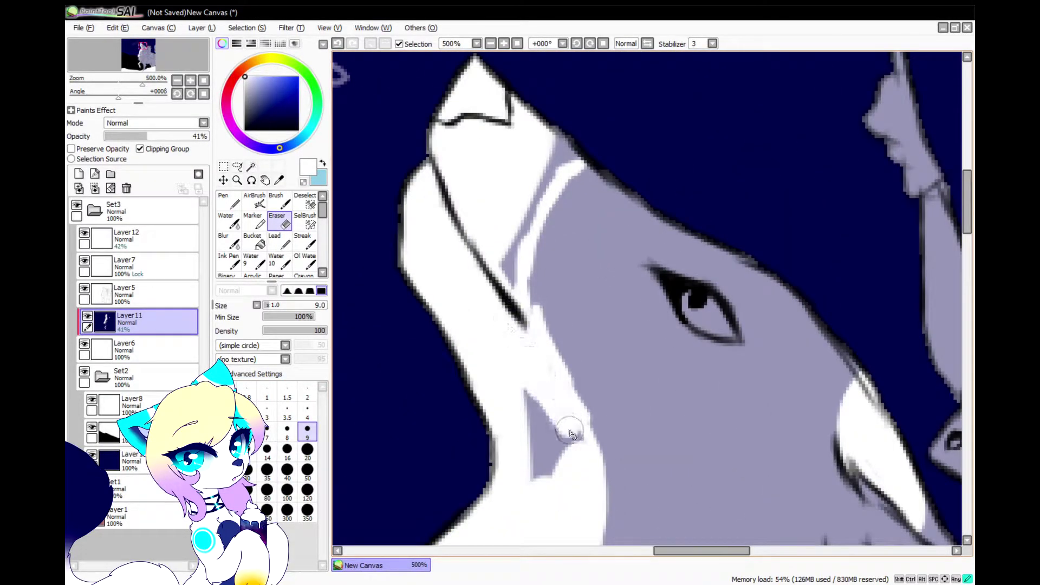
{"action": "left_click_drag", "start_coordinate": [571, 433], "coordinate": [534, 489]}
{"action": "left_click_drag", "start_coordinate": [525, 258], "coordinate": [516, 248]}
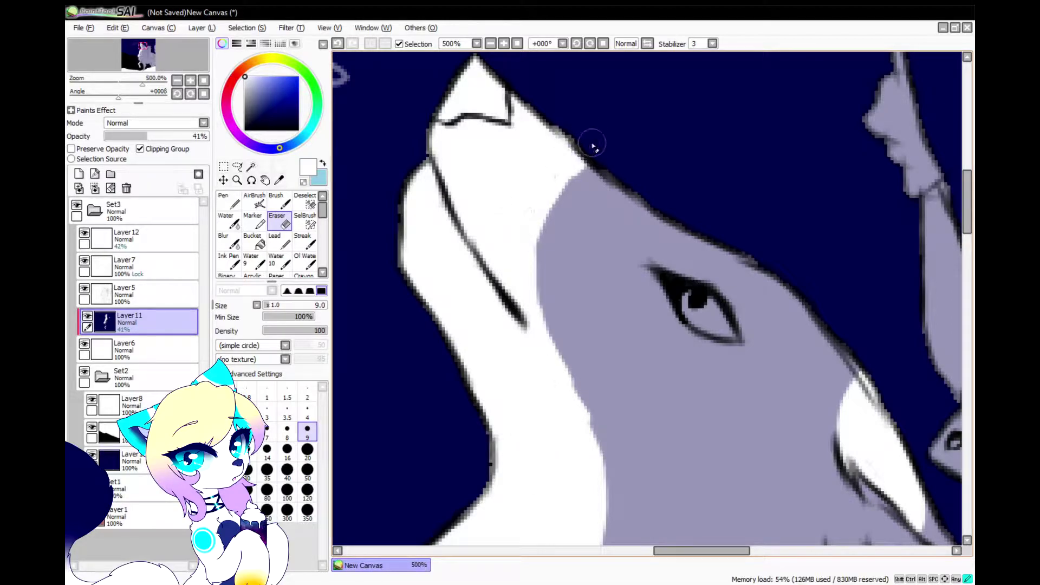
Erase the leftover shading inside the highlight on the wolf's neck and upper chest.
{"action": "scroll", "coordinate": [598, 463], "scroll_direction": "down", "scroll_amount": 4}
{"action": "scroll", "coordinate": [635, 253], "scroll_direction": "up", "scroll_amount": 5}
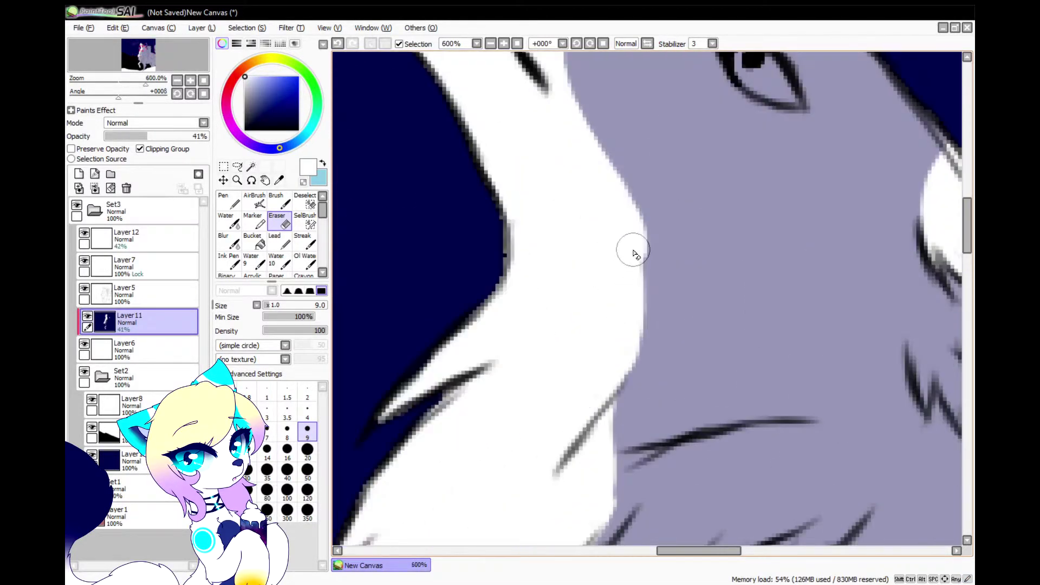
{"action": "scroll", "coordinate": [590, 379], "scroll_direction": "down", "scroll_amount": 2}
{"action": "scroll", "coordinate": [594, 399], "scroll_direction": "up", "scroll_amount": 3}
{"action": "scroll", "coordinate": [596, 393], "scroll_direction": "up", "scroll_amount": 1}
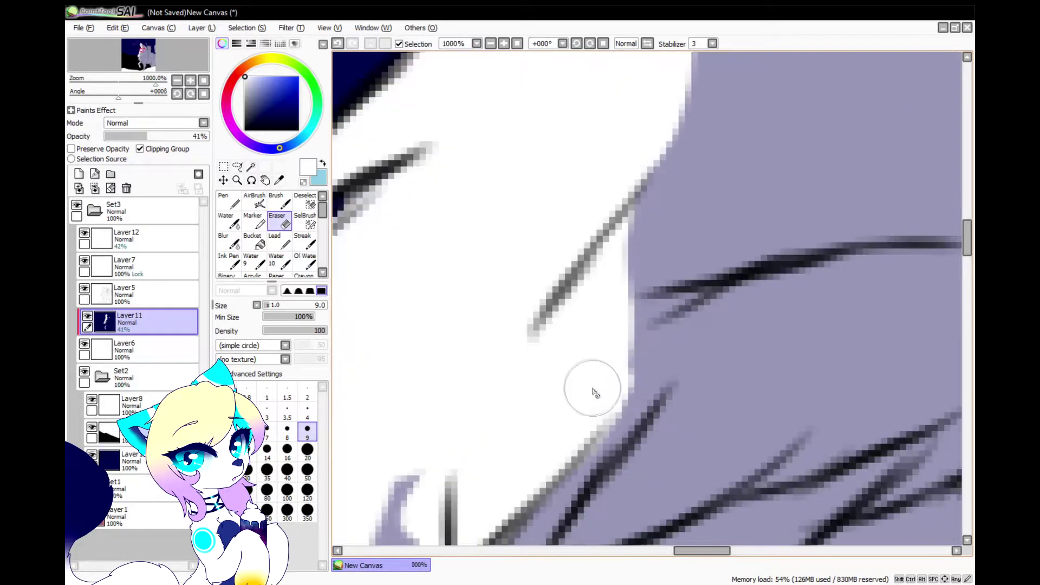
{"action": "scroll", "coordinate": [606, 384], "scroll_direction": "down", "scroll_amount": 3}
{"action": "scroll", "coordinate": [539, 116], "scroll_direction": "up", "scroll_amount": 2}
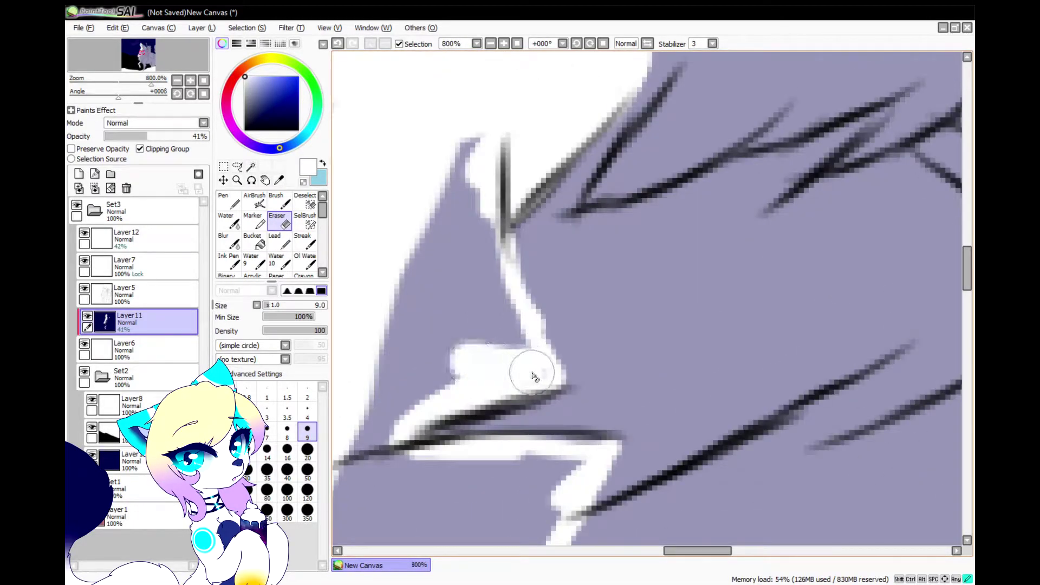
{"action": "left_click_drag", "start_coordinate": [487, 160], "coordinate": [444, 149]}
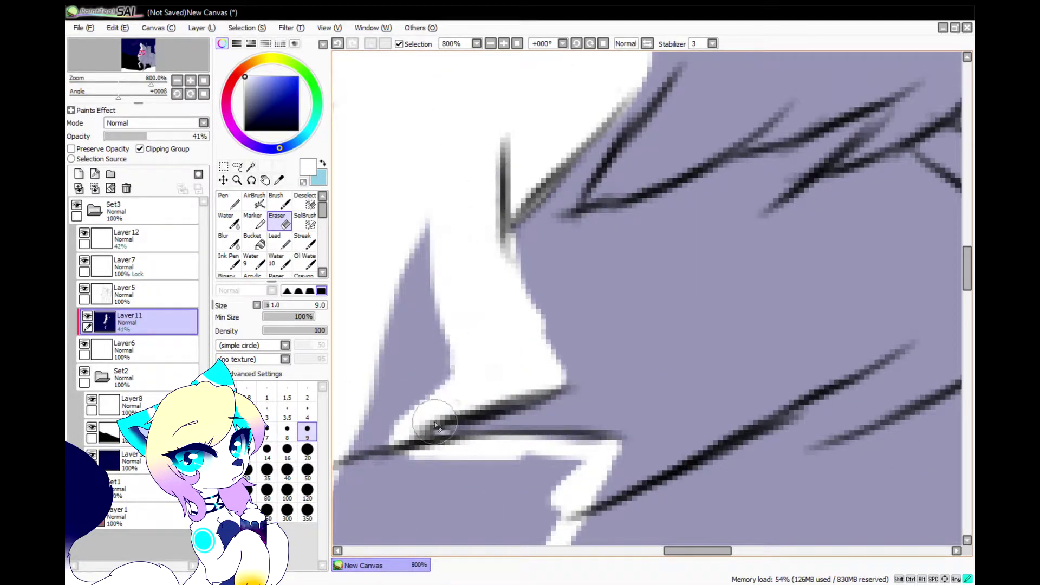
{"action": "left_click_drag", "start_coordinate": [440, 420], "coordinate": [333, 461]}
{"action": "left_click_drag", "start_coordinate": [368, 349], "coordinate": [432, 255]}
Clear the shading inside the highlighted middle chest fur below the upper tuft.
{"action": "scroll", "coordinate": [450, 276], "scroll_direction": "down", "scroll_amount": 1}
{"action": "mouse_move", "coordinate": [464, 297]}
{"action": "left_mouse_down"}
{"action": "mouse_move", "coordinate": [466, 322]}
{"action": "mouse_move", "coordinate": [458, 309]}
{"action": "mouse_move", "coordinate": [536, 286]}
{"action": "mouse_move", "coordinate": [616, 285]}
{"action": "mouse_move", "coordinate": [564, 456]}
{"action": "left_mouse_up"}
{"action": "mouse_move", "coordinate": [625, 337]}
{"action": "left_mouse_down"}
{"action": "mouse_move", "coordinate": [531, 499]}
{"action": "mouse_move", "coordinate": [447, 512]}
{"action": "left_mouse_up"}
{"action": "mouse_move", "coordinate": [528, 454]}
{"action": "left_mouse_down"}
{"action": "mouse_move", "coordinate": [530, 376]}
{"action": "mouse_move", "coordinate": [499, 356]}
{"action": "mouse_move", "coordinate": [515, 457]}
{"action": "mouse_move", "coordinate": [554, 438]}
{"action": "left_mouse_up"}
{"action": "scroll", "coordinate": [552, 437], "scroll_direction": "down", "scroll_amount": 4}
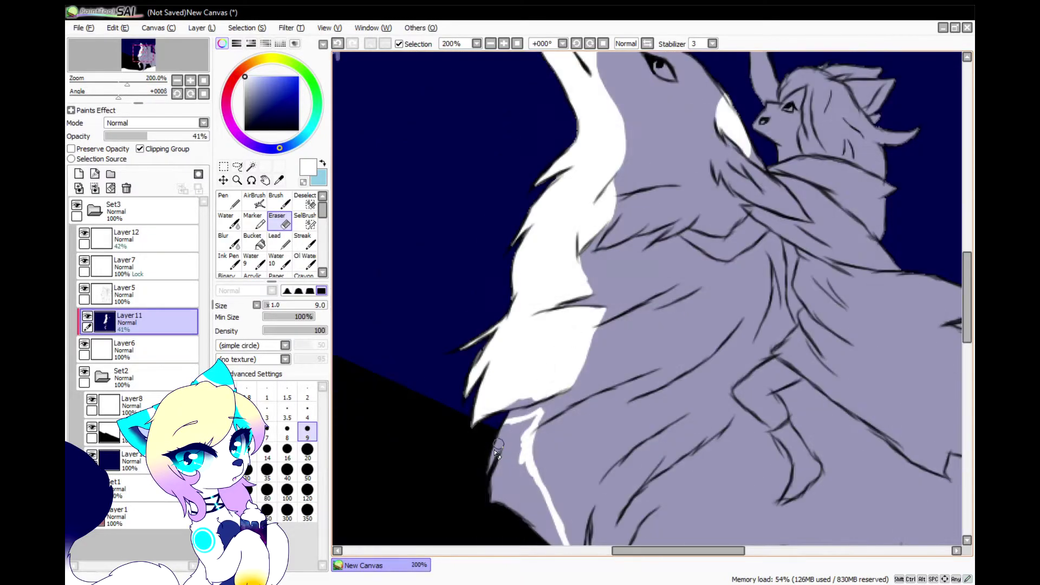
Erase the shading inside the highlight beneath the large chest tuft, along the outer fur edge.
{"action": "scroll", "coordinate": [495, 422], "scroll_direction": "up", "scroll_amount": 6}
{"action": "left_click_drag", "start_coordinate": [643, 249], "coordinate": [449, 319]}
{"action": "mouse_move", "coordinate": [504, 470]}
{"action": "left_mouse_down"}
{"action": "mouse_move", "coordinate": [591, 405]}
{"action": "mouse_move", "coordinate": [601, 336]}
{"action": "left_mouse_up"}
{"action": "scroll", "coordinate": [600, 329], "scroll_direction": "down", "scroll_amount": 3}
{"action": "mouse_move", "coordinate": [594, 398]}
{"action": "left_mouse_down"}
{"action": "mouse_move", "coordinate": [576, 507]}
{"action": "mouse_move", "coordinate": [542, 482]}
{"action": "left_mouse_up"}
{"action": "scroll", "coordinate": [467, 329], "scroll_direction": "down", "scroll_amount": 4}
{"action": "scroll", "coordinate": [508, 431], "scroll_direction": "up", "scroll_amount": 5}
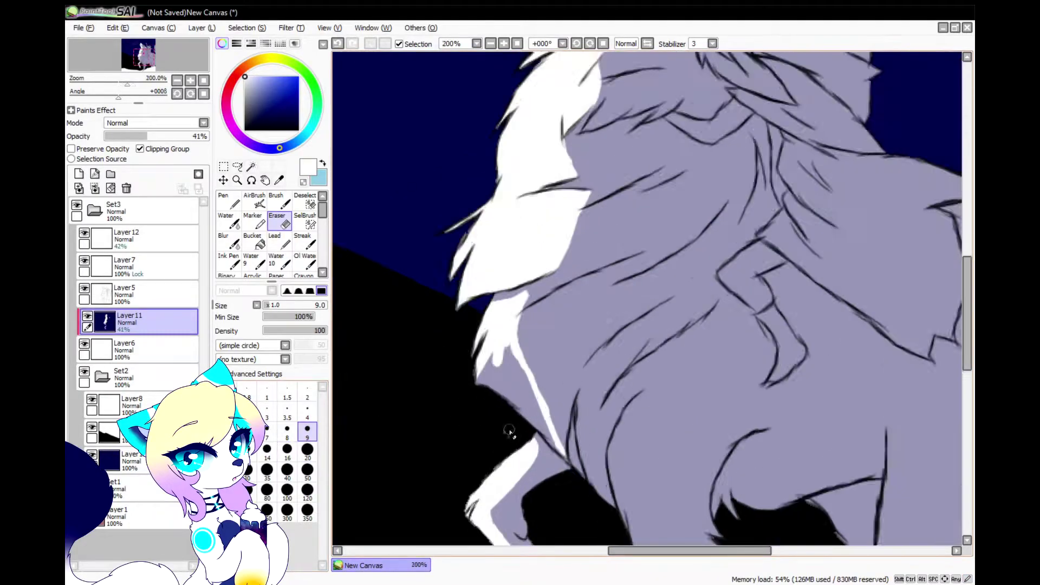
Clear the shading from the lower chest between the highlight line and the body outline, down to the raised foreleg.
{"action": "mouse_move", "coordinate": [608, 485]}
{"action": "left_mouse_down"}
{"action": "mouse_move", "coordinate": [664, 513]}
{"action": "mouse_move", "coordinate": [436, 327]}
{"action": "left_mouse_up"}
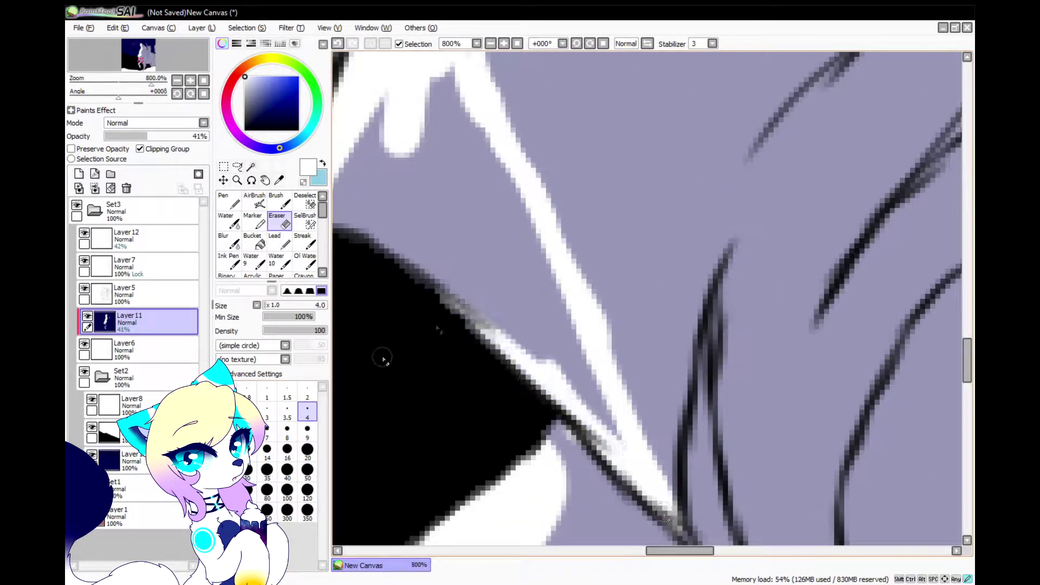
{"action": "mouse_move", "coordinate": [567, 409]}
{"action": "left_mouse_down"}
{"action": "mouse_move", "coordinate": [571, 371]}
{"action": "mouse_move", "coordinate": [358, 209]}
{"action": "left_mouse_up"}
{"action": "scroll", "coordinate": [495, 319], "scroll_direction": "down", "scroll_amount": 1}
{"action": "mouse_move", "coordinate": [492, 297]}
{"action": "left_mouse_down"}
{"action": "mouse_move", "coordinate": [390, 189]}
{"action": "mouse_move", "coordinate": [399, 238]}
{"action": "mouse_move", "coordinate": [490, 208]}
{"action": "left_mouse_up"}
{"action": "left_click_drag", "start_coordinate": [448, 144], "coordinate": [514, 291]}
{"action": "scroll", "coordinate": [558, 368], "scroll_direction": "down", "scroll_amount": 5}
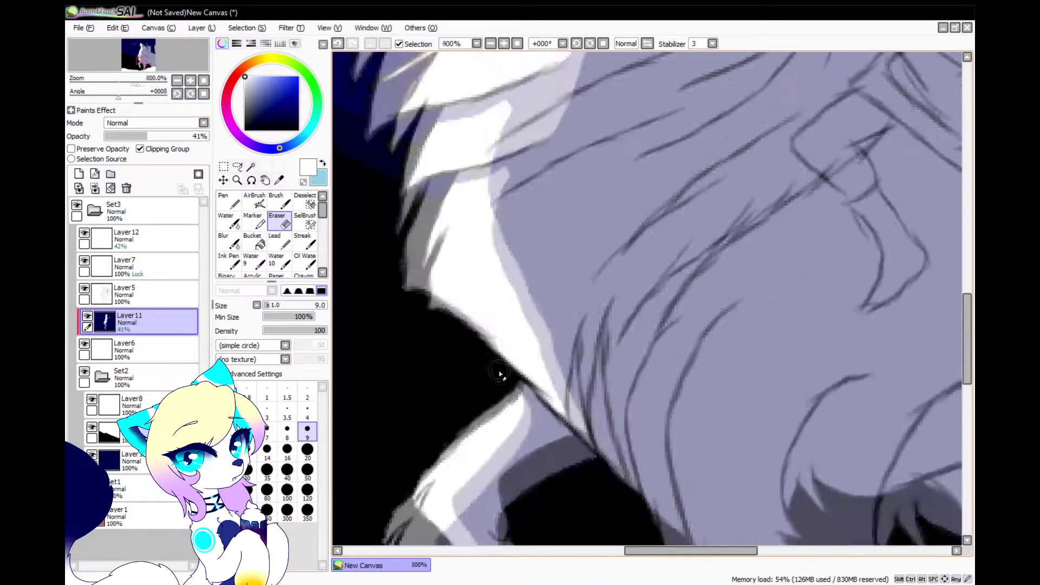
Touch up the shading around the white chest area using the Pen in dark navy at size 4.
{"action": "left_click", "coordinate": [229, 202]}
{"action": "scroll", "coordinate": [603, 429], "scroll_direction": "up", "scroll_amount": 7}
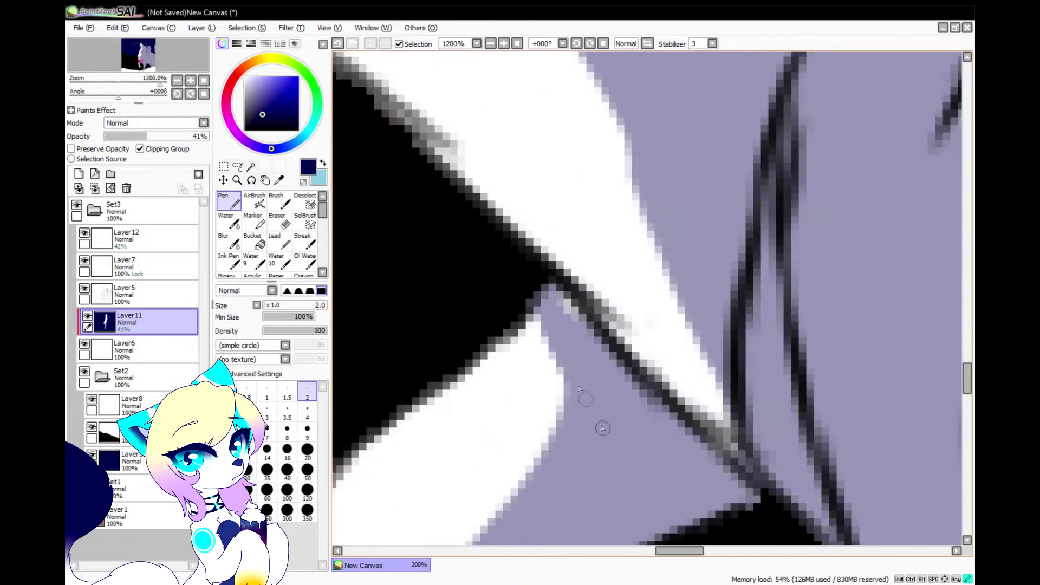
{"action": "scroll", "coordinate": [538, 473], "scroll_direction": "down", "scroll_amount": 5}
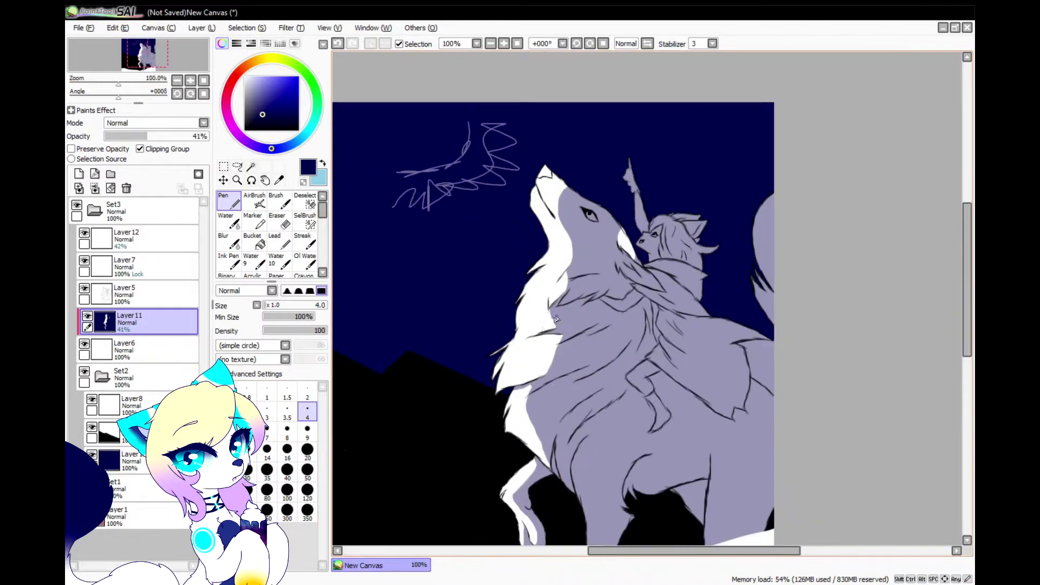
{"action": "scroll", "coordinate": [401, 420], "scroll_direction": "up", "scroll_amount": 8}
{"action": "scroll", "coordinate": [622, 374], "scroll_direction": "down", "scroll_amount": 6}
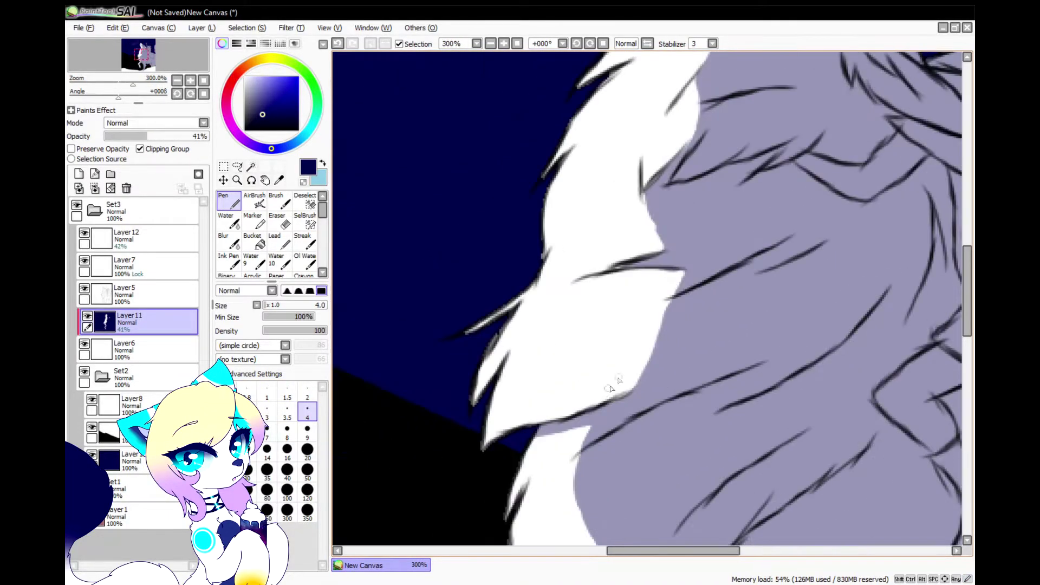
{"action": "scroll", "coordinate": [642, 233], "scroll_direction": "up", "scroll_amount": 6}
{"action": "left_click_drag", "start_coordinate": [617, 183], "coordinate": [642, 317]}
{"action": "scroll", "coordinate": [663, 374], "scroll_direction": "down", "scroll_amount": 4}
{"action": "scroll", "coordinate": [663, 374], "scroll_direction": "down", "scroll_amount": 4}
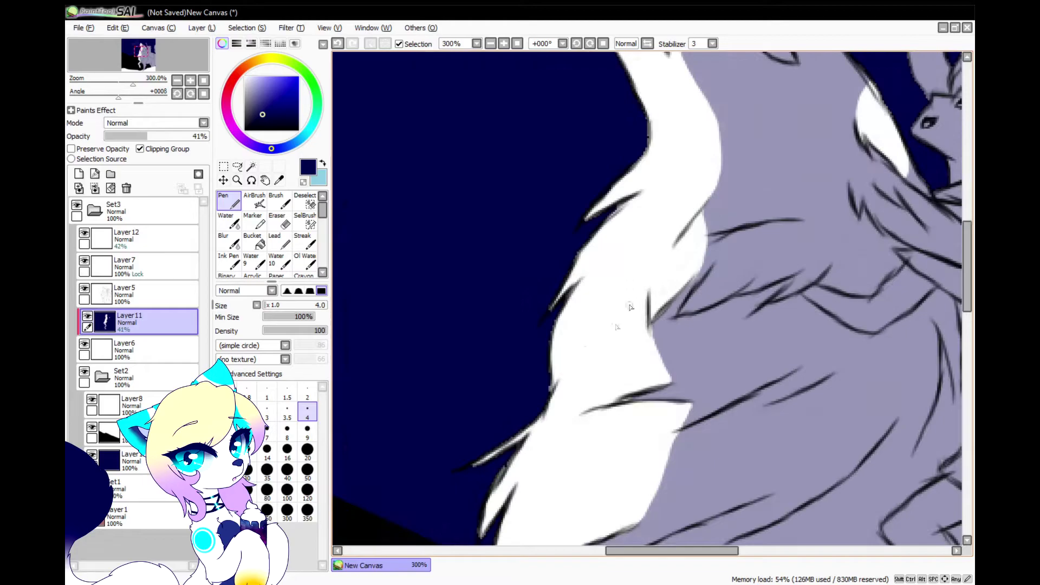
{"action": "scroll", "coordinate": [646, 253], "scroll_direction": "up", "scroll_amount": 3}
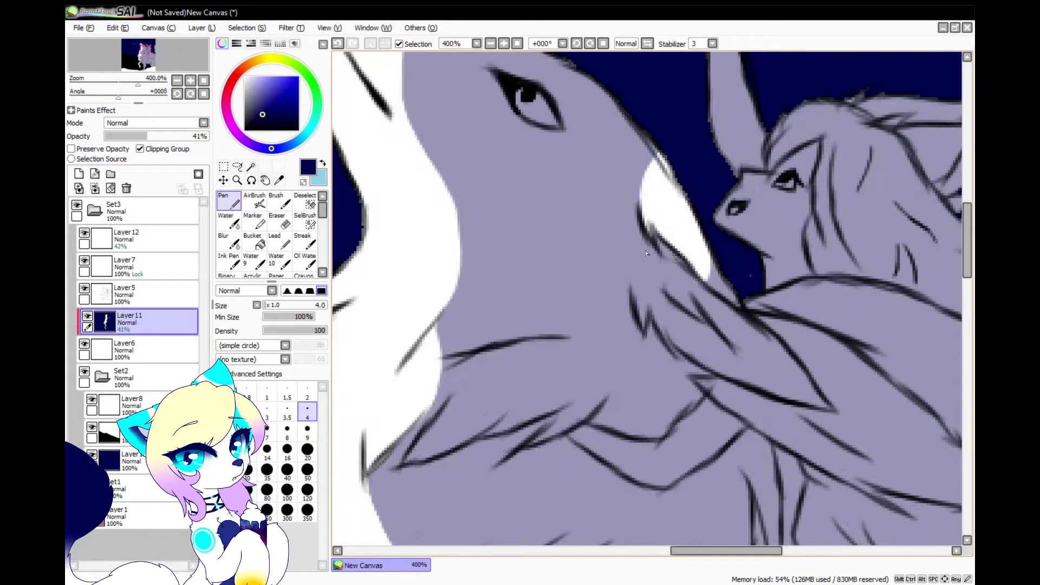
Erase the shading from the rider's muzzle and the area around the nose and eye.
{"action": "left_click", "coordinate": [282, 225]}
{"action": "scroll", "coordinate": [401, 333], "scroll_direction": "up", "scroll_amount": 4}
{"action": "scroll", "coordinate": [568, 238], "scroll_direction": "up", "scroll_amount": 2}
{"action": "mouse_move", "coordinate": [567, 239]}
{"action": "left_mouse_down"}
{"action": "mouse_move", "coordinate": [413, 460]}
{"action": "mouse_move", "coordinate": [522, 271]}
{"action": "mouse_move", "coordinate": [501, 279]}
{"action": "mouse_move", "coordinate": [491, 165]}
{"action": "left_mouse_up"}
{"action": "mouse_move", "coordinate": [510, 238]}
{"action": "left_mouse_down"}
{"action": "mouse_move", "coordinate": [528, 442]}
{"action": "mouse_move", "coordinate": [517, 206]}
{"action": "mouse_move", "coordinate": [562, 188]}
{"action": "mouse_move", "coordinate": [566, 143]}
{"action": "left_mouse_up"}
{"action": "left_click_drag", "start_coordinate": [639, 154], "coordinate": [546, 232]}
{"action": "scroll", "coordinate": [541, 249], "scroll_direction": "down", "scroll_amount": 8}
Erase highlights along the front edge of the rider's raised hand and arm.
{"action": "scroll", "coordinate": [479, 92], "scroll_direction": "up", "scroll_amount": 6}
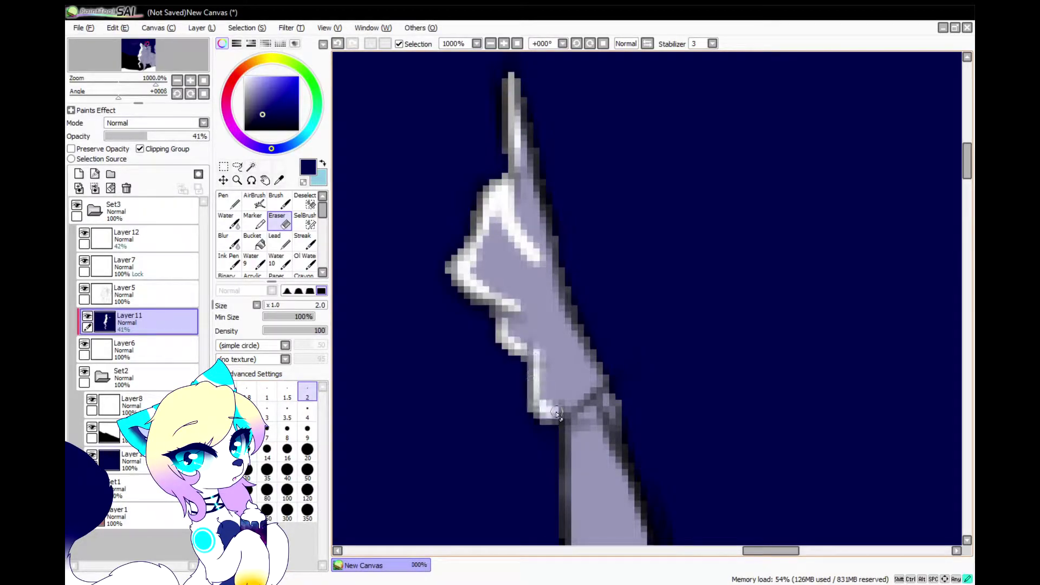
{"action": "scroll", "coordinate": [494, 162], "scroll_direction": "down", "scroll_amount": 4}
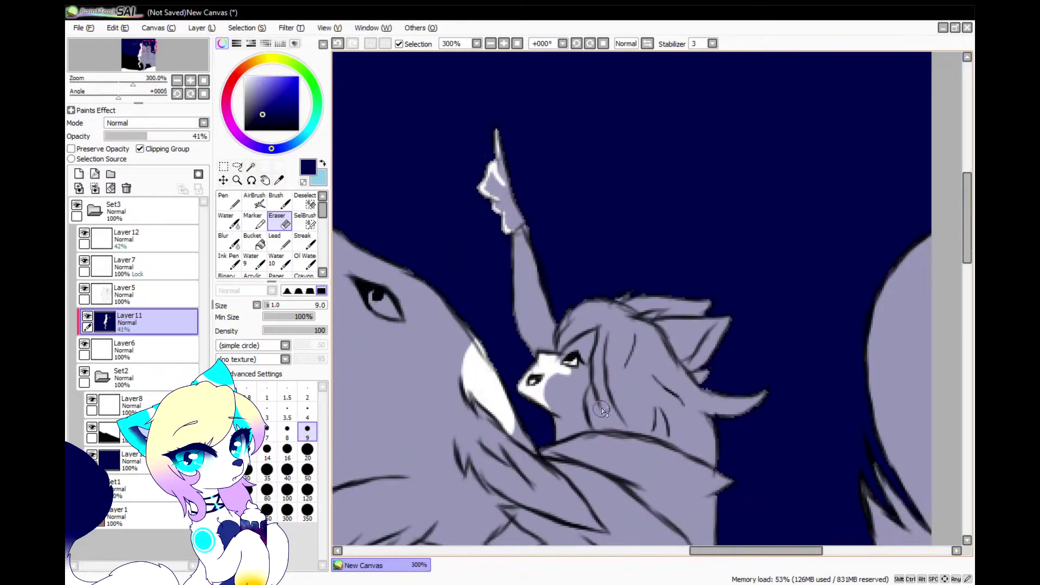
{"action": "scroll", "coordinate": [496, 251], "scroll_direction": "up", "scroll_amount": 2}
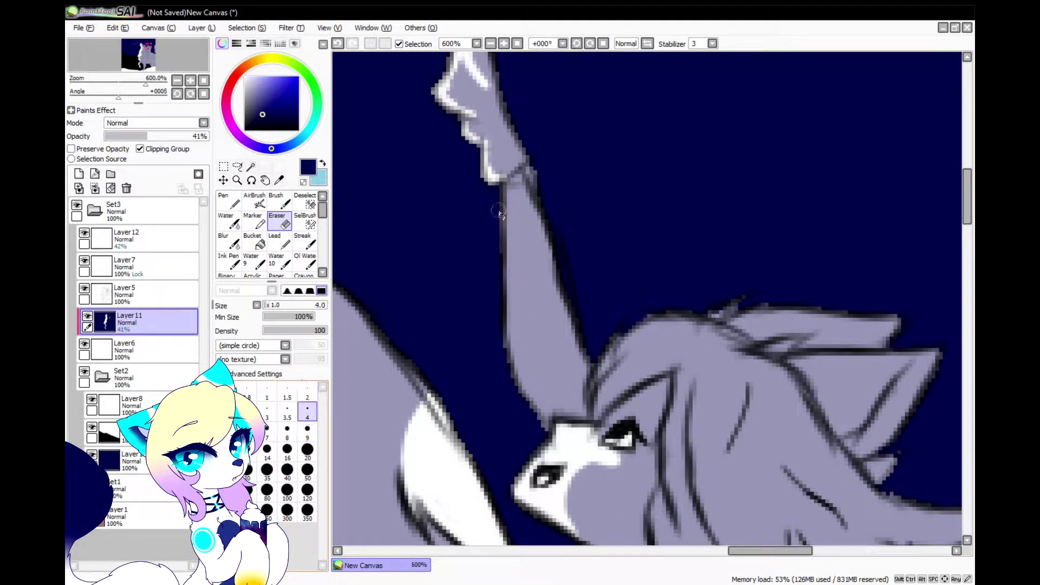
{"action": "scroll", "coordinate": [510, 279], "scroll_direction": "down", "scroll_amount": 3}
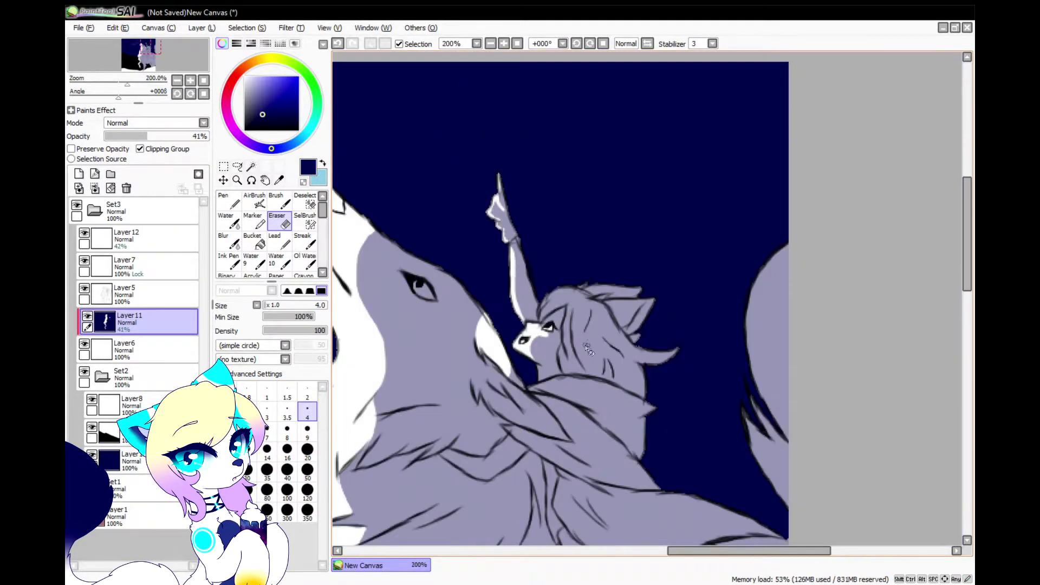
Erase a highlight along the rider's fringe and the top edge of the hair with a size 4 eraser.
{"action": "scroll", "coordinate": [548, 318], "scroll_direction": "up", "scroll_amount": 5}
{"action": "left_click_drag", "start_coordinate": [570, 227], "coordinate": [513, 332]}
{"action": "mouse_move", "coordinate": [509, 274]}
{"action": "left_mouse_down"}
{"action": "mouse_move", "coordinate": [588, 171]}
{"action": "mouse_move", "coordinate": [693, 182]}
{"action": "left_mouse_up"}
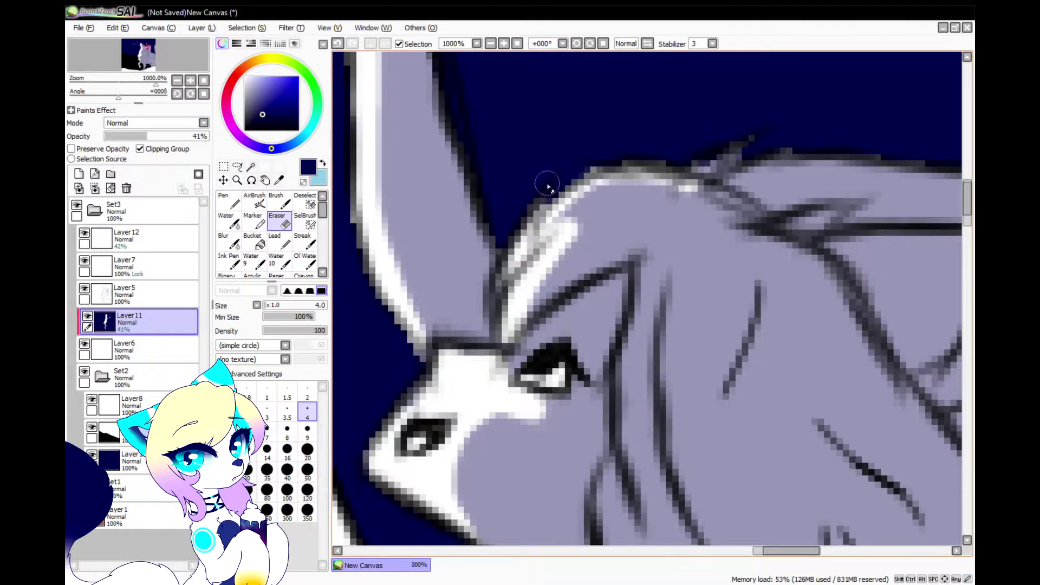
{"action": "scroll", "coordinate": [553, 190], "scroll_direction": "down", "scroll_amount": 4}
Erase highlight streaks along the rider's hair strands beside the face, down to the shoulder line.
{"action": "scroll", "coordinate": [602, 277], "scroll_direction": "up", "scroll_amount": 5}
{"action": "left_click_drag", "start_coordinate": [584, 136], "coordinate": [584, 192]}
{"action": "left_click_drag", "start_coordinate": [608, 103], "coordinate": [566, 385]}
{"action": "scroll", "coordinate": [566, 389], "scroll_direction": "down", "scroll_amount": 2}
{"action": "scroll", "coordinate": [542, 325], "scroll_direction": "up", "scroll_amount": 2}
{"action": "left_click_drag", "start_coordinate": [524, 279], "coordinate": [548, 442]}
{"action": "mouse_move", "coordinate": [601, 86]}
{"action": "left_mouse_down"}
{"action": "mouse_move", "coordinate": [640, 336]}
{"action": "mouse_move", "coordinate": [710, 460]}
{"action": "left_mouse_up"}
{"action": "mouse_move", "coordinate": [578, 251]}
{"action": "left_mouse_down"}
{"action": "mouse_move", "coordinate": [705, 406]}
{"action": "mouse_move", "coordinate": [701, 389]}
{"action": "left_mouse_up"}
Narrow the rider's hair highlights by painting shading back along their edges with the size 4 Pen.
{"action": "left_click", "coordinate": [235, 208]}
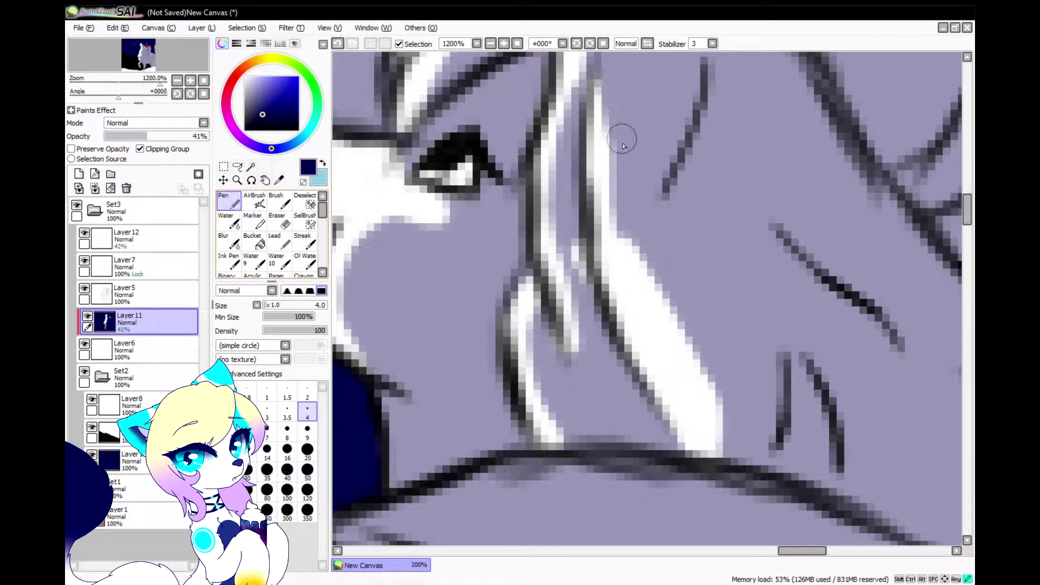
{"action": "left_click_drag", "start_coordinate": [571, 219], "coordinate": [566, 352]}
{"action": "left_click_drag", "start_coordinate": [632, 237], "coordinate": [718, 441]}
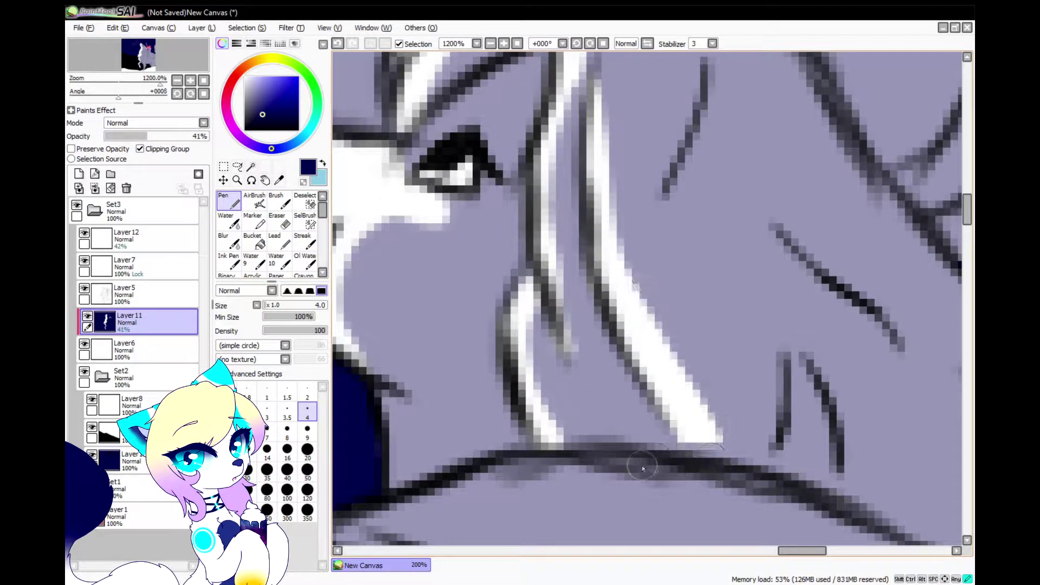
{"action": "scroll", "coordinate": [720, 499], "scroll_direction": "down", "scroll_amount": 4}
{"action": "scroll", "coordinate": [639, 209], "scroll_direction": "up", "scroll_amount": 5}
{"action": "mouse_move", "coordinate": [618, 187]}
{"action": "left_mouse_down"}
{"action": "mouse_move", "coordinate": [570, 390]}
{"action": "mouse_move", "coordinate": [631, 238]}
{"action": "left_mouse_up"}
{"action": "key", "text": "ctrl+z"}
{"action": "left_click", "coordinate": [303, 220]}
{"action": "left_click_drag", "start_coordinate": [920, 225], "coordinate": [545, 255]}
{"action": "left_click_drag", "start_coordinate": [615, 233], "coordinate": [479, 247]}
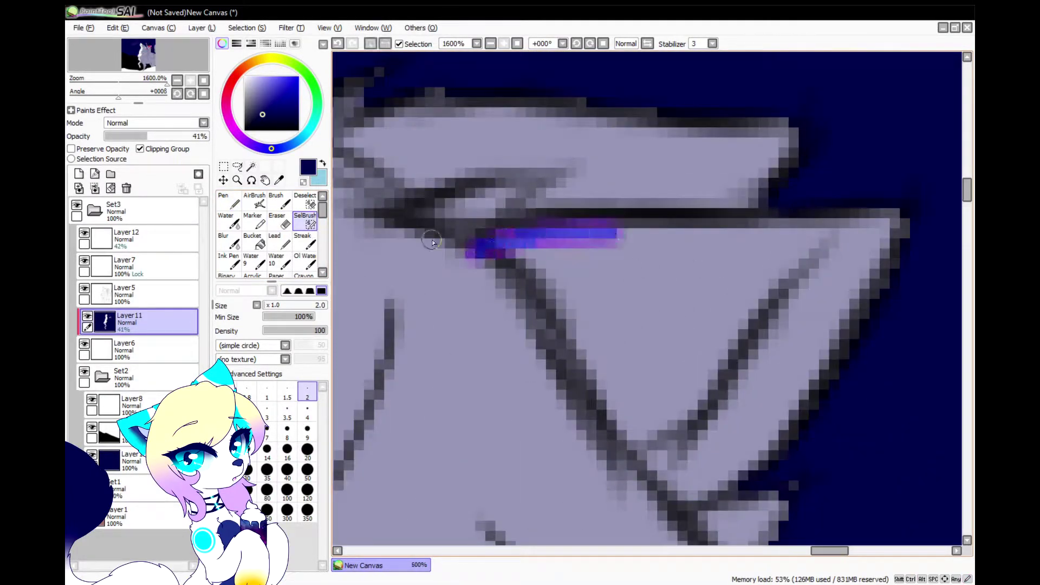
{"action": "key", "text": "ctrl+z"}
Erase a highlight band along the top edge of the rider's ear with the size 4 eraser.
{"action": "left_click", "coordinate": [280, 221]}
{"action": "mouse_move", "coordinate": [544, 239]}
{"action": "left_mouse_down"}
{"action": "mouse_move", "coordinate": [720, 246]}
{"action": "mouse_move", "coordinate": [537, 271]}
{"action": "left_mouse_up"}
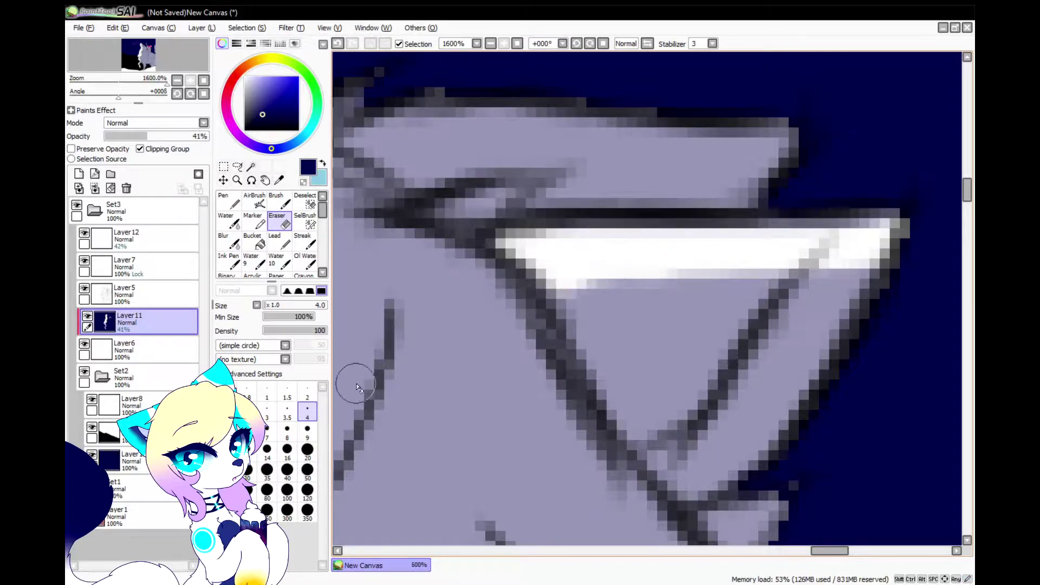
Erase a thin highlight along the hair tuft just above the rider's ear on Layer11.
{"action": "left_click_drag", "start_coordinate": [417, 206], "coordinate": [438, 214]}
{"action": "scroll", "coordinate": [437, 212], "scroll_direction": "down", "scroll_amount": 2}
{"action": "scroll", "coordinate": [438, 212], "scroll_direction": "up", "scroll_amount": 1}
{"action": "left_click_drag", "start_coordinate": [422, 176], "coordinate": [543, 162]}
{"action": "scroll", "coordinate": [579, 128], "scroll_direction": "down", "scroll_amount": 6}
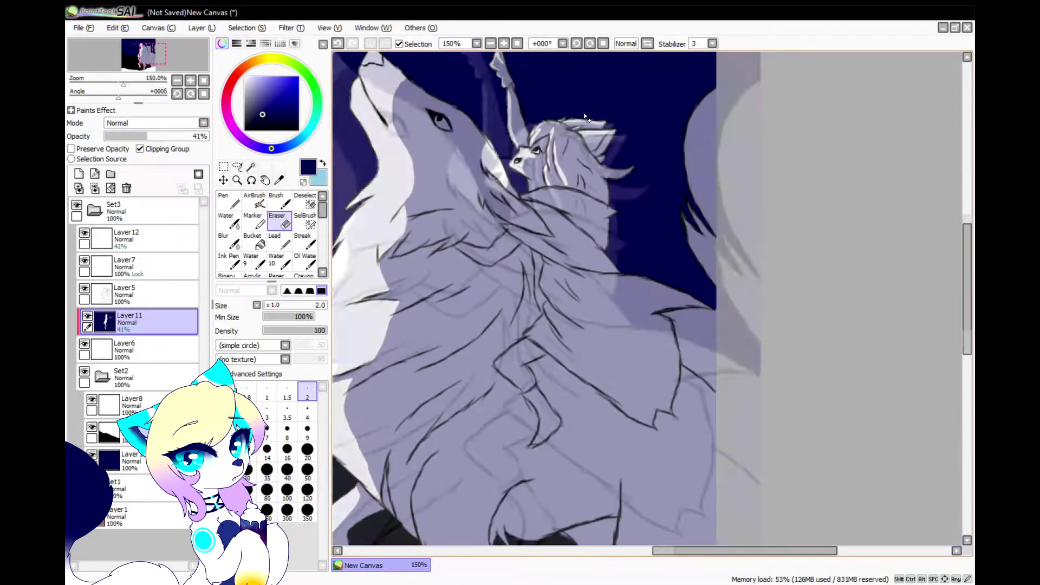
Erase a highlight band along the rider's shoulder line below the hair with the size 4 eraser.
{"action": "scroll", "coordinate": [570, 208], "scroll_direction": "up", "scroll_amount": 6}
{"action": "mouse_move", "coordinate": [428, 230]}
{"action": "left_mouse_down"}
{"action": "mouse_move", "coordinate": [504, 206]}
{"action": "mouse_move", "coordinate": [840, 173]}
{"action": "mouse_move", "coordinate": [677, 161]}
{"action": "mouse_move", "coordinate": [509, 182]}
{"action": "left_mouse_up"}
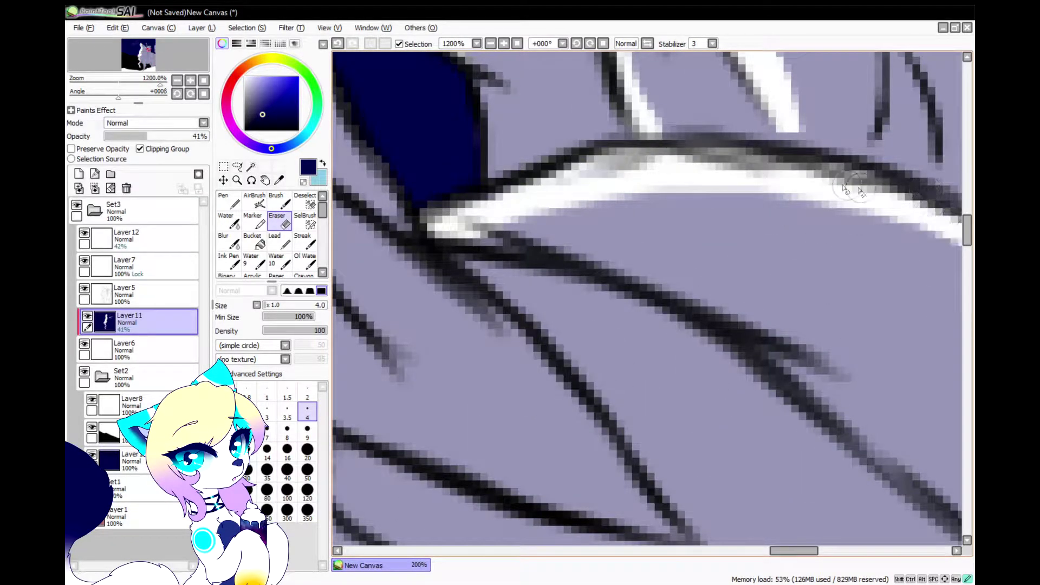
{"action": "scroll", "coordinate": [563, 216], "scroll_direction": "down", "scroll_amount": 6}
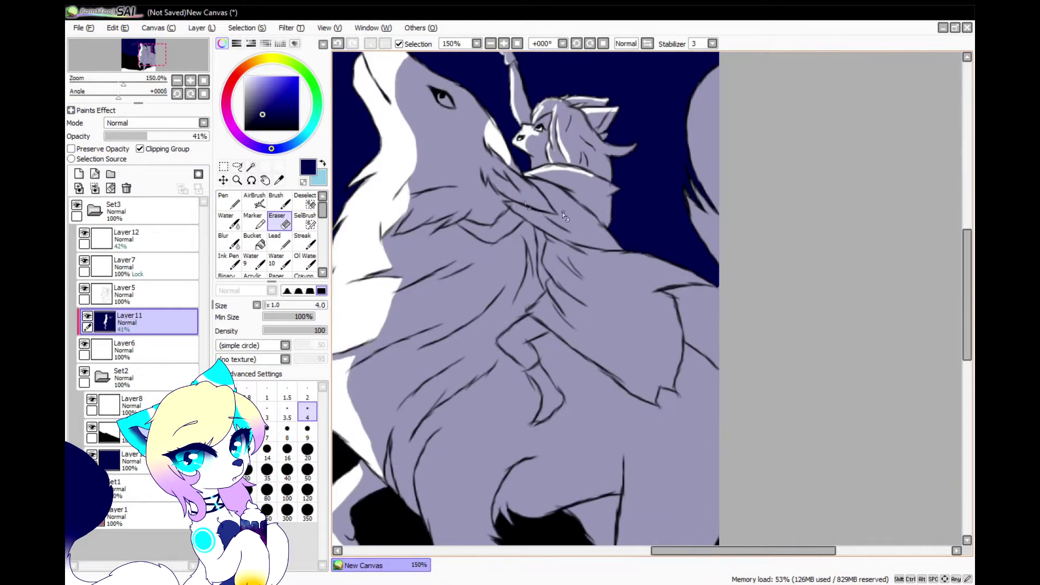
Clear the shading from the curved tail at the canvas edge, outlining with the size 4 eraser and filling at size 20.
{"action": "scroll", "coordinate": [565, 216], "scroll_direction": "up", "scroll_amount": 3}
{"action": "mouse_move", "coordinate": [696, 79]}
{"action": "left_mouse_down"}
{"action": "mouse_move", "coordinate": [650, 374]}
{"action": "mouse_move", "coordinate": [704, 476]}
{"action": "left_mouse_up"}
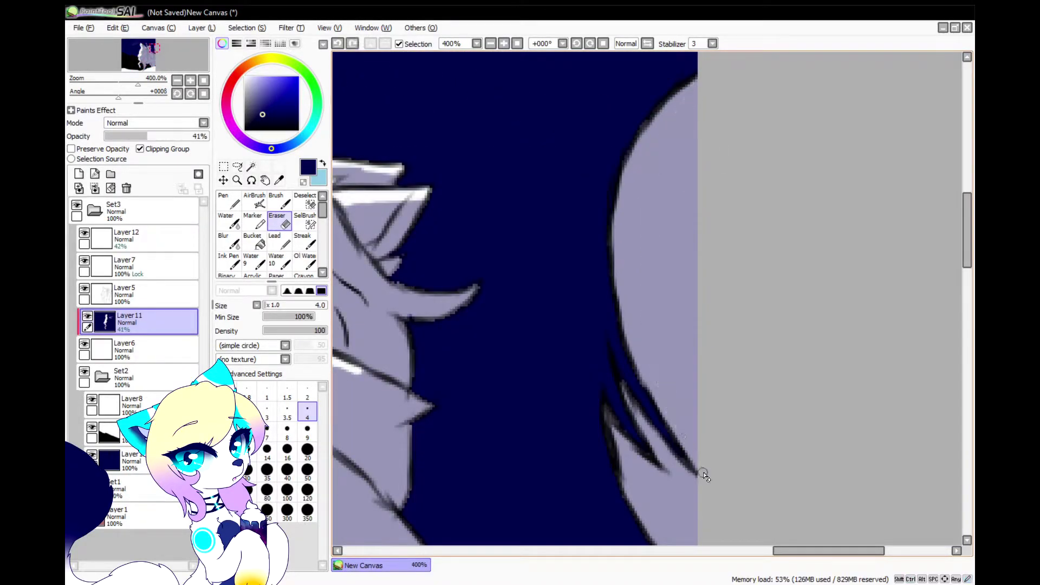
{"action": "left_click", "coordinate": [307, 451]}
{"action": "mouse_move", "coordinate": [693, 92]}
{"action": "left_mouse_down"}
{"action": "mouse_move", "coordinate": [677, 422]}
{"action": "mouse_move", "coordinate": [696, 390]}
{"action": "left_mouse_up"}
{"action": "left_click_drag", "start_coordinate": [636, 141], "coordinate": [628, 265]}
{"action": "scroll", "coordinate": [623, 242], "scroll_direction": "down", "scroll_amount": 3}
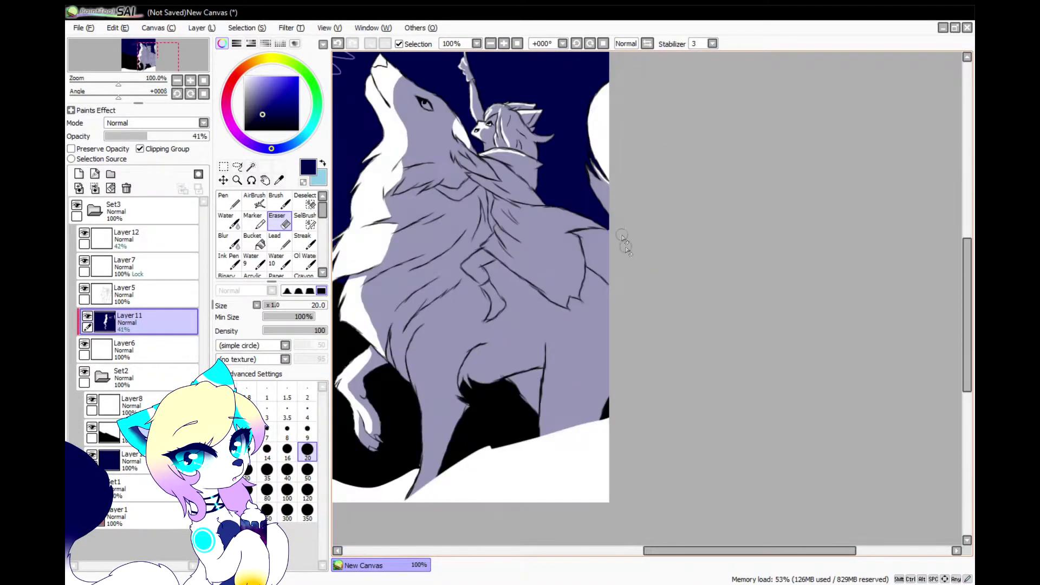
{"action": "scroll", "coordinate": [604, 227], "scroll_direction": "up", "scroll_amount": 4}
{"action": "scroll", "coordinate": [631, 290], "scroll_direction": "down", "scroll_amount": 7}
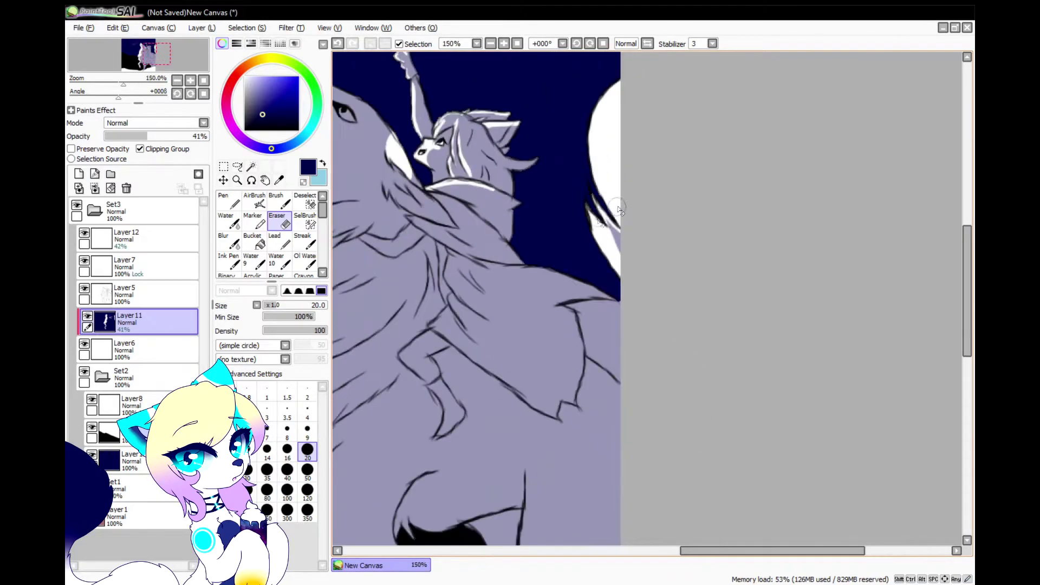
{"action": "scroll", "coordinate": [436, 480], "scroll_direction": "up", "scroll_amount": 3}
Outline a long curved highlight down the wolf's standing front leg with the size 9 eraser.
{"action": "scroll", "coordinate": [523, 325], "scroll_direction": "up", "scroll_amount": 3}
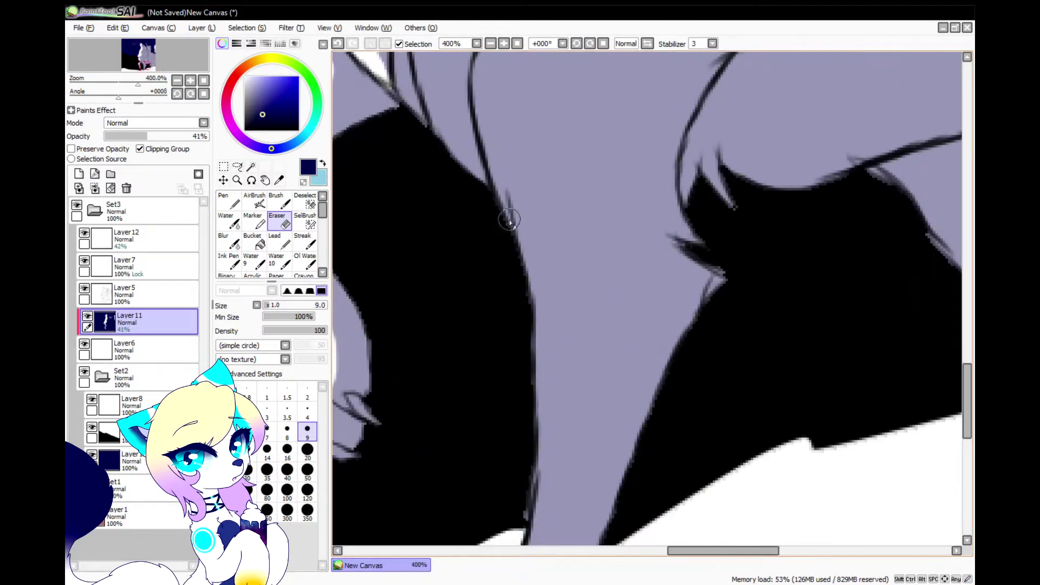
{"action": "mouse_move", "coordinate": [523, 177]}
{"action": "left_mouse_down"}
{"action": "mouse_move", "coordinate": [555, 324]}
{"action": "mouse_move", "coordinate": [627, 458]}
{"action": "left_mouse_up"}
{"action": "scroll", "coordinate": [569, 281], "scroll_direction": "down", "scroll_amount": 3}
Erase the shading inside the front-leg outline with a size 40 eraser and clean up the leftovers at size 9.
{"action": "scroll", "coordinate": [578, 303], "scroll_direction": "up", "scroll_amount": 2}
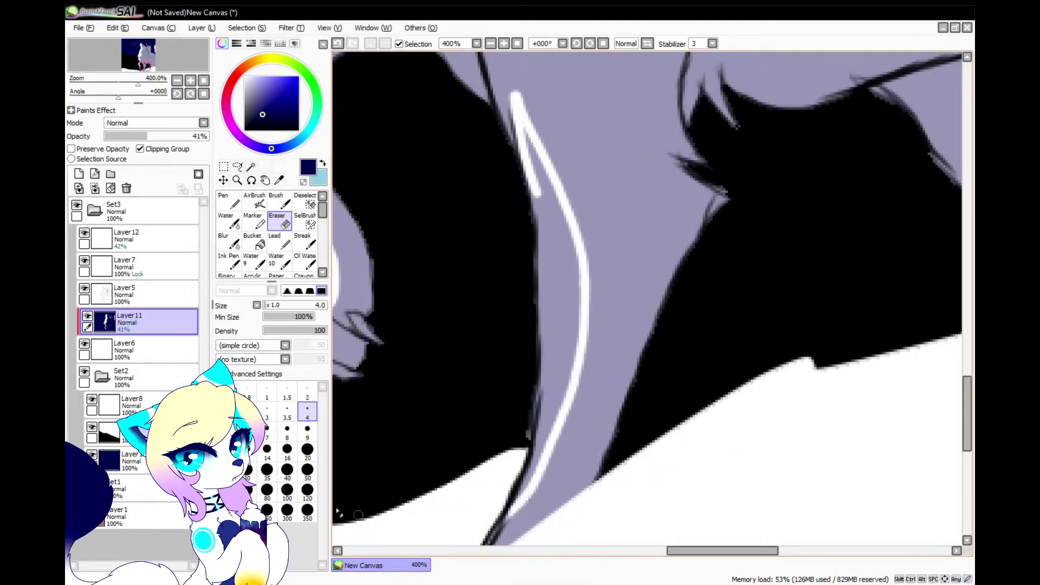
{"action": "mouse_move", "coordinate": [529, 348]}
{"action": "left_mouse_down"}
{"action": "mouse_move", "coordinate": [481, 433]}
{"action": "mouse_move", "coordinate": [533, 278]}
{"action": "left_mouse_up"}
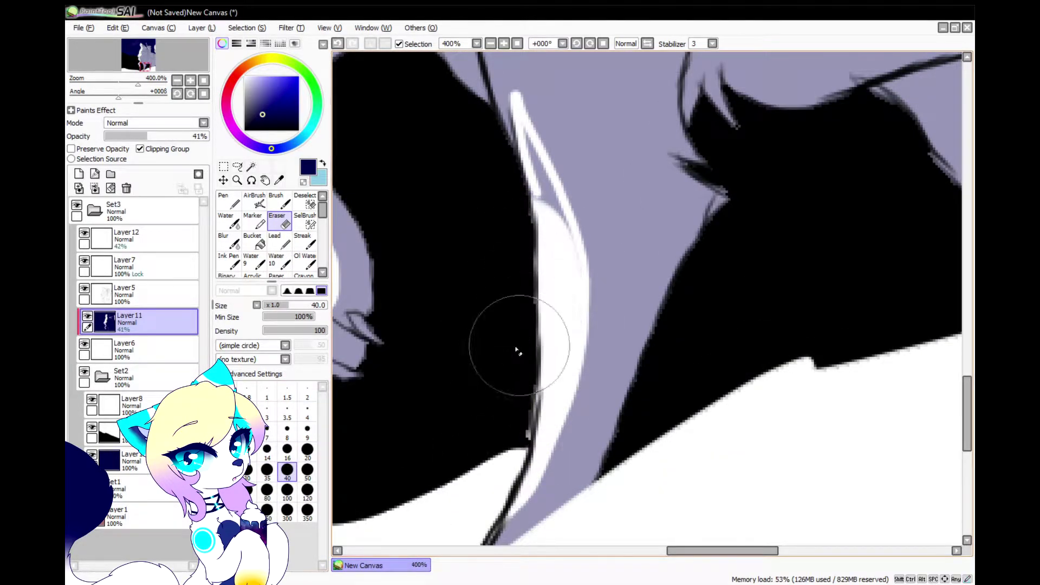
{"action": "scroll", "coordinate": [519, 163], "scroll_direction": "up", "scroll_amount": 3}
{"action": "left_click_drag", "start_coordinate": [549, 109], "coordinate": [608, 350]}
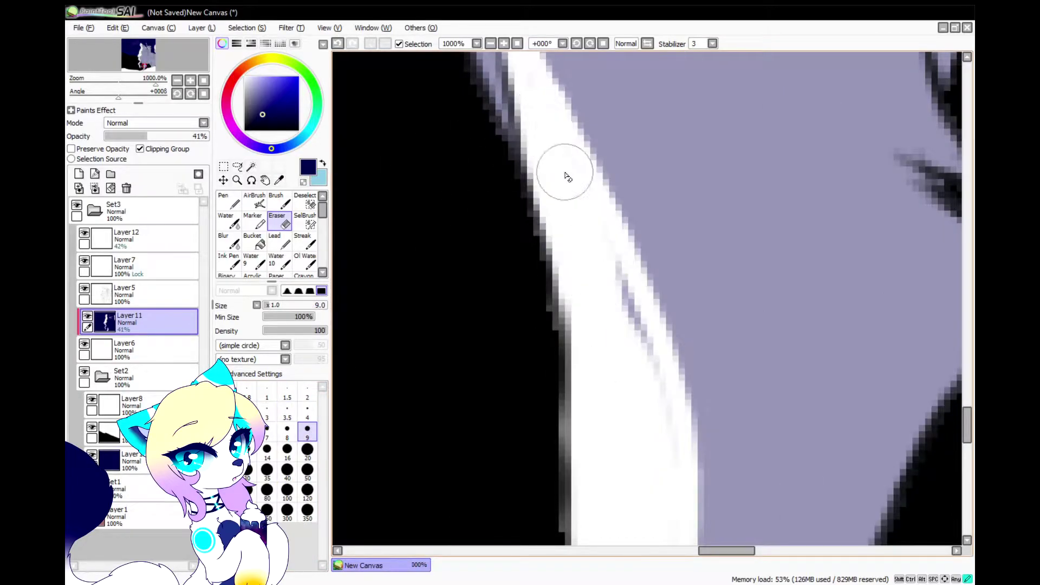
{"action": "left_click_drag", "start_coordinate": [566, 171], "coordinate": [665, 448]}
Sharpen the upper tip and lower end of the front-leg highlight by painting shading back with the size 4 Pen.
{"action": "left_click", "coordinate": [230, 201]}
{"action": "scroll", "coordinate": [590, 314], "scroll_direction": "down", "scroll_amount": 3}
{"action": "scroll", "coordinate": [597, 302], "scroll_direction": "up", "scroll_amount": 4}
{"action": "left_click_drag", "start_coordinate": [569, 249], "coordinate": [669, 444]}
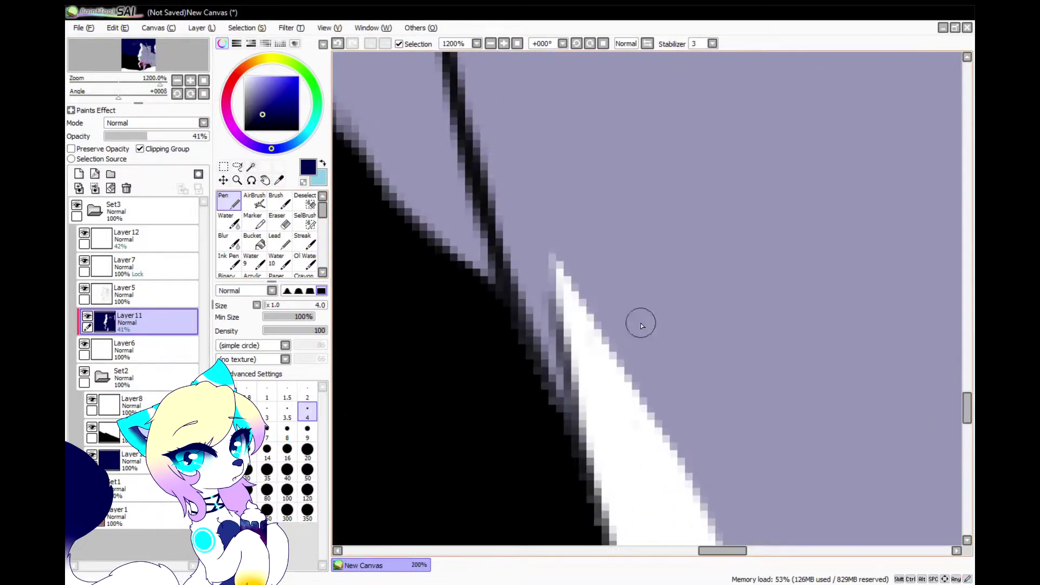
{"action": "scroll", "coordinate": [641, 323], "scroll_direction": "down", "scroll_amount": 6}
{"action": "scroll", "coordinate": [616, 392], "scroll_direction": "up", "scroll_amount": 4}
{"action": "left_click_drag", "start_coordinate": [544, 444], "coordinate": [497, 474]}
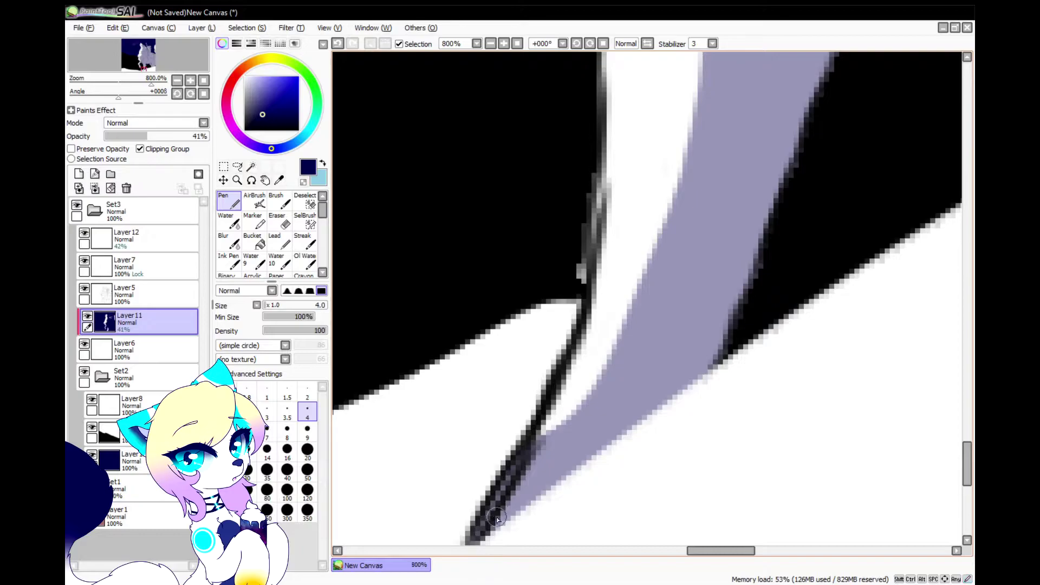
{"action": "scroll", "coordinate": [497, 519], "scroll_direction": "down", "scroll_amount": 5}
Erase a highlight along the front of the rider's lower leg and foot with the size 4 eraser.
{"action": "left_click", "coordinate": [282, 221]}
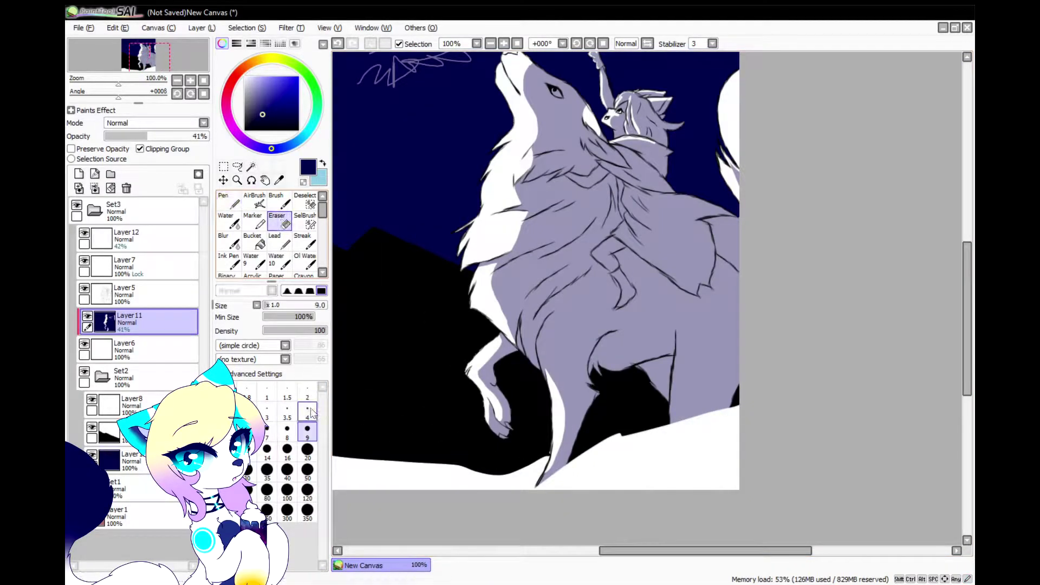
{"action": "scroll", "coordinate": [622, 297], "scroll_direction": "up", "scroll_amount": 8}
{"action": "mouse_move", "coordinate": [631, 142]}
{"action": "left_mouse_down"}
{"action": "mouse_move", "coordinate": [549, 398]}
{"action": "mouse_move", "coordinate": [644, 390]}
{"action": "left_mouse_up"}
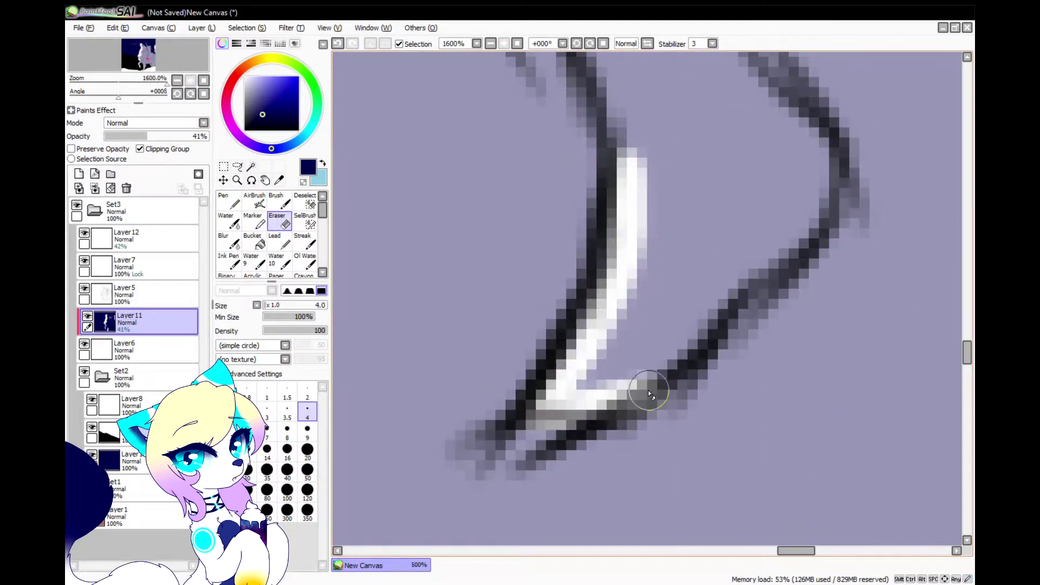
{"action": "scroll", "coordinate": [644, 390], "scroll_direction": "down", "scroll_amount": 1}
{"action": "mouse_move", "coordinate": [591, 188]}
{"action": "left_mouse_down"}
{"action": "mouse_move", "coordinate": [545, 145]}
{"action": "mouse_move", "coordinate": [571, 208]}
{"action": "mouse_move", "coordinate": [539, 235]}
{"action": "left_mouse_up"}
{"action": "scroll", "coordinate": [575, 230], "scroll_direction": "down", "scroll_amount": 3}
{"action": "scroll", "coordinate": [577, 163], "scroll_direction": "up", "scroll_amount": 4}
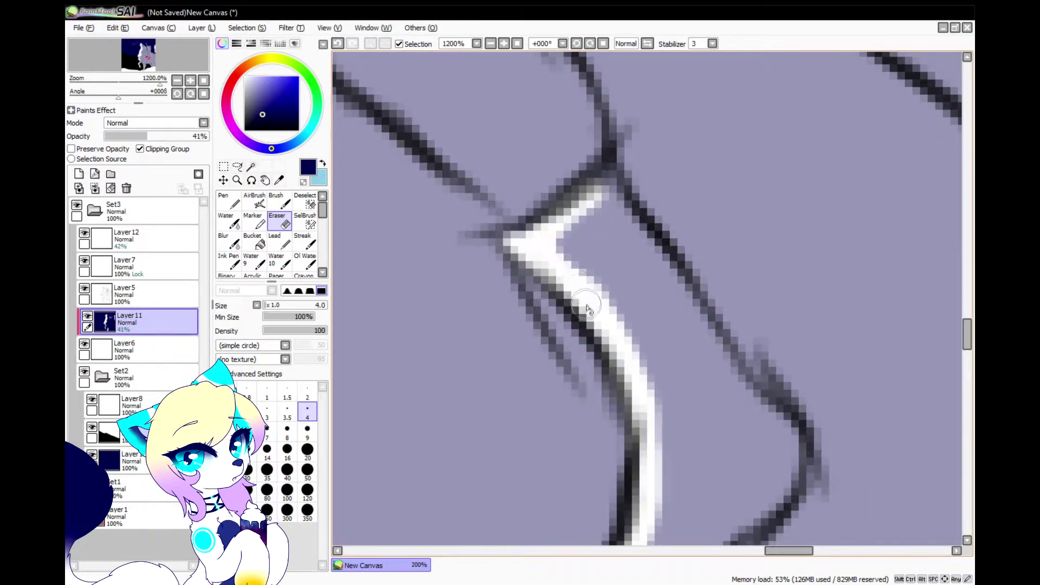
Erase a wide wedge-shaped highlight around the front of the rider's knee with the size 4 eraser.
{"action": "scroll", "coordinate": [587, 302], "scroll_direction": "down", "scroll_amount": 3}
{"action": "scroll", "coordinate": [533, 152], "scroll_direction": "up", "scroll_amount": 3}
{"action": "mouse_move", "coordinate": [544, 150]}
{"action": "left_mouse_down"}
{"action": "mouse_move", "coordinate": [405, 297]}
{"action": "mouse_move", "coordinate": [536, 443]}
{"action": "left_mouse_up"}
{"action": "left_click_drag", "start_coordinate": [488, 420], "coordinate": [400, 263]}
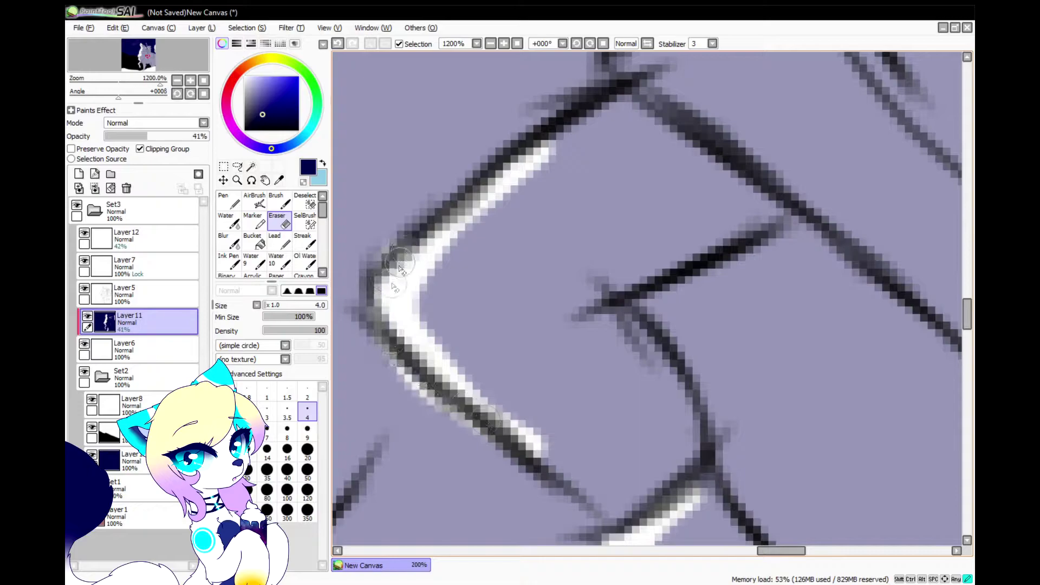
{"action": "mouse_move", "coordinate": [538, 156]}
{"action": "left_mouse_down"}
{"action": "mouse_move", "coordinate": [401, 311]}
{"action": "mouse_move", "coordinate": [590, 496]}
{"action": "left_mouse_up"}
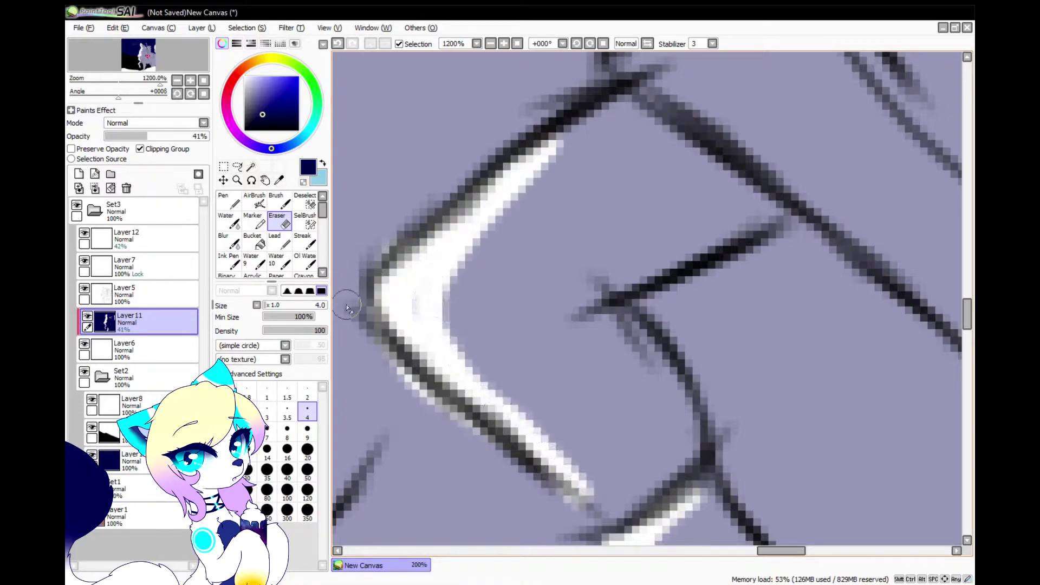
Taper the lower end of the rider's knee highlight by painting shading back with the size 4 Pen.
{"action": "left_click", "coordinate": [232, 205]}
{"action": "left_click_drag", "start_coordinate": [477, 352], "coordinate": [592, 517]}
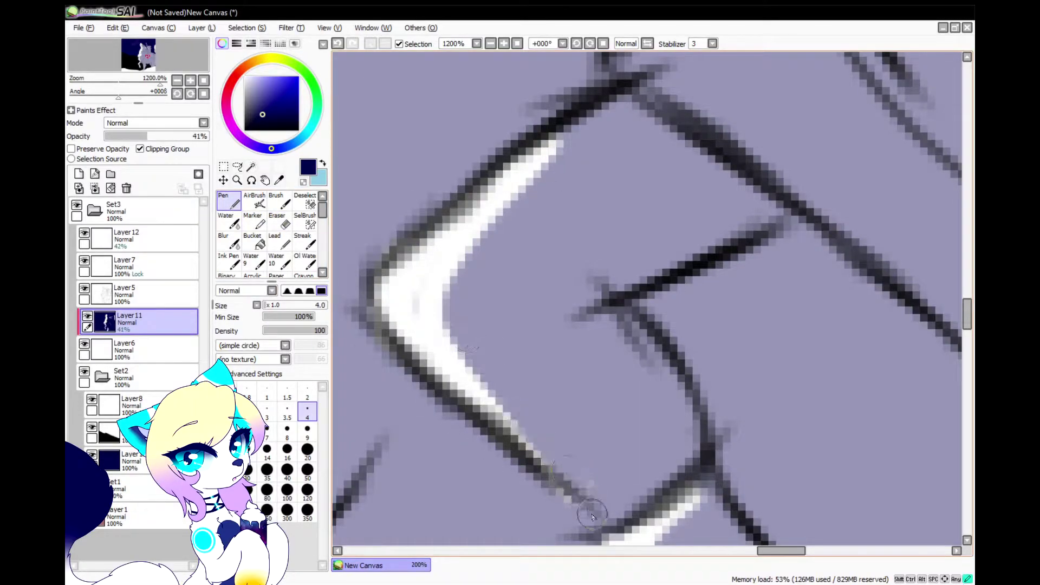
{"action": "left_click", "coordinate": [275, 221]}
Erase highlights along the rider's upper thigh and the small folds at the hip with the size 4 eraser.
{"action": "scroll", "coordinate": [497, 357], "scroll_direction": "down", "scroll_amount": 5}
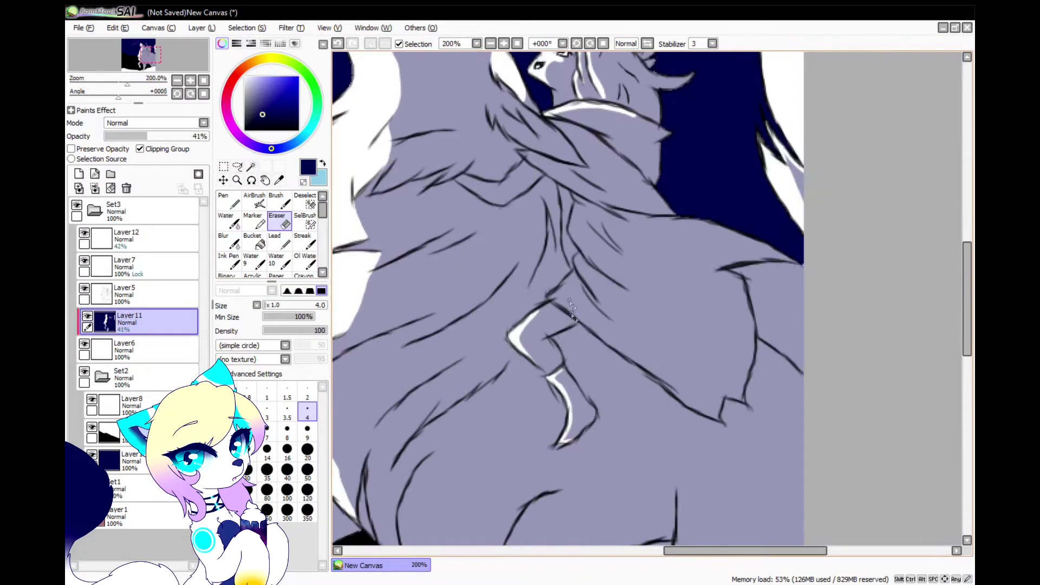
{"action": "scroll", "coordinate": [575, 300], "scroll_direction": "up", "scroll_amount": 5}
{"action": "mouse_move", "coordinate": [634, 212]}
{"action": "left_mouse_down"}
{"action": "mouse_move", "coordinate": [504, 374]}
{"action": "mouse_move", "coordinate": [536, 346]}
{"action": "mouse_move", "coordinate": [696, 507]}
{"action": "mouse_move", "coordinate": [569, 372]}
{"action": "left_mouse_up"}
{"action": "mouse_move", "coordinate": [671, 106]}
{"action": "left_mouse_down"}
{"action": "mouse_move", "coordinate": [640, 162]}
{"action": "mouse_move", "coordinate": [677, 221]}
{"action": "left_mouse_up"}
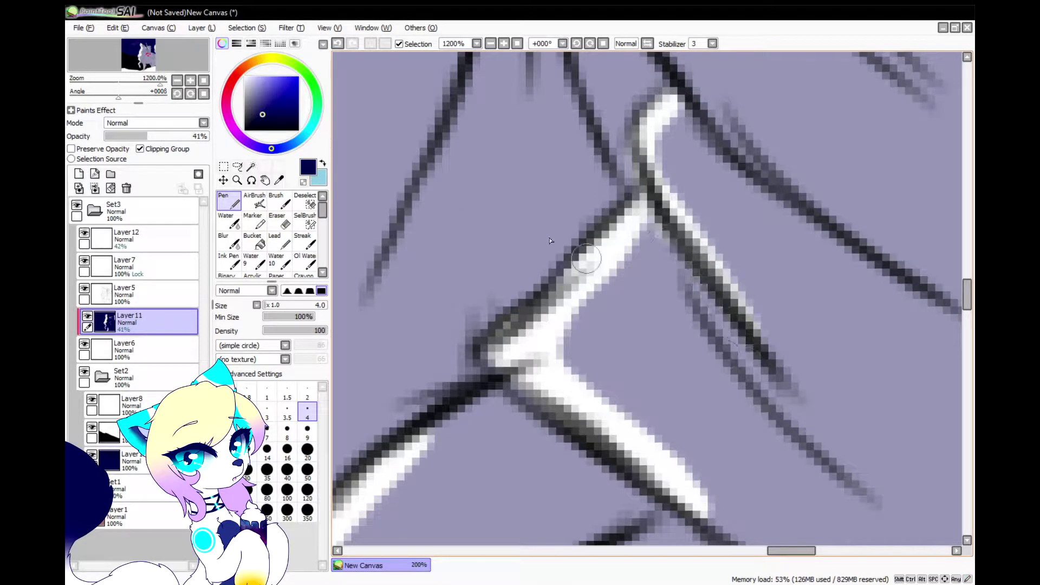
Erase a highlight along the front edge of the rider's cloak above the hip with the size 4 eraser.
{"action": "scroll", "coordinate": [488, 345], "scroll_direction": "down", "scroll_amount": 5}
{"action": "scroll", "coordinate": [534, 220], "scroll_direction": "up", "scroll_amount": 4}
{"action": "left_click_drag", "start_coordinate": [541, 121], "coordinate": [624, 355]}
{"action": "left_click_drag", "start_coordinate": [666, 389], "coordinate": [746, 445]}
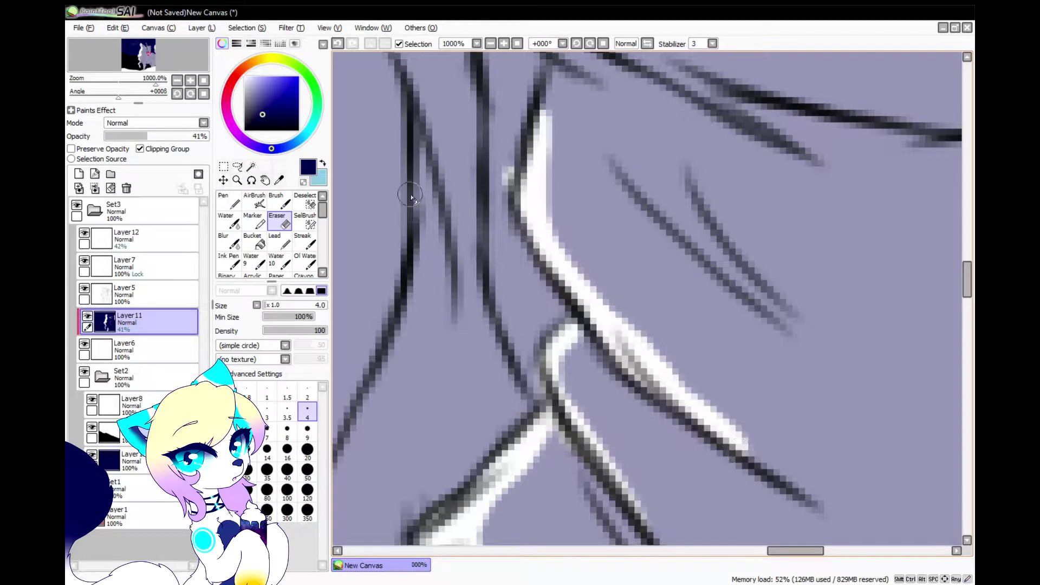
Trim the cloak-edge highlight and cover the stray erased spot beside it with the size 4 Pen.
{"action": "left_click", "coordinate": [238, 205]}
{"action": "left_click_drag", "start_coordinate": [507, 169], "coordinate": [505, 204]}
{"action": "mouse_move", "coordinate": [552, 116]}
{"action": "left_mouse_down"}
{"action": "mouse_move", "coordinate": [677, 380]}
{"action": "mouse_move", "coordinate": [761, 474]}
{"action": "left_mouse_up"}
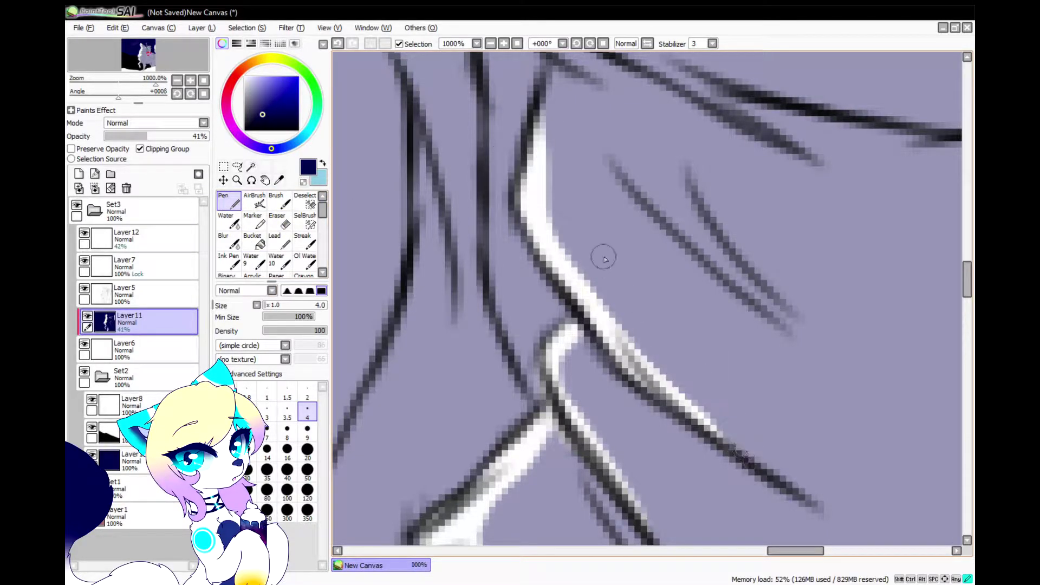
{"action": "scroll", "coordinate": [593, 233], "scroll_direction": "down", "scroll_amount": 8}
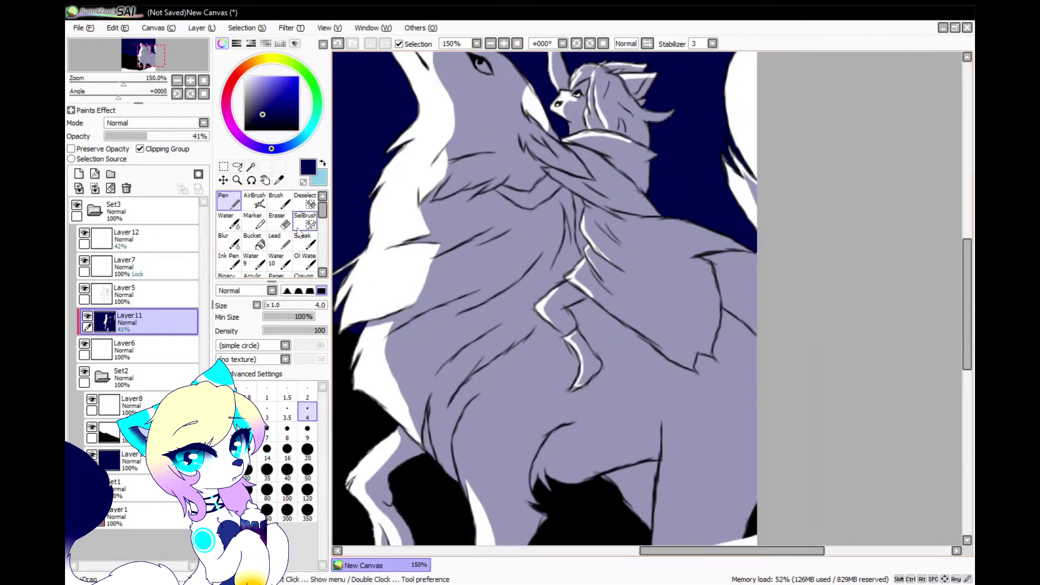
Erase highlights along the rider's lowered arm and the curved line at the wolf's neck, using a size 2 eraser for fine areas.
{"action": "key", "text": "e"}
{"action": "scroll", "coordinate": [546, 173], "scroll_direction": "up", "scroll_amount": 9}
{"action": "mouse_move", "coordinate": [566, 182]}
{"action": "left_mouse_down"}
{"action": "mouse_move", "coordinate": [684, 324]}
{"action": "mouse_move", "coordinate": [741, 355]}
{"action": "left_mouse_up"}
{"action": "scroll", "coordinate": [706, 275], "scroll_direction": "down", "scroll_amount": 5}
{"action": "scroll", "coordinate": [639, 298], "scroll_direction": "up", "scroll_amount": 5}
{"action": "mouse_move", "coordinate": [663, 279]}
{"action": "left_mouse_down"}
{"action": "mouse_move", "coordinate": [699, 260]}
{"action": "mouse_move", "coordinate": [782, 172]}
{"action": "left_mouse_up"}
{"action": "mouse_move", "coordinate": [558, 339]}
{"action": "left_mouse_down"}
{"action": "mouse_move", "coordinate": [388, 301]}
{"action": "mouse_move", "coordinate": [635, 328]}
{"action": "left_mouse_up"}
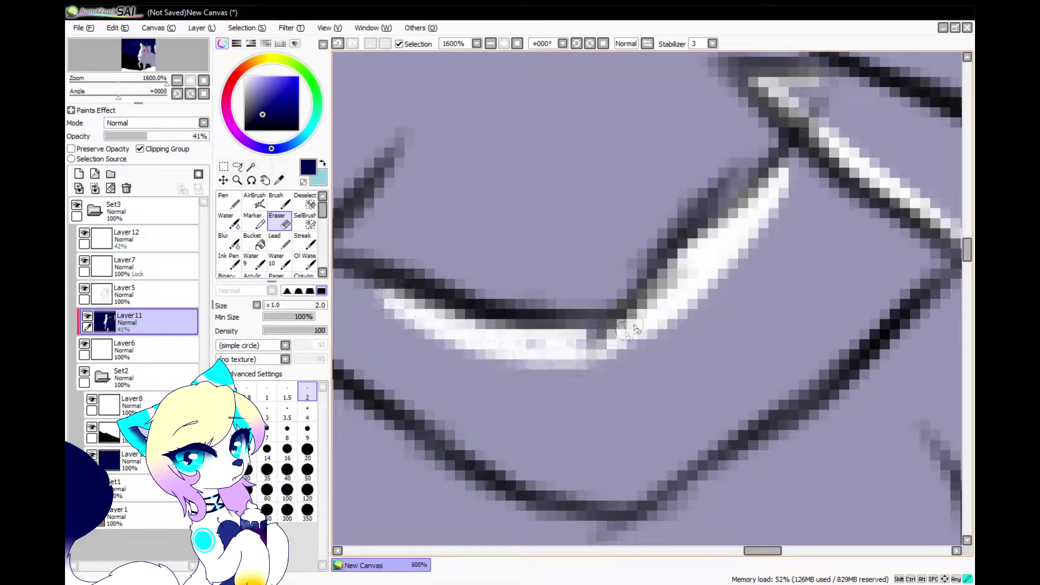
{"action": "scroll", "coordinate": [600, 239], "scroll_direction": "down", "scroll_amount": 8}
{"action": "scroll", "coordinate": [511, 490], "scroll_direction": "up", "scroll_amount": 3}
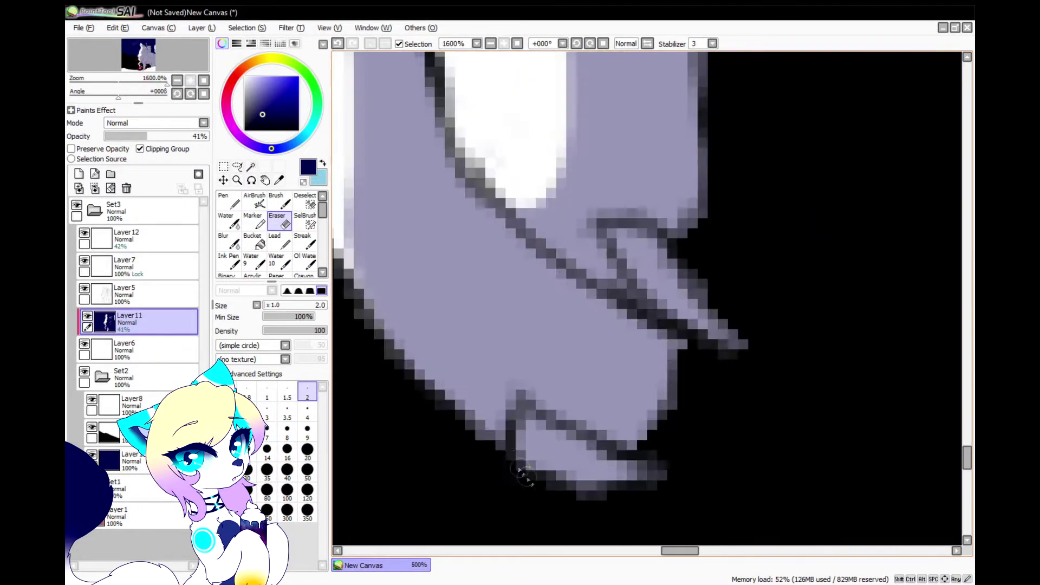
{"action": "scroll", "coordinate": [534, 341], "scroll_direction": "down", "scroll_amount": 5}
{"action": "scroll", "coordinate": [533, 344], "scroll_direction": "down", "scroll_amount": 3}
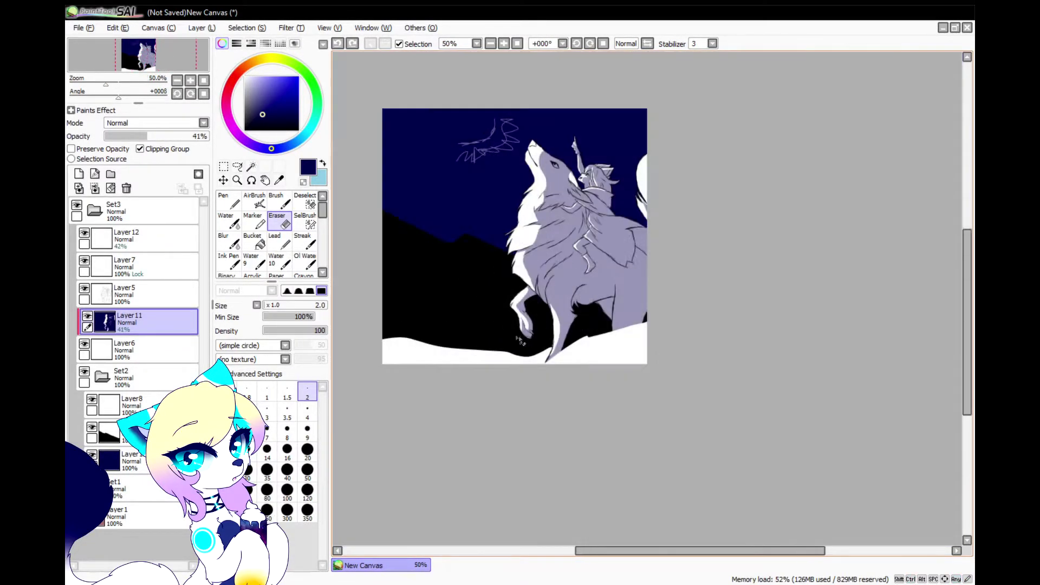
Erase the shading from inside the wolf's eye with the size 9 eraser.
{"action": "scroll", "coordinate": [564, 178], "scroll_direction": "up", "scroll_amount": 8}
{"action": "left_click", "coordinate": [307, 432]}
{"action": "scroll", "coordinate": [691, 287], "scroll_direction": "up", "scroll_amount": 2}
{"action": "left_click_drag", "start_coordinate": [725, 295], "coordinate": [669, 248]}
{"action": "mouse_move", "coordinate": [728, 282]}
{"action": "left_mouse_down"}
{"action": "mouse_move", "coordinate": [749, 294]}
{"action": "mouse_move", "coordinate": [748, 314]}
{"action": "left_mouse_up"}
{"action": "scroll", "coordinate": [623, 230], "scroll_direction": "down", "scroll_amount": 6}
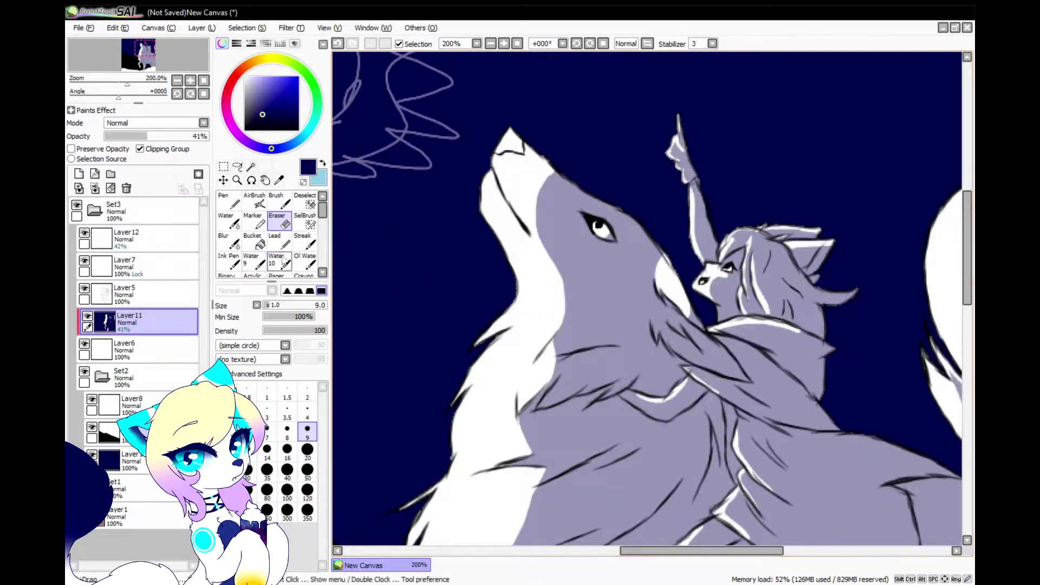
Paint shading back over the lower part of the wolf's nose with the size 4 Pen.
{"action": "left_click", "coordinate": [230, 202]}
{"action": "scroll", "coordinate": [509, 138], "scroll_direction": "up", "scroll_amount": 6}
{"action": "mouse_move", "coordinate": [411, 244]}
{"action": "left_mouse_down"}
{"action": "mouse_move", "coordinate": [450, 211]}
{"action": "mouse_move", "coordinate": [605, 192]}
{"action": "mouse_move", "coordinate": [497, 226]}
{"action": "left_mouse_up"}
{"action": "scroll", "coordinate": [503, 196], "scroll_direction": "down", "scroll_amount": 1}
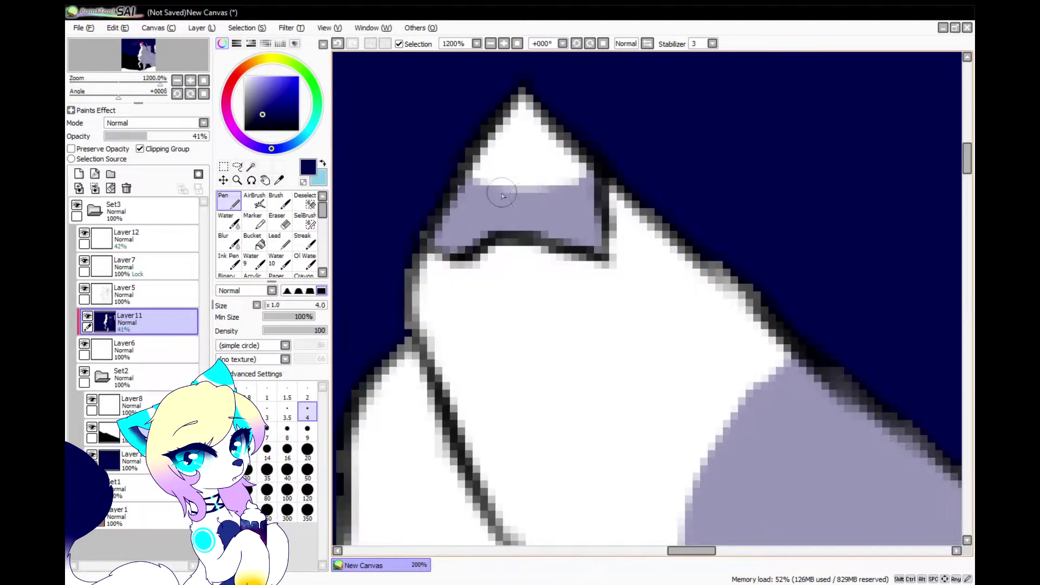
Shape the edge of the nose highlight with a size 2 Pen and clean its tip with the size 9 eraser.
{"action": "left_click", "coordinate": [307, 394]}
{"action": "scroll", "coordinate": [590, 195], "scroll_direction": "up", "scroll_amount": 1}
{"action": "left_click_drag", "start_coordinate": [490, 152], "coordinate": [589, 195]}
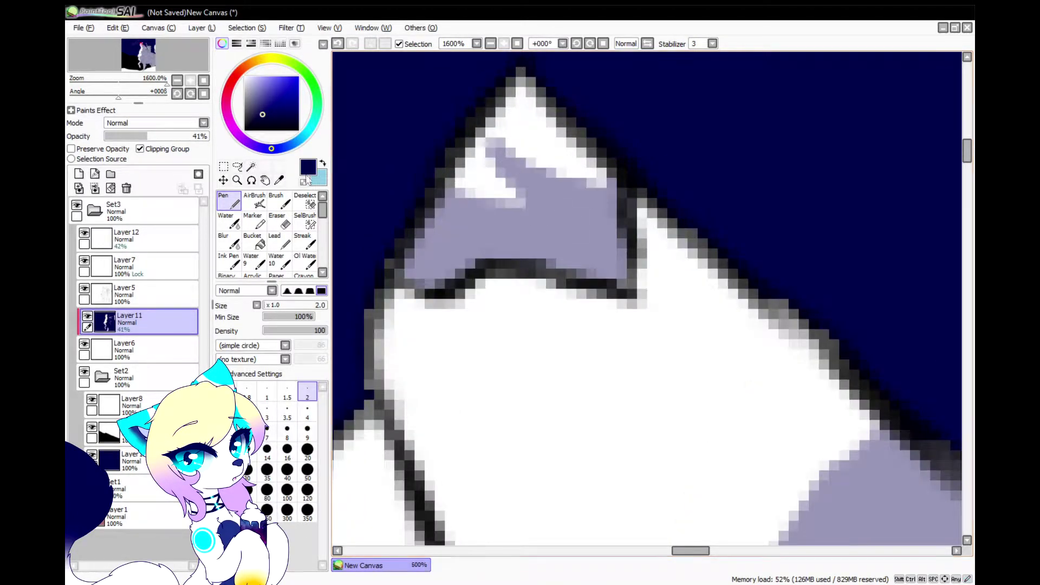
{"action": "key", "text": "e"}
{"action": "left_click_drag", "start_coordinate": [498, 105], "coordinate": [581, 138]}
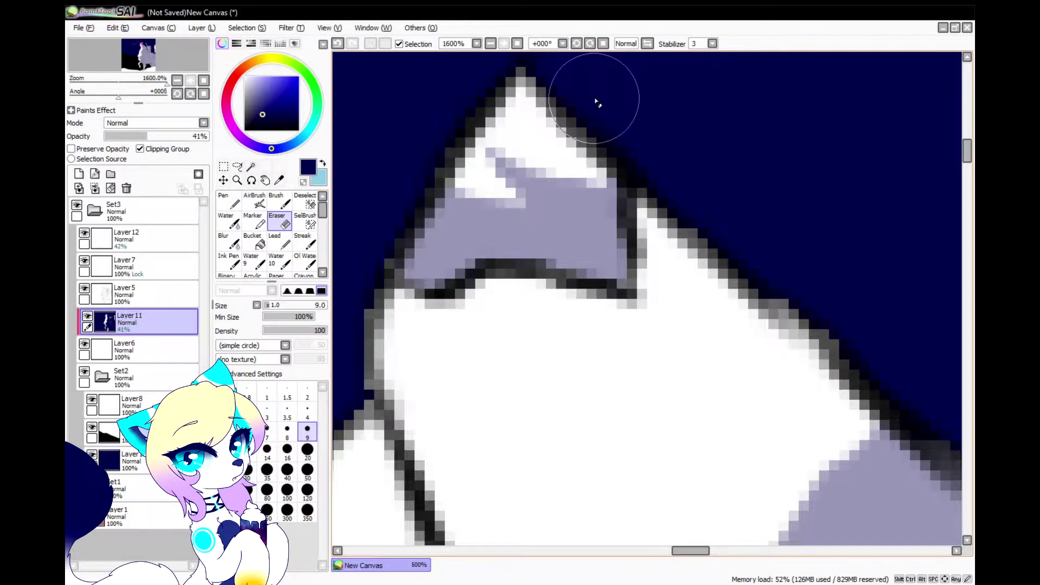
{"action": "scroll", "coordinate": [597, 103], "scroll_direction": "down", "scroll_amount": 9}
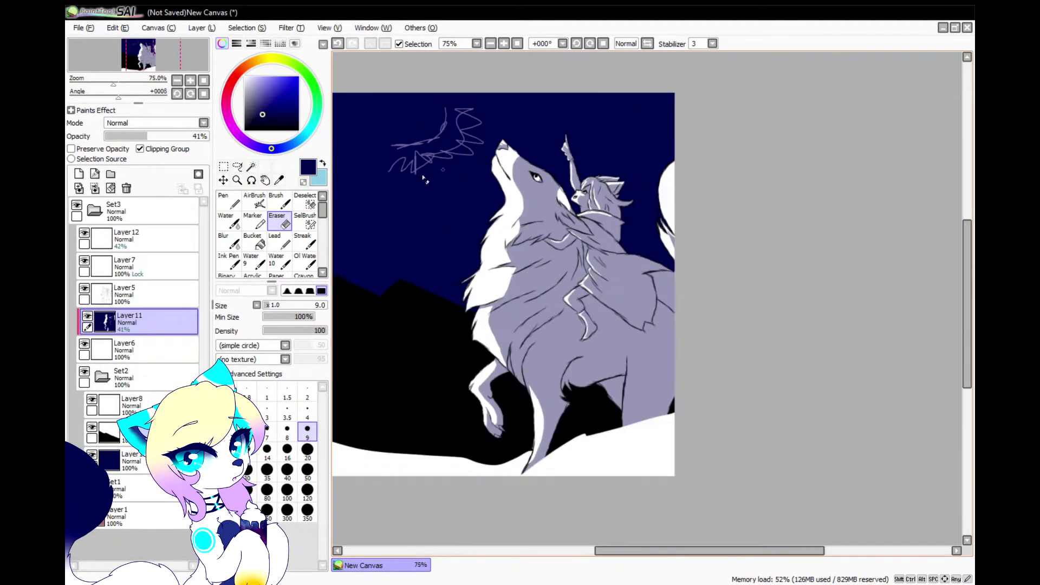
Add a new layer above Layer11, clip it to the group below and set its blending mode to Shade.
{"action": "left_click", "coordinate": [78, 173]}
{"action": "left_click", "coordinate": [152, 151]}
{"action": "left_click", "coordinate": [112, 186]}
{"action": "left_click", "coordinate": [229, 201]}
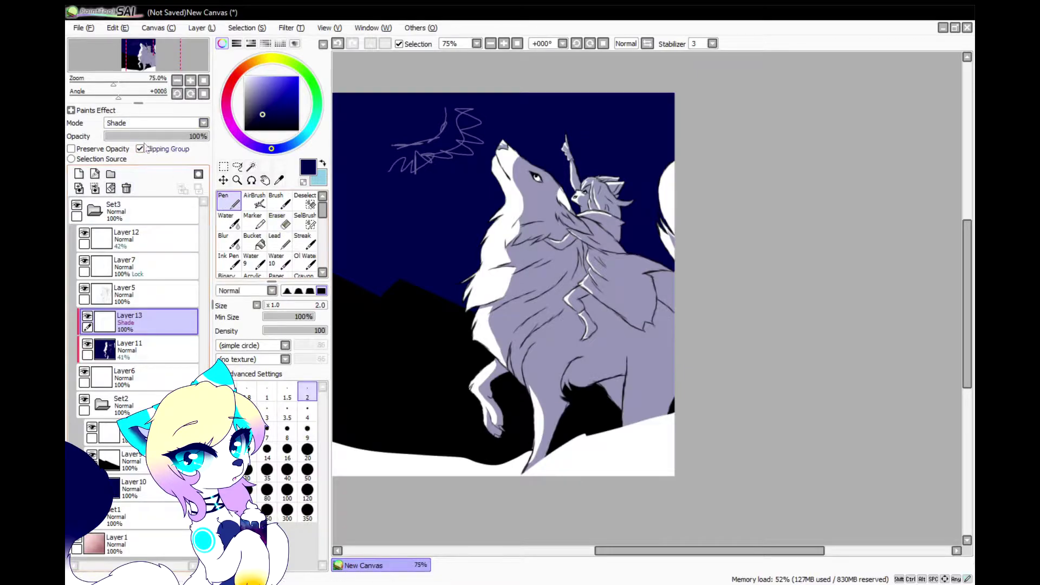
Outline a deeper shadow in the fur behind the wolf's front leg with the size 2 Pen and set the layer's opacity to 32%.
{"action": "scroll", "coordinate": [574, 382], "scroll_direction": "up", "scroll_amount": 7}
{"action": "mouse_move", "coordinate": [651, 187]}
{"action": "left_mouse_down"}
{"action": "mouse_move", "coordinate": [588, 390]}
{"action": "mouse_move", "coordinate": [611, 506]}
{"action": "left_mouse_up"}
{"action": "left_click", "coordinate": [137, 137]}
Fill the outlined shadow behind the front leg with the size 8 Pen, redoing the first stroke.
{"action": "left_click", "coordinate": [287, 431]}
{"action": "mouse_move", "coordinate": [480, 387]}
{"action": "left_mouse_down"}
{"action": "mouse_move", "coordinate": [432, 485]}
{"action": "mouse_move", "coordinate": [493, 355]}
{"action": "mouse_move", "coordinate": [465, 376]}
{"action": "mouse_move", "coordinate": [439, 511]}
{"action": "mouse_move", "coordinate": [490, 422]}
{"action": "mouse_move", "coordinate": [585, 487]}
{"action": "mouse_move", "coordinate": [596, 241]}
{"action": "left_mouse_up"}
{"action": "key", "text": "ctrl+z"}
{"action": "mouse_move", "coordinate": [639, 187]}
{"action": "left_mouse_down"}
{"action": "mouse_move", "coordinate": [534, 250]}
{"action": "mouse_move", "coordinate": [500, 329]}
{"action": "left_mouse_up"}
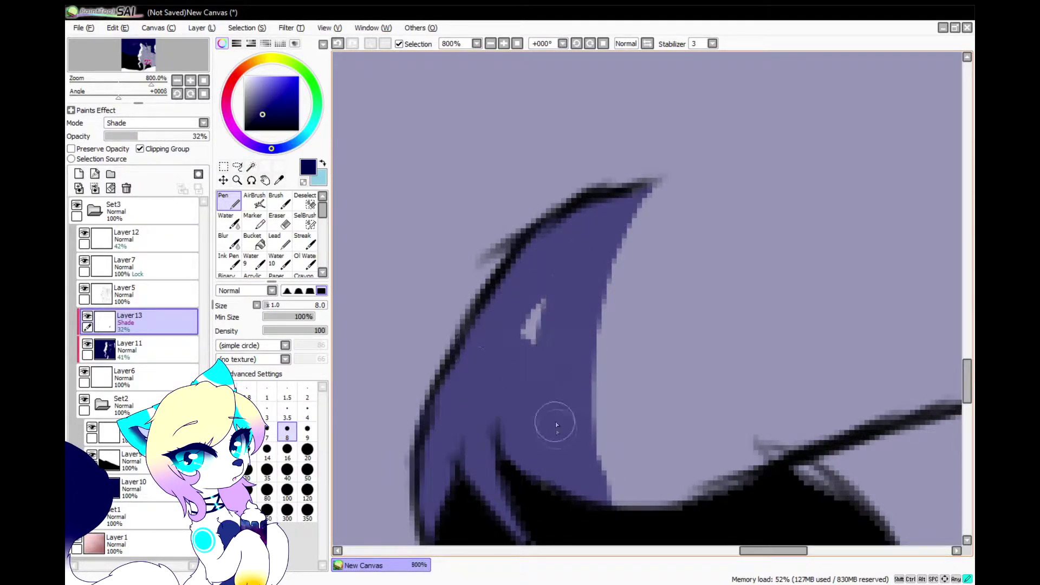
Extend the deeper shadow around the outside of the curved fur line and down to the back of the front leg.
{"action": "scroll", "coordinate": [534, 272], "scroll_direction": "down", "scroll_amount": 3}
{"action": "scroll", "coordinate": [525, 287], "scroll_direction": "up", "scroll_amount": 3}
{"action": "mouse_move", "coordinate": [533, 245]}
{"action": "left_mouse_down"}
{"action": "mouse_move", "coordinate": [459, 322]}
{"action": "mouse_move", "coordinate": [470, 397]}
{"action": "left_mouse_up"}
{"action": "scroll", "coordinate": [513, 272], "scroll_direction": "down", "scroll_amount": 3}
{"action": "scroll", "coordinate": [501, 390], "scroll_direction": "up", "scroll_amount": 4}
{"action": "left_click_drag", "start_coordinate": [501, 272], "coordinate": [552, 311]}
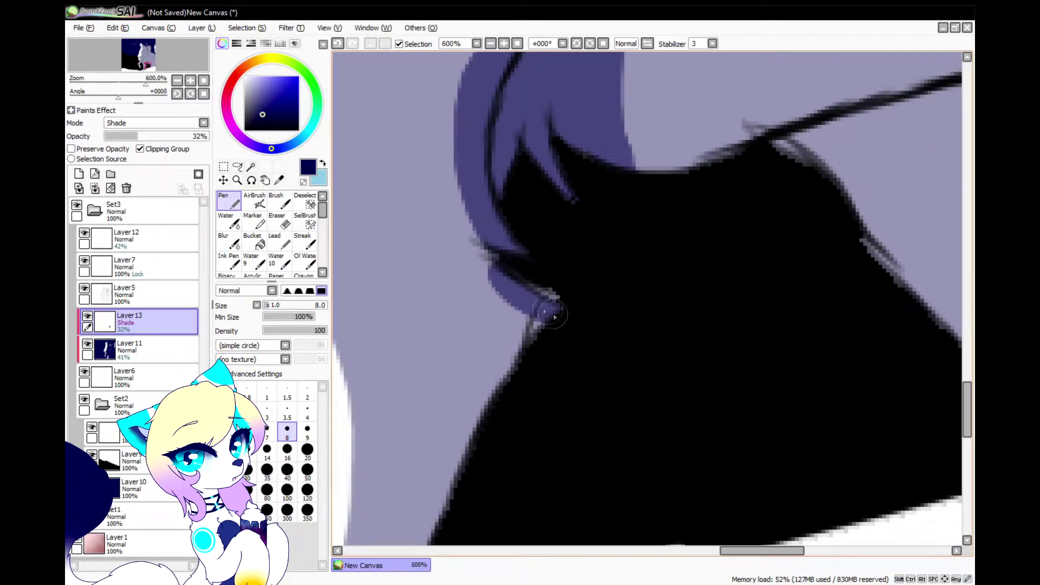
{"action": "scroll", "coordinate": [569, 328], "scroll_direction": "down", "scroll_amount": 2}
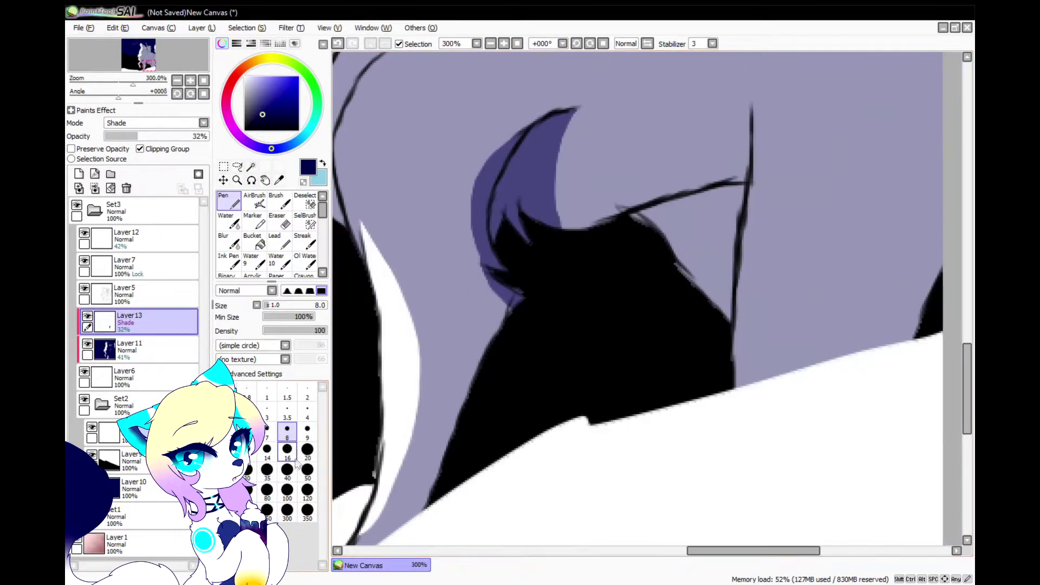
Shade the wolf's belly in front of the hind leg with the size 20 Pen and trim the shadow's edge with the Eraser.
{"action": "scroll", "coordinate": [520, 302], "scroll_direction": "up", "scroll_amount": 4}
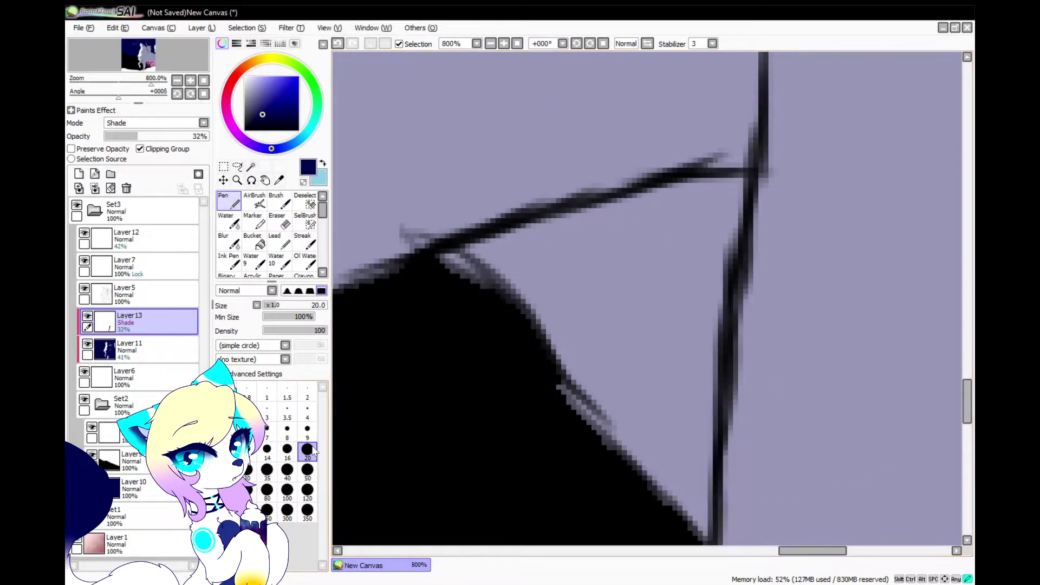
{"action": "scroll", "coordinate": [639, 220], "scroll_direction": "down", "scroll_amount": 2}
{"action": "mouse_move", "coordinate": [642, 187]}
{"action": "left_mouse_down"}
{"action": "mouse_move", "coordinate": [584, 436]}
{"action": "mouse_move", "coordinate": [633, 214]}
{"action": "mouse_move", "coordinate": [498, 376]}
{"action": "mouse_move", "coordinate": [634, 267]}
{"action": "left_mouse_up"}
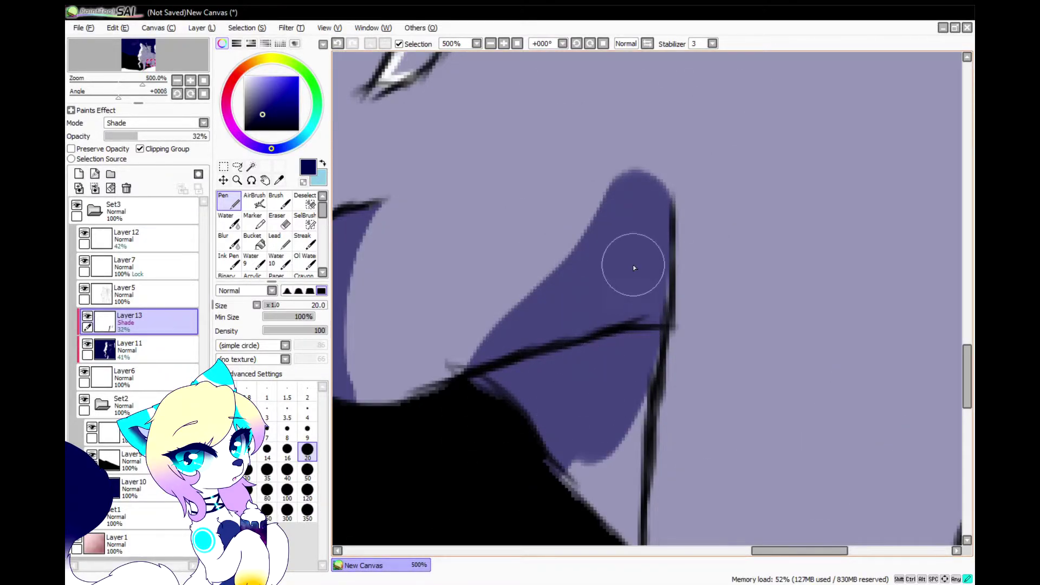
{"action": "scroll", "coordinate": [634, 268], "scroll_direction": "down", "scroll_amount": 2}
{"action": "left_click", "coordinate": [280, 221]}
{"action": "scroll", "coordinate": [724, 213], "scroll_direction": "up", "scroll_amount": 2}
{"action": "left_click_drag", "start_coordinate": [725, 214], "coordinate": [650, 216]}
{"action": "scroll", "coordinate": [773, 232], "scroll_direction": "up", "scroll_amount": 2}
{"action": "left_click", "coordinate": [229, 201]}
{"action": "scroll", "coordinate": [617, 231], "scroll_direction": "down", "scroll_amount": 6}
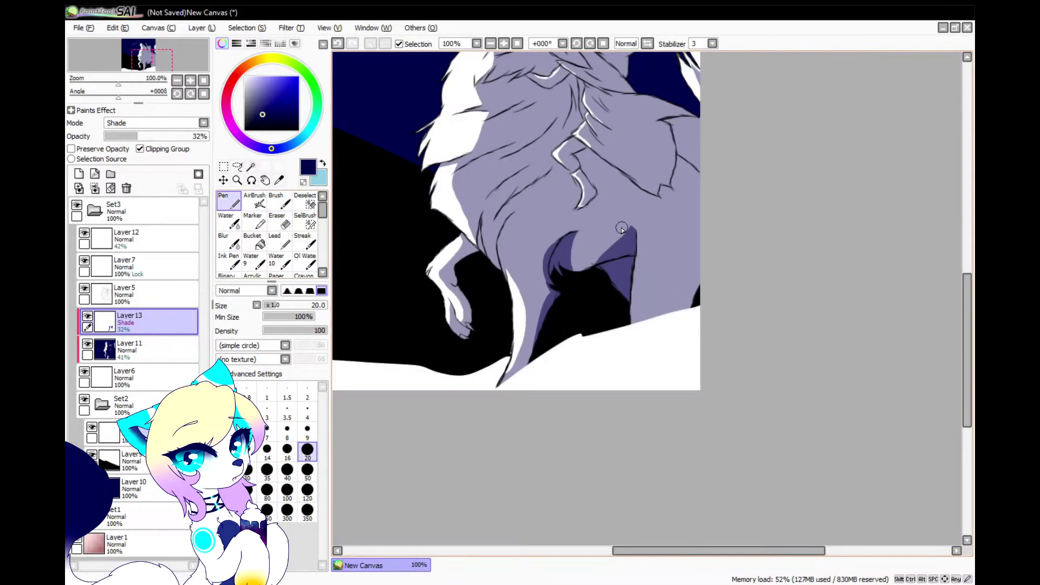
Paint a deeper shadow down the back of the hind leg at the canvas edge with the size 20 Pen.
{"action": "scroll", "coordinate": [699, 230], "scroll_direction": "up", "scroll_amount": 3}
{"action": "mouse_move", "coordinate": [713, 178]}
{"action": "left_mouse_down"}
{"action": "mouse_move", "coordinate": [713, 337]}
{"action": "mouse_move", "coordinate": [643, 457]}
{"action": "left_mouse_up"}
{"action": "scroll", "coordinate": [643, 456], "scroll_direction": "down", "scroll_amount": 3}
{"action": "scroll", "coordinate": [620, 290], "scroll_direction": "up", "scroll_amount": 2}
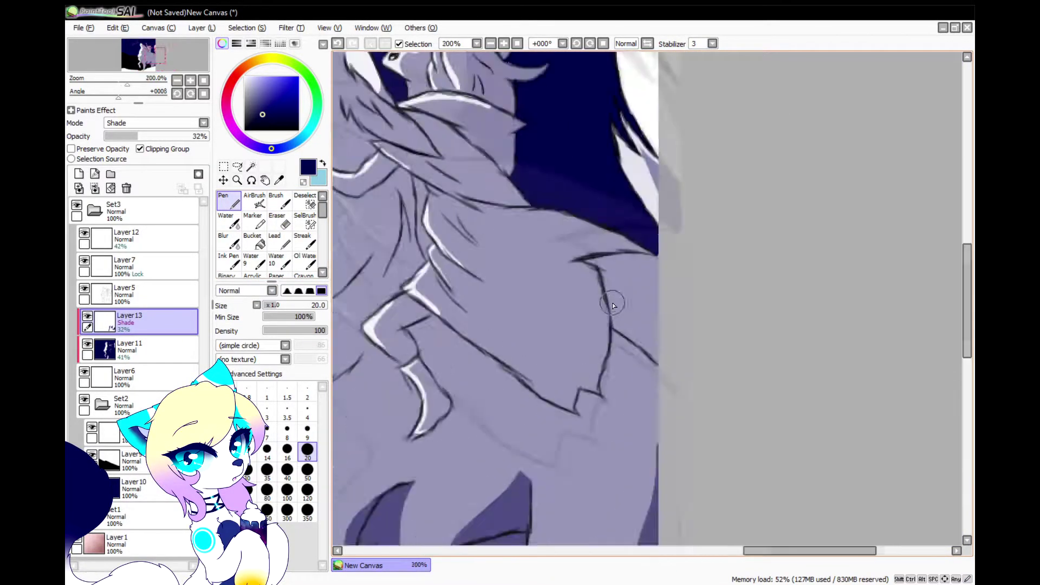
Outline a curved shadow around the fold and inside the rear edge of the rider's cloak with the size 4 Pen.
{"action": "scroll", "coordinate": [616, 300], "scroll_direction": "up", "scroll_amount": 2}
{"action": "left_click", "coordinate": [307, 412]}
{"action": "scroll", "coordinate": [521, 197], "scroll_direction": "up", "scroll_amount": 2}
{"action": "left_click_drag", "start_coordinate": [482, 233], "coordinate": [795, 172]}
{"action": "scroll", "coordinate": [518, 141], "scroll_direction": "down", "scroll_amount": 3}
{"action": "scroll", "coordinate": [502, 184], "scroll_direction": "up", "scroll_amount": 4}
{"action": "left_click_drag", "start_coordinate": [501, 175], "coordinate": [432, 263]}
{"action": "left_click_drag", "start_coordinate": [432, 264], "coordinate": [631, 310]}
{"action": "scroll", "coordinate": [534, 165], "scroll_direction": "down", "scroll_amount": 4}
{"action": "scroll", "coordinate": [568, 236], "scroll_direction": "up", "scroll_amount": 4}
{"action": "left_click_drag", "start_coordinate": [572, 180], "coordinate": [523, 462]}
Fill the shadow in the pointed lower corner of the cloak up to its line art with the size 4 Pen.
{"action": "scroll", "coordinate": [569, 282], "scroll_direction": "down", "scroll_amount": 4}
{"action": "scroll", "coordinate": [545, 337], "scroll_direction": "up", "scroll_amount": 2}
{"action": "scroll", "coordinate": [544, 337], "scroll_direction": "up", "scroll_amount": 1}
{"action": "mouse_move", "coordinate": [580, 296]}
{"action": "left_mouse_down"}
{"action": "mouse_move", "coordinate": [558, 381]}
{"action": "mouse_move", "coordinate": [406, 303]}
{"action": "mouse_move", "coordinate": [462, 353]}
{"action": "mouse_move", "coordinate": [436, 360]}
{"action": "mouse_move", "coordinate": [394, 314]}
{"action": "mouse_move", "coordinate": [426, 331]}
{"action": "mouse_move", "coordinate": [363, 287]}
{"action": "mouse_move", "coordinate": [507, 361]}
{"action": "mouse_move", "coordinate": [458, 348]}
{"action": "mouse_move", "coordinate": [502, 399]}
{"action": "left_mouse_up"}
{"action": "scroll", "coordinate": [488, 385], "scroll_direction": "up", "scroll_amount": 1}
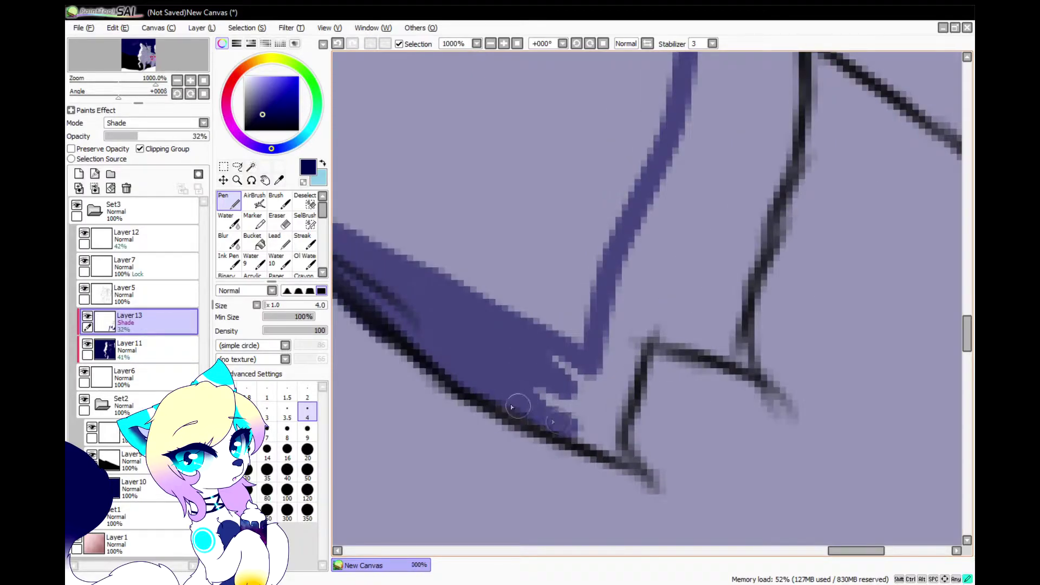
{"action": "mouse_move", "coordinate": [622, 454]}
{"action": "left_mouse_down"}
{"action": "mouse_move", "coordinate": [588, 401]}
{"action": "mouse_move", "coordinate": [615, 420]}
{"action": "mouse_move", "coordinate": [632, 338]}
{"action": "left_mouse_up"}
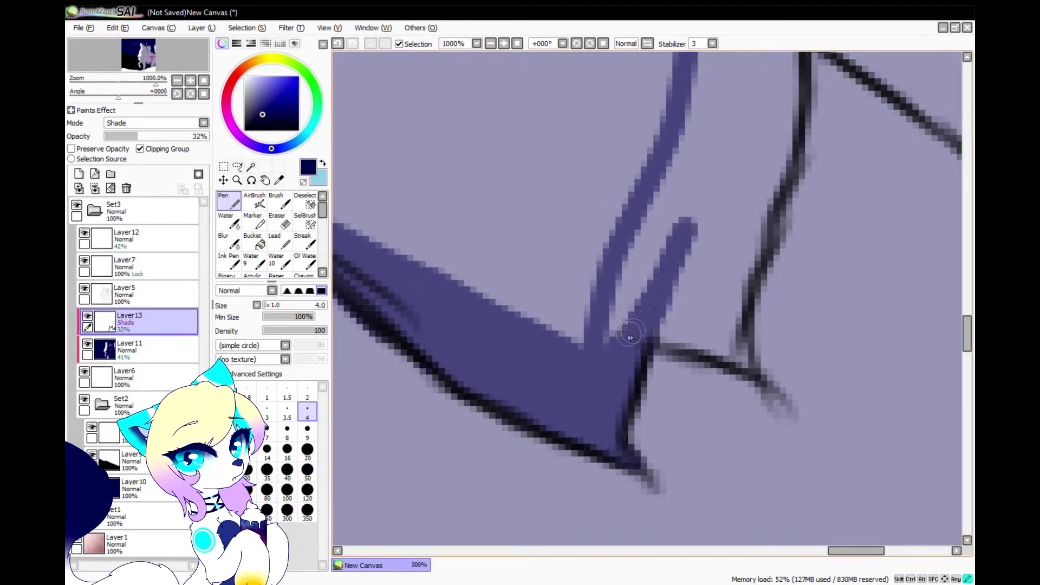
{"action": "left_click_drag", "start_coordinate": [676, 225], "coordinate": [624, 277]}
Fill the shadow band along the cloak's rear edge up to its curved top fold with the size 9 Pen.
{"action": "mouse_move", "coordinate": [659, 333]}
{"action": "left_mouse_down"}
{"action": "mouse_move", "coordinate": [727, 325]}
{"action": "mouse_move", "coordinate": [751, 202]}
{"action": "mouse_move", "coordinate": [731, 287]}
{"action": "mouse_move", "coordinate": [703, 346]}
{"action": "left_mouse_up"}
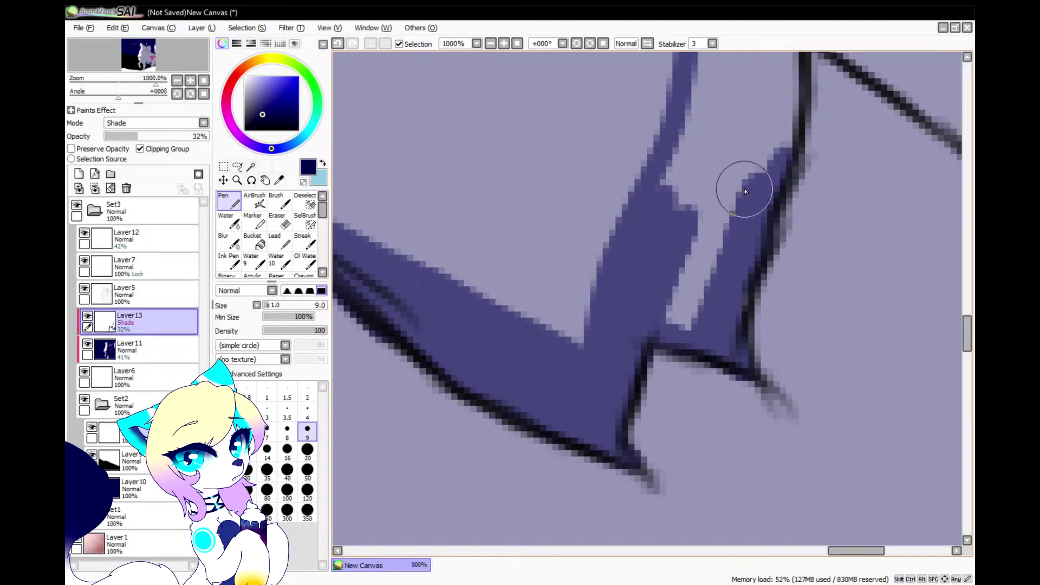
{"action": "mouse_move", "coordinate": [730, 210]}
{"action": "left_mouse_down"}
{"action": "mouse_move", "coordinate": [684, 211]}
{"action": "mouse_move", "coordinate": [690, 117]}
{"action": "left_mouse_up"}
{"action": "scroll", "coordinate": [671, 224], "scroll_direction": "down", "scroll_amount": 6}
{"action": "scroll", "coordinate": [670, 222], "scroll_direction": "up", "scroll_amount": 7}
{"action": "mouse_move", "coordinate": [663, 184]}
{"action": "left_mouse_down"}
{"action": "mouse_move", "coordinate": [622, 362]}
{"action": "mouse_move", "coordinate": [708, 219]}
{"action": "mouse_move", "coordinate": [711, 342]}
{"action": "left_mouse_up"}
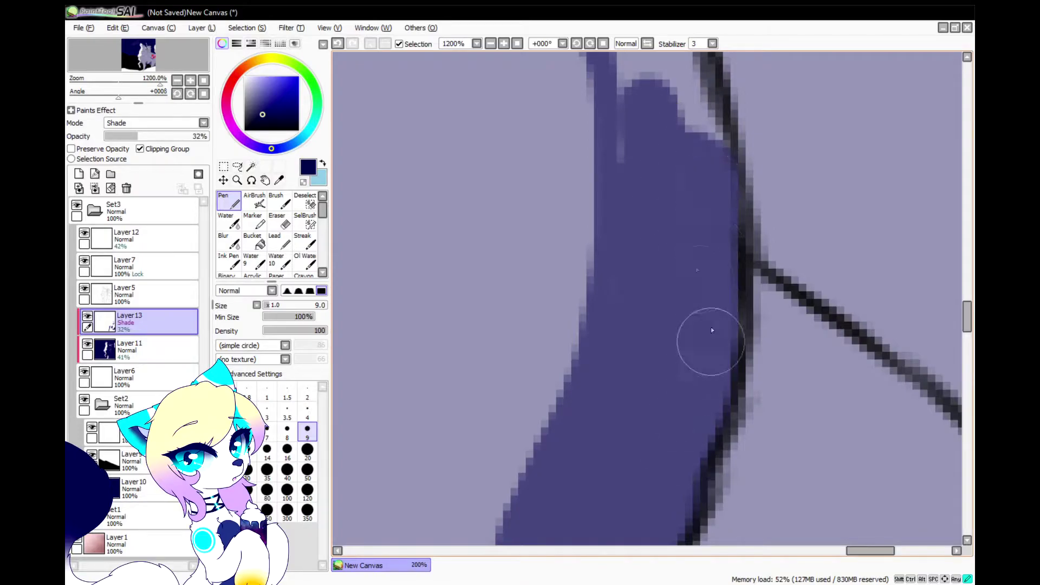
{"action": "left_click_drag", "start_coordinate": [659, 112], "coordinate": [638, 62]}
{"action": "scroll", "coordinate": [641, 297], "scroll_direction": "down", "scroll_amount": 4}
{"action": "scroll", "coordinate": [639, 219], "scroll_direction": "up", "scroll_amount": 3}
{"action": "left_click_drag", "start_coordinate": [653, 265], "coordinate": [637, 224]}
{"action": "mouse_move", "coordinate": [517, 195]}
{"action": "left_mouse_down"}
{"action": "mouse_move", "coordinate": [622, 111]}
{"action": "mouse_move", "coordinate": [704, 352]}
{"action": "left_mouse_up"}
{"action": "scroll", "coordinate": [613, 202], "scroll_direction": "down", "scroll_amount": 3}
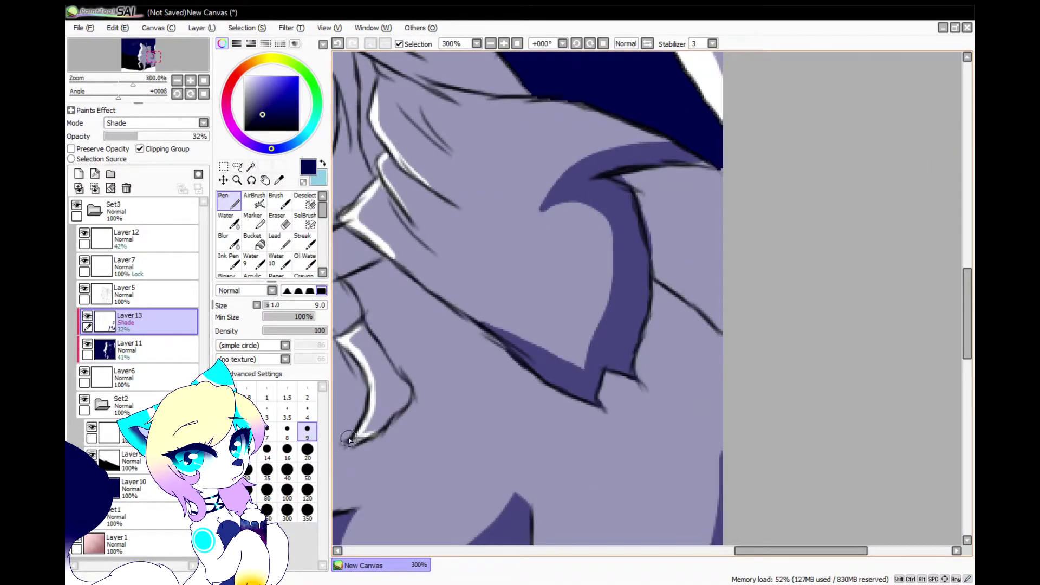
Shade the wolf's haunch behind the cloak and continue down the back of the hind leg with the size 20 Pen.
{"action": "left_click", "coordinate": [307, 449]}
{"action": "scroll", "coordinate": [596, 297], "scroll_direction": "down", "scroll_amount": 3}
{"action": "scroll", "coordinate": [660, 275], "scroll_direction": "up", "scroll_amount": 3}
{"action": "mouse_move", "coordinate": [681, 195]}
{"action": "left_mouse_down"}
{"action": "mouse_move", "coordinate": [687, 186]}
{"action": "mouse_move", "coordinate": [650, 307]}
{"action": "mouse_move", "coordinate": [664, 358]}
{"action": "left_mouse_up"}
{"action": "scroll", "coordinate": [548, 288], "scroll_direction": "down", "scroll_amount": 3}
{"action": "scroll", "coordinate": [596, 310], "scroll_direction": "up", "scroll_amount": 3}
{"action": "left_click_drag", "start_coordinate": [563, 214], "coordinate": [633, 473]}
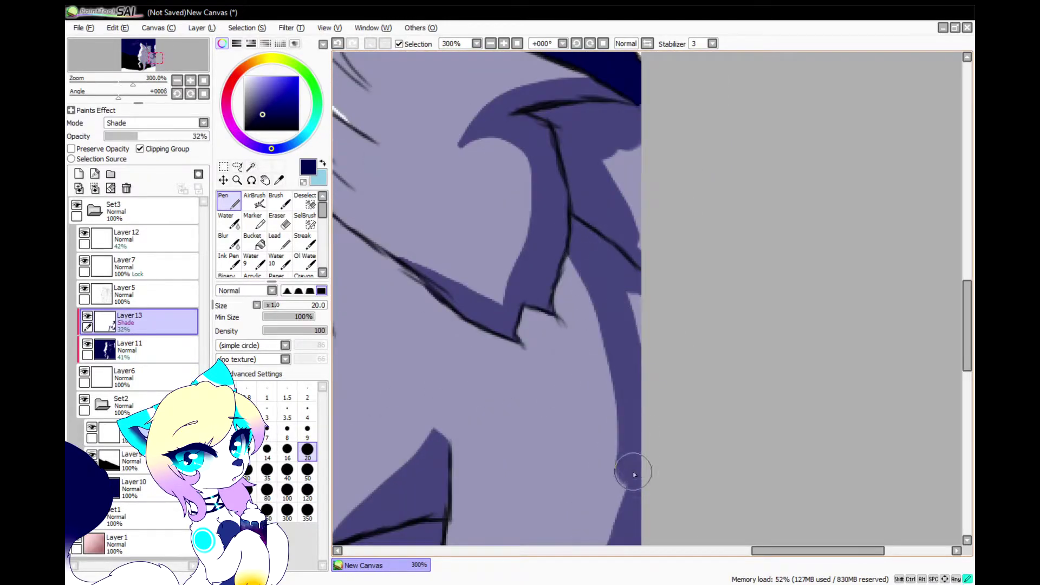
{"action": "scroll", "coordinate": [624, 147], "scroll_direction": "down", "scroll_amount": 3}
{"action": "scroll", "coordinate": [624, 290], "scroll_direction": "up", "scroll_amount": 5}
{"action": "left_click_drag", "start_coordinate": [631, 63], "coordinate": [560, 433]}
{"action": "scroll", "coordinate": [653, 347], "scroll_direction": "down", "scroll_amount": 6}
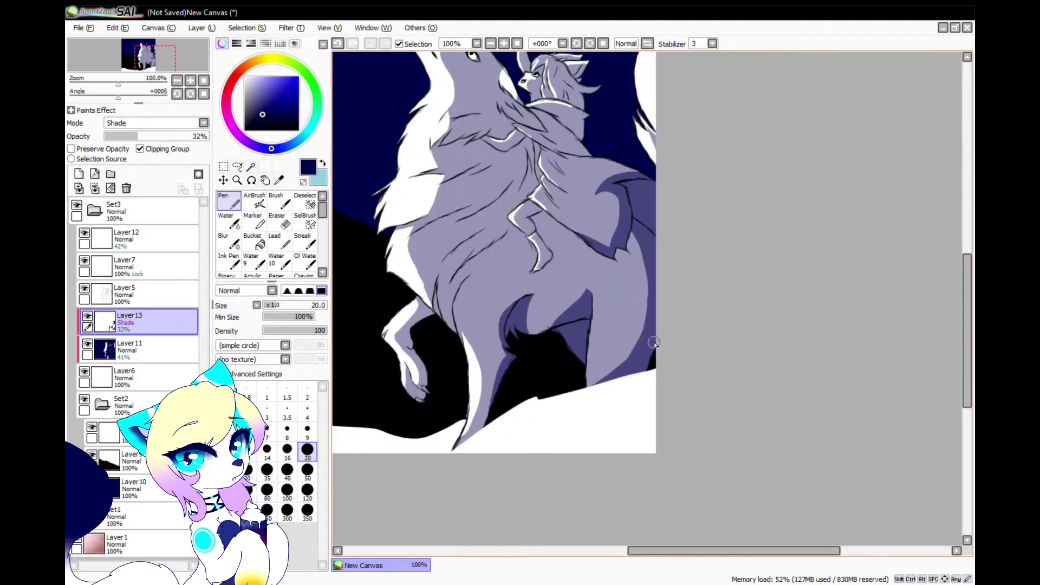
Shade the lower end of the rider's upper cloak fold where it meets the wolf's back with the size 4 Pen.
{"action": "scroll", "coordinate": [592, 144], "scroll_direction": "up", "scroll_amount": 3}
{"action": "left_click", "coordinate": [307, 411]}
{"action": "scroll", "coordinate": [569, 280], "scroll_direction": "up", "scroll_amount": 5}
{"action": "left_click_drag", "start_coordinate": [567, 266], "coordinate": [909, 344]}
{"action": "mouse_move", "coordinate": [777, 189]}
{"action": "left_mouse_down"}
{"action": "mouse_move", "coordinate": [830, 291]}
{"action": "mouse_move", "coordinate": [812, 260]}
{"action": "mouse_move", "coordinate": [575, 260]}
{"action": "mouse_move", "coordinate": [894, 374]}
{"action": "mouse_move", "coordinate": [848, 340]}
{"action": "mouse_move", "coordinate": [877, 344]}
{"action": "left_mouse_up"}
{"action": "scroll", "coordinate": [569, 292], "scroll_direction": "down", "scroll_amount": 5}
Extend a shadow strip beneath that fold along the cloak's upper edge to the curved rear shadow.
{"action": "scroll", "coordinate": [574, 295], "scroll_direction": "up", "scroll_amount": 2}
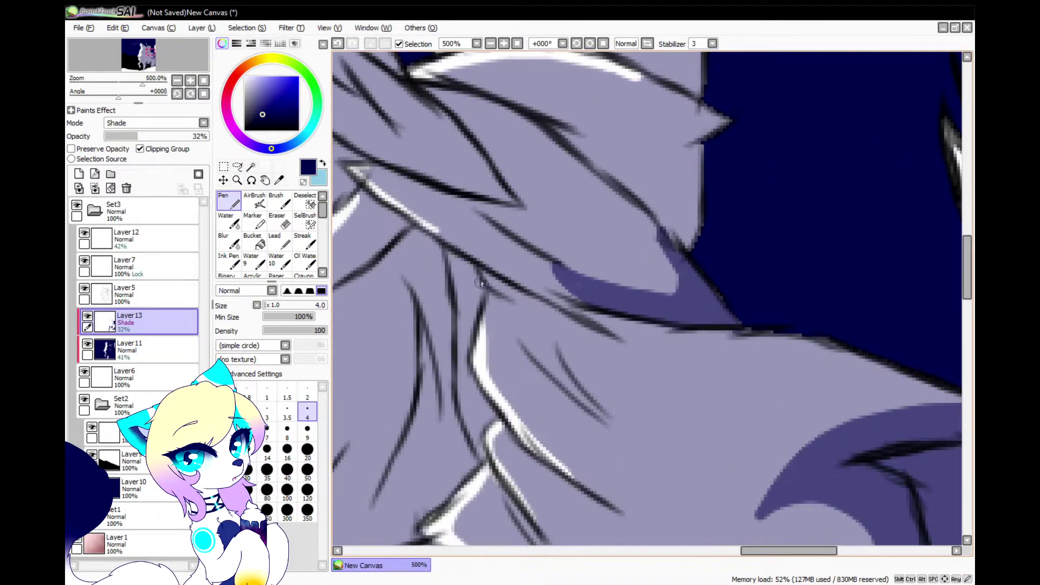
{"action": "mouse_move", "coordinate": [562, 314]}
{"action": "left_mouse_down"}
{"action": "mouse_move", "coordinate": [637, 342]}
{"action": "mouse_move", "coordinate": [799, 350]}
{"action": "mouse_move", "coordinate": [720, 338]}
{"action": "mouse_move", "coordinate": [752, 345]}
{"action": "left_mouse_up"}
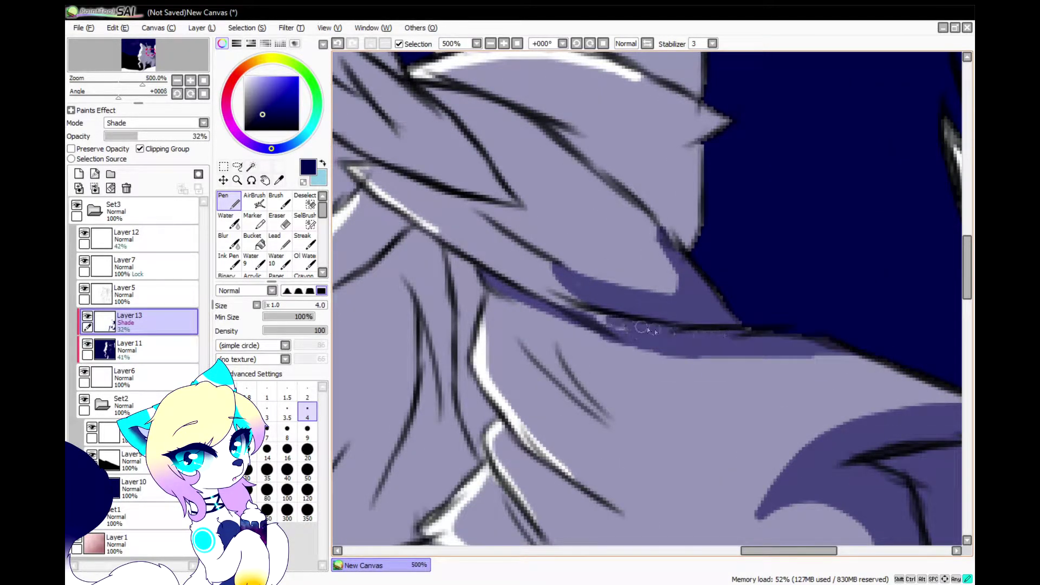
{"action": "scroll", "coordinate": [708, 328], "scroll_direction": "up", "scroll_amount": 1}
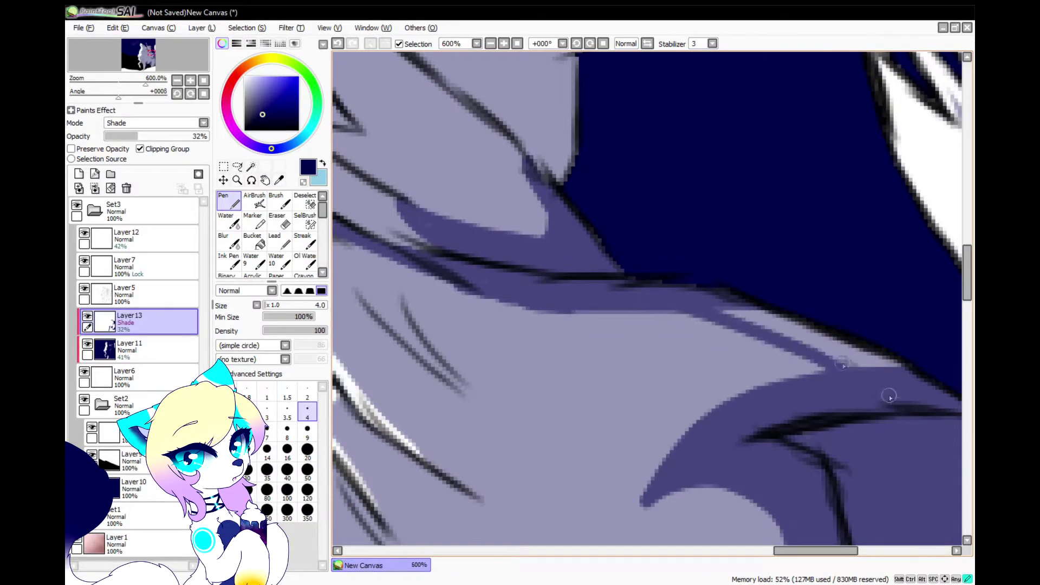
{"action": "scroll", "coordinate": [433, 317], "scroll_direction": "up", "scroll_amount": 6}
Shade between the two short crease lines on the cloak and trim the shadow's ends with the size 9 Eraser.
{"action": "scroll", "coordinate": [430, 316], "scroll_direction": "down", "scroll_amount": 4}
{"action": "scroll", "coordinate": [390, 309], "scroll_direction": "up", "scroll_amount": 4}
{"action": "mouse_move", "coordinate": [433, 281]}
{"action": "left_mouse_down"}
{"action": "mouse_move", "coordinate": [617, 423]}
{"action": "mouse_move", "coordinate": [550, 345]}
{"action": "left_mouse_up"}
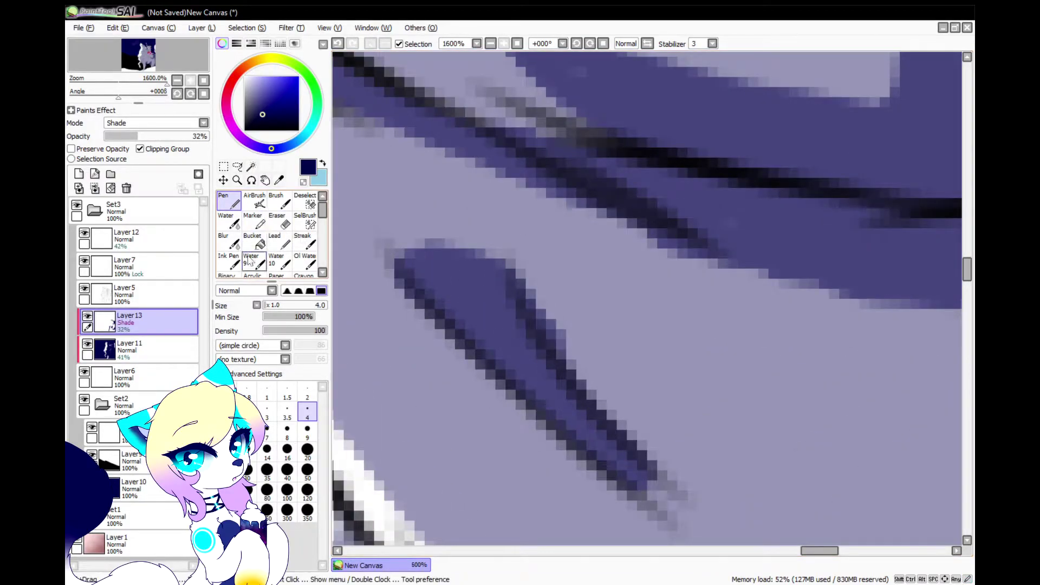
{"action": "key", "text": "e"}
{"action": "left_click_drag", "start_coordinate": [422, 255], "coordinate": [507, 295]}
{"action": "left_click_drag", "start_coordinate": [703, 483], "coordinate": [683, 507]}
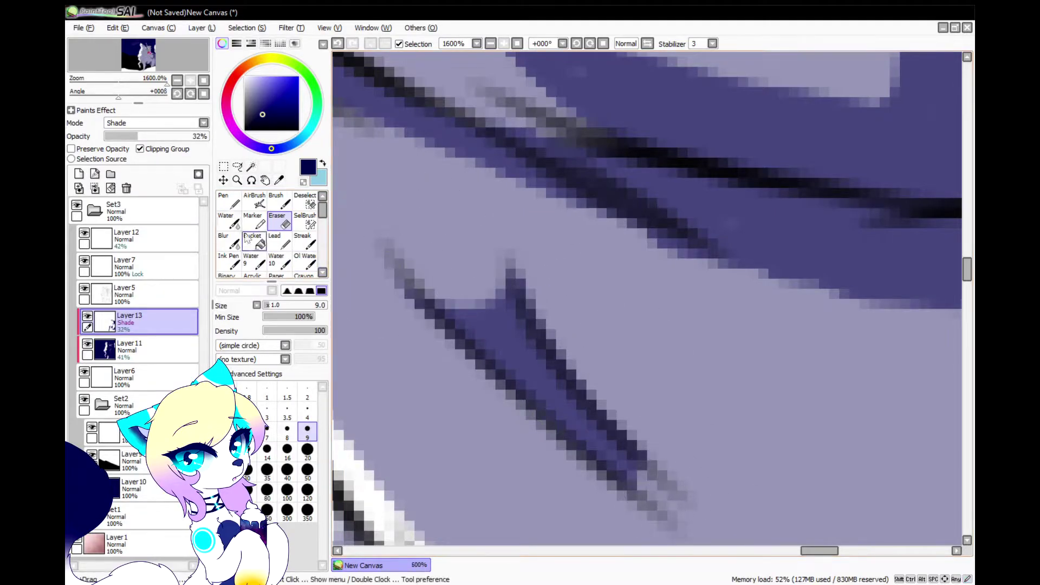
Fill the long narrow crease in front of the rider's leg with shadow using the size 4 Pen.
{"action": "left_click", "coordinate": [229, 201]}
{"action": "scroll", "coordinate": [568, 217], "scroll_direction": "down", "scroll_amount": 9}
{"action": "scroll", "coordinate": [501, 254], "scroll_direction": "up", "scroll_amount": 7}
{"action": "mouse_move", "coordinate": [426, 506]}
{"action": "left_mouse_down"}
{"action": "mouse_move", "coordinate": [543, 349]}
{"action": "mouse_move", "coordinate": [527, 107]}
{"action": "mouse_move", "coordinate": [512, 303]}
{"action": "mouse_move", "coordinate": [454, 442]}
{"action": "mouse_move", "coordinate": [530, 249]}
{"action": "mouse_move", "coordinate": [542, 275]}
{"action": "mouse_move", "coordinate": [530, 362]}
{"action": "left_mouse_up"}
Shade the narrow fold beside the cloak's white highlight down to where the rider's leg begins.
{"action": "scroll", "coordinate": [557, 311], "scroll_direction": "down", "scroll_amount": 2}
{"action": "scroll", "coordinate": [564, 116], "scroll_direction": "up", "scroll_amount": 1}
{"action": "mouse_move", "coordinate": [551, 132]}
{"action": "left_mouse_down"}
{"action": "mouse_move", "coordinate": [590, 157]}
{"action": "mouse_move", "coordinate": [572, 261]}
{"action": "left_mouse_up"}
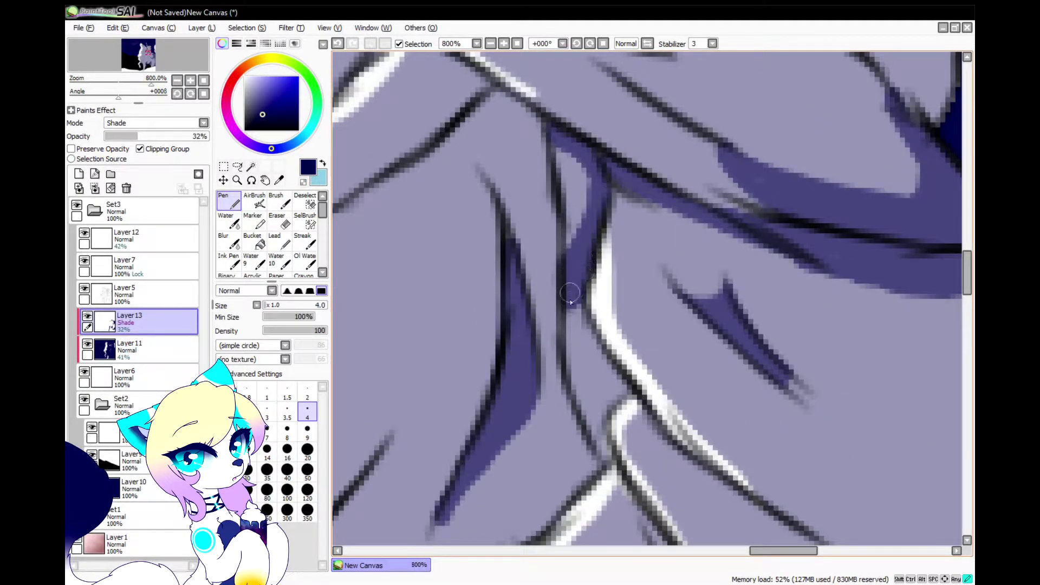
{"action": "left_click_drag", "start_coordinate": [570, 302], "coordinate": [616, 390]}
{"action": "left_click_drag", "start_coordinate": [598, 459], "coordinate": [603, 450]}
{"action": "scroll", "coordinate": [589, 386], "scroll_direction": "down", "scroll_amount": 4}
{"action": "scroll", "coordinate": [550, 472], "scroll_direction": "up", "scroll_amount": 4}
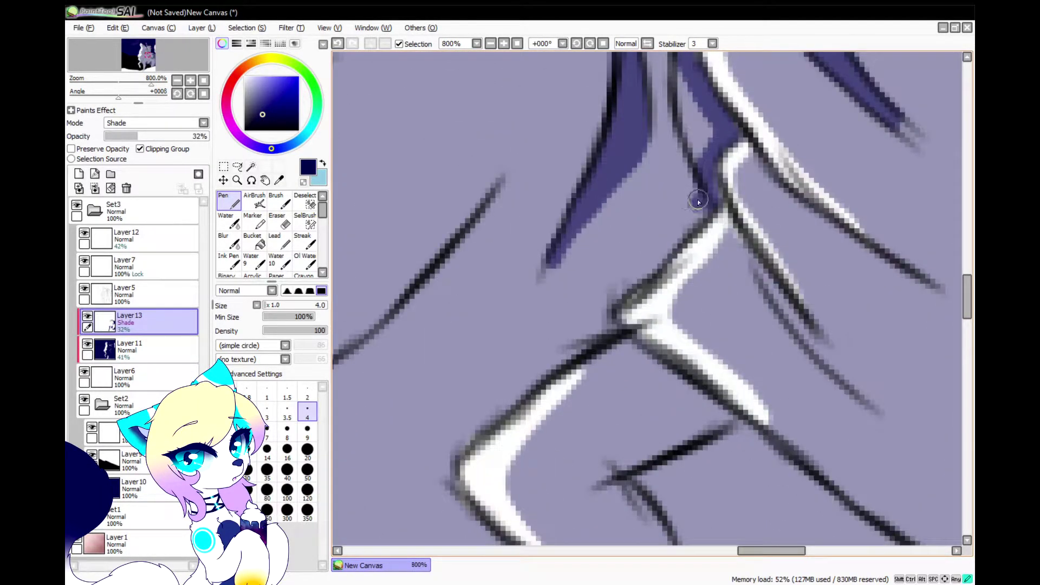
{"action": "left_click_drag", "start_coordinate": [698, 202], "coordinate": [691, 195]}
Shade the shadowed edges of the rider's bent leg around the knee and calf with the size 4 Pen.
{"action": "scroll", "coordinate": [614, 308], "scroll_direction": "up", "scroll_amount": 1}
{"action": "mouse_move", "coordinate": [575, 343]}
{"action": "left_mouse_down"}
{"action": "mouse_move", "coordinate": [698, 294]}
{"action": "mouse_move", "coordinate": [692, 234]}
{"action": "mouse_move", "coordinate": [668, 296]}
{"action": "left_mouse_up"}
{"action": "mouse_move", "coordinate": [605, 361]}
{"action": "left_mouse_down"}
{"action": "mouse_move", "coordinate": [668, 450]}
{"action": "mouse_move", "coordinate": [672, 487]}
{"action": "left_mouse_up"}
{"action": "scroll", "coordinate": [520, 235], "scroll_direction": "down", "scroll_amount": 4}
{"action": "scroll", "coordinate": [596, 395], "scroll_direction": "up", "scroll_amount": 4}
{"action": "mouse_move", "coordinate": [591, 307]}
{"action": "left_mouse_down"}
{"action": "mouse_move", "coordinate": [641, 393]}
{"action": "mouse_move", "coordinate": [712, 481]}
{"action": "left_mouse_up"}
Paint a shadow along the back edge of the rider's foot down toward its tip.
{"action": "scroll", "coordinate": [699, 466], "scroll_direction": "down", "scroll_amount": 3}
{"action": "scroll", "coordinate": [638, 397], "scroll_direction": "up", "scroll_amount": 2}
{"action": "mouse_move", "coordinate": [587, 234]}
{"action": "left_mouse_down"}
{"action": "mouse_move", "coordinate": [633, 301]}
{"action": "mouse_move", "coordinate": [633, 438]}
{"action": "mouse_move", "coordinate": [687, 371]}
{"action": "left_mouse_up"}
{"action": "scroll", "coordinate": [656, 352], "scroll_direction": "down", "scroll_amount": 3}
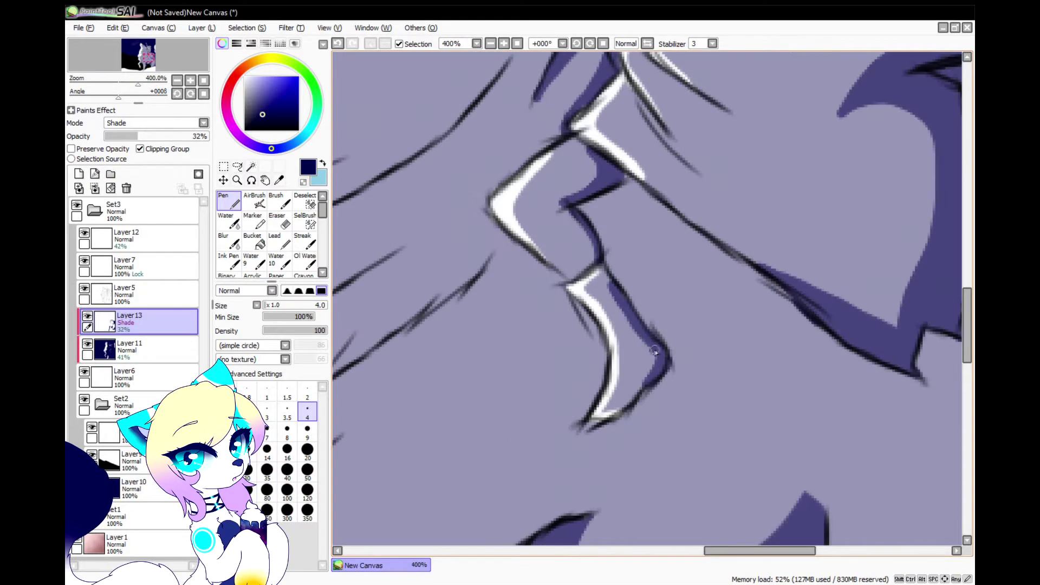
Start a deeper shadow in the fur at the top of the wolf's raised front leg with the size 9 Pen.
{"action": "scroll", "coordinate": [655, 351], "scroll_direction": "down", "scroll_amount": 2}
{"action": "scroll", "coordinate": [487, 287], "scroll_direction": "up", "scroll_amount": 3}
{"action": "scroll", "coordinate": [476, 284], "scroll_direction": "down", "scroll_amount": 2}
{"action": "left_click", "coordinate": [307, 430]}
{"action": "scroll", "coordinate": [412, 363], "scroll_direction": "up", "scroll_amount": 3}
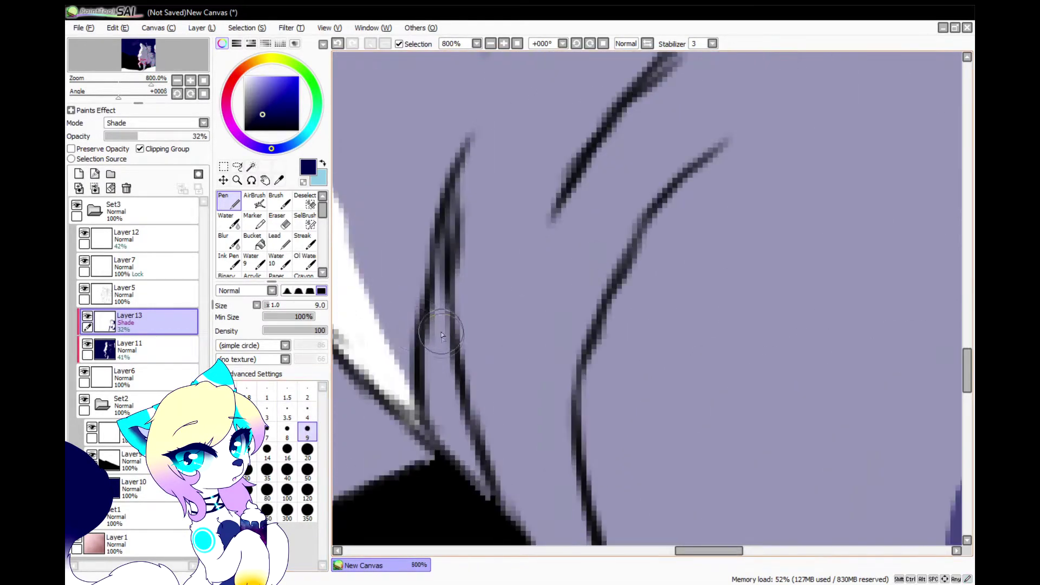
{"action": "left_click_drag", "start_coordinate": [494, 154], "coordinate": [524, 567]}
{"action": "mouse_move", "coordinate": [453, 206]}
{"action": "left_mouse_down"}
{"action": "mouse_move", "coordinate": [497, 496]}
{"action": "mouse_move", "coordinate": [452, 301]}
{"action": "mouse_move", "coordinate": [462, 462]}
{"action": "mouse_move", "coordinate": [443, 345]}
{"action": "left_mouse_up"}
Extend the front-leg fur shadow upward into two tufts along the fur lines and fill the gaps between them.
{"action": "scroll", "coordinate": [486, 418], "scroll_direction": "down", "scroll_amount": 2}
{"action": "scroll", "coordinate": [607, 230], "scroll_direction": "up", "scroll_amount": 2}
{"action": "mouse_move", "coordinate": [570, 308]}
{"action": "left_mouse_down"}
{"action": "mouse_move", "coordinate": [699, 134]}
{"action": "mouse_move", "coordinate": [472, 370]}
{"action": "mouse_move", "coordinate": [401, 503]}
{"action": "left_mouse_up"}
{"action": "mouse_move", "coordinate": [385, 326]}
{"action": "left_mouse_down"}
{"action": "mouse_move", "coordinate": [484, 124]}
{"action": "mouse_move", "coordinate": [479, 234]}
{"action": "mouse_move", "coordinate": [487, 109]}
{"action": "left_mouse_up"}
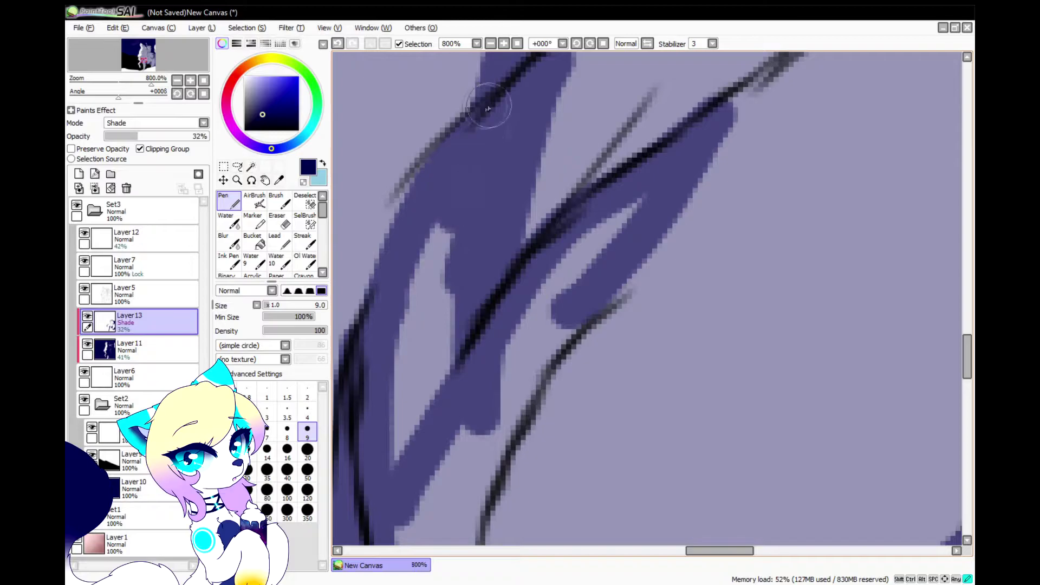
{"action": "left_click_drag", "start_coordinate": [433, 189], "coordinate": [437, 322]}
{"action": "left_click_drag", "start_coordinate": [623, 256], "coordinate": [561, 272]}
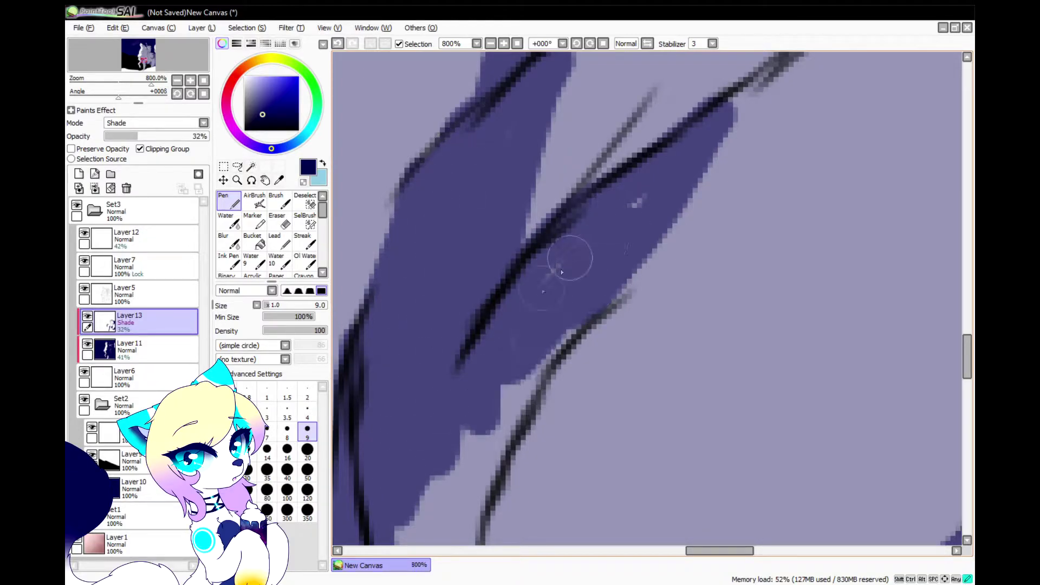
{"action": "scroll", "coordinate": [532, 340], "scroll_direction": "down", "scroll_amount": 1}
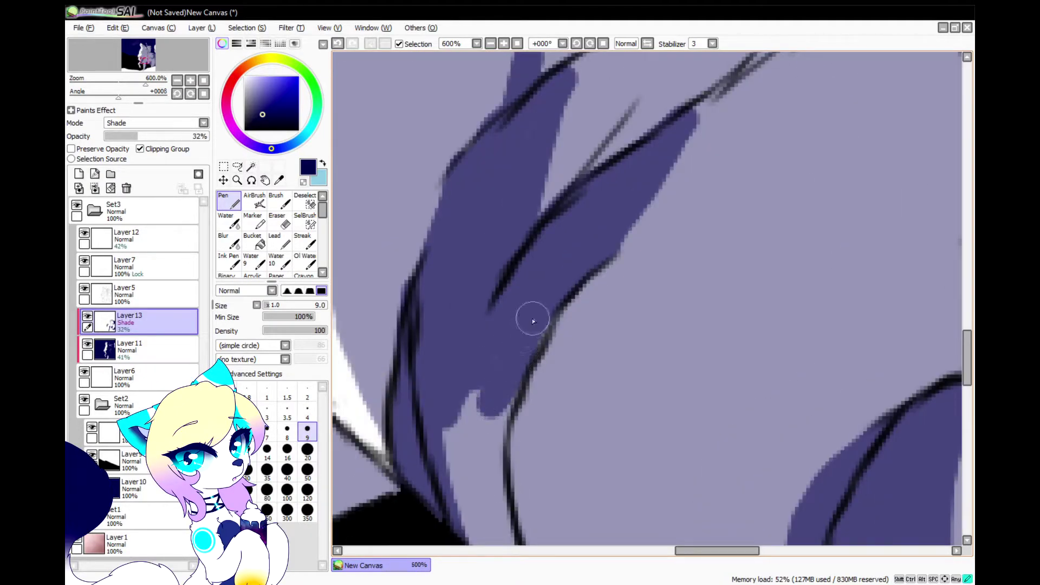
Fill the remaining lower part of the front-leg fur shadow up to the neighbouring fur line.
{"action": "left_click_drag", "start_coordinate": [506, 383], "coordinate": [472, 447]}
{"action": "scroll", "coordinate": [487, 359], "scroll_direction": "down", "scroll_amount": 2}
{"action": "scroll", "coordinate": [487, 358], "scroll_direction": "up", "scroll_amount": 2}
{"action": "mouse_move", "coordinate": [477, 398]}
{"action": "left_mouse_down"}
{"action": "mouse_move", "coordinate": [511, 509]}
{"action": "mouse_move", "coordinate": [479, 392]}
{"action": "left_mouse_up"}
{"action": "scroll", "coordinate": [471, 442], "scroll_direction": "down", "scroll_amount": 2}
{"action": "scroll", "coordinate": [478, 501], "scroll_direction": "up", "scroll_amount": 2}
{"action": "scroll", "coordinate": [478, 392], "scroll_direction": "down", "scroll_amount": 3}
{"action": "scroll", "coordinate": [523, 197], "scroll_direction": "up", "scroll_amount": 4}
Trim the upper tips and outer edge of the two fur shadows into points with the size 9 Eraser, redoing two strokes.
{"action": "left_click", "coordinate": [279, 239]}
{"action": "left_click", "coordinate": [279, 222]}
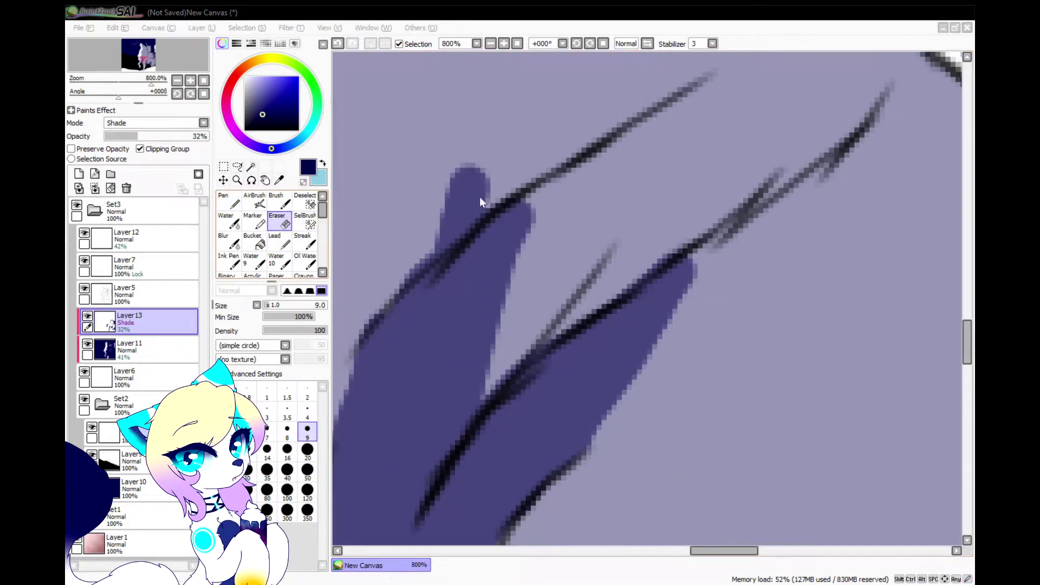
{"action": "mouse_move", "coordinate": [541, 292]}
{"action": "left_mouse_down"}
{"action": "mouse_move", "coordinate": [547, 174]}
{"action": "mouse_move", "coordinate": [371, 310]}
{"action": "mouse_move", "coordinate": [437, 225]}
{"action": "left_mouse_up"}
{"action": "key", "text": "ctrl+z"}
{"action": "left_click_drag", "start_coordinate": [354, 317], "coordinate": [458, 195]}
{"action": "left_click_drag", "start_coordinate": [716, 243], "coordinate": [579, 454]}
{"action": "key", "text": "ctrl+z"}
{"action": "mouse_move", "coordinate": [587, 294]}
{"action": "left_mouse_down"}
{"action": "mouse_move", "coordinate": [724, 215]}
{"action": "mouse_move", "coordinate": [614, 454]}
{"action": "left_mouse_up"}
{"action": "scroll", "coordinate": [657, 323], "scroll_direction": "down", "scroll_amount": 3}
{"action": "scroll", "coordinate": [569, 404], "scroll_direction": "up", "scroll_amount": 2}
{"action": "key", "text": "n"}
{"action": "scroll", "coordinate": [626, 279], "scroll_direction": "up", "scroll_amount": 2}
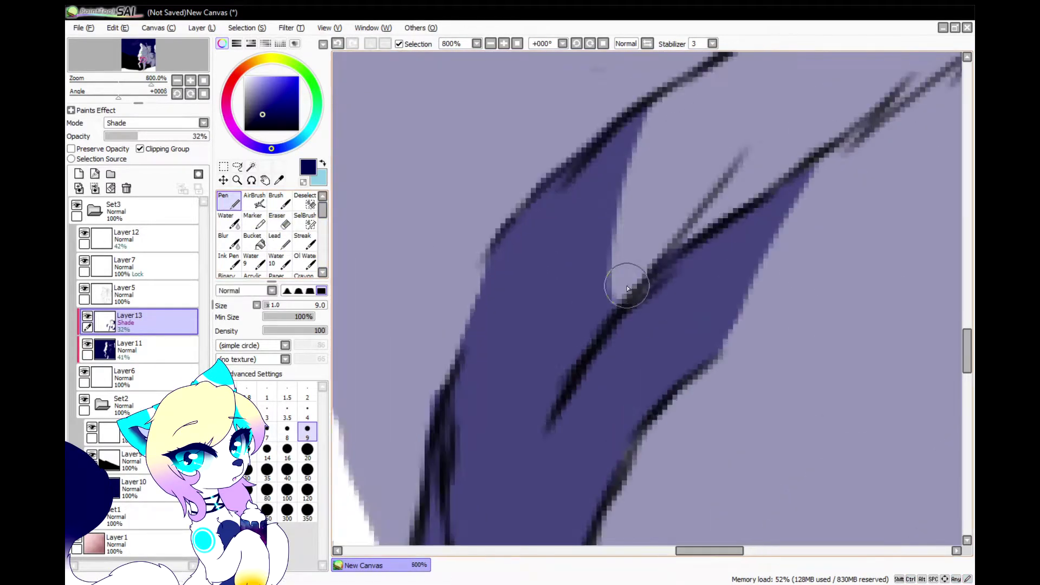
{"action": "scroll", "coordinate": [476, 255], "scroll_direction": "down", "scroll_amount": 1}
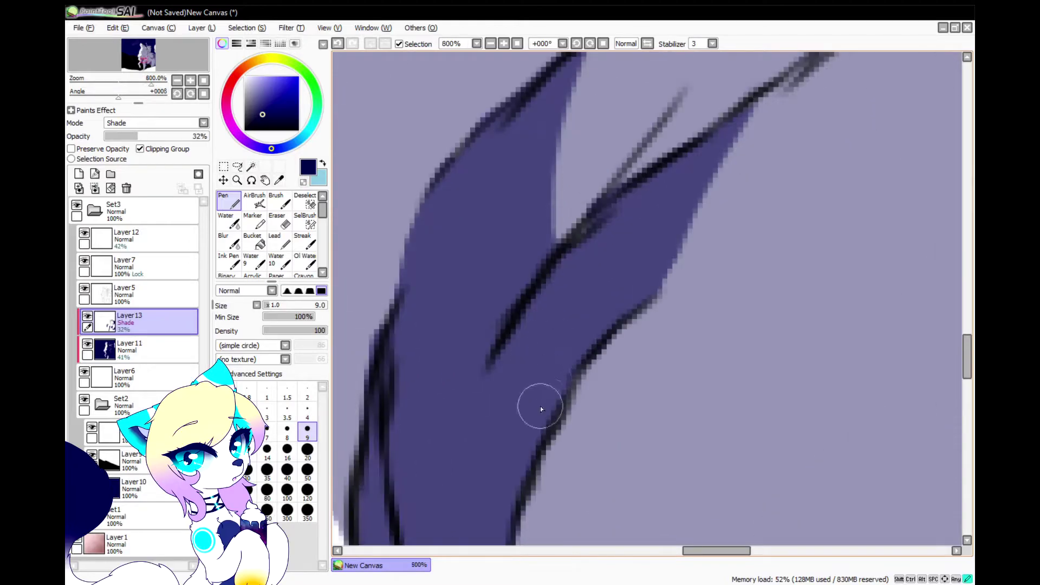
{"action": "key", "text": "e"}
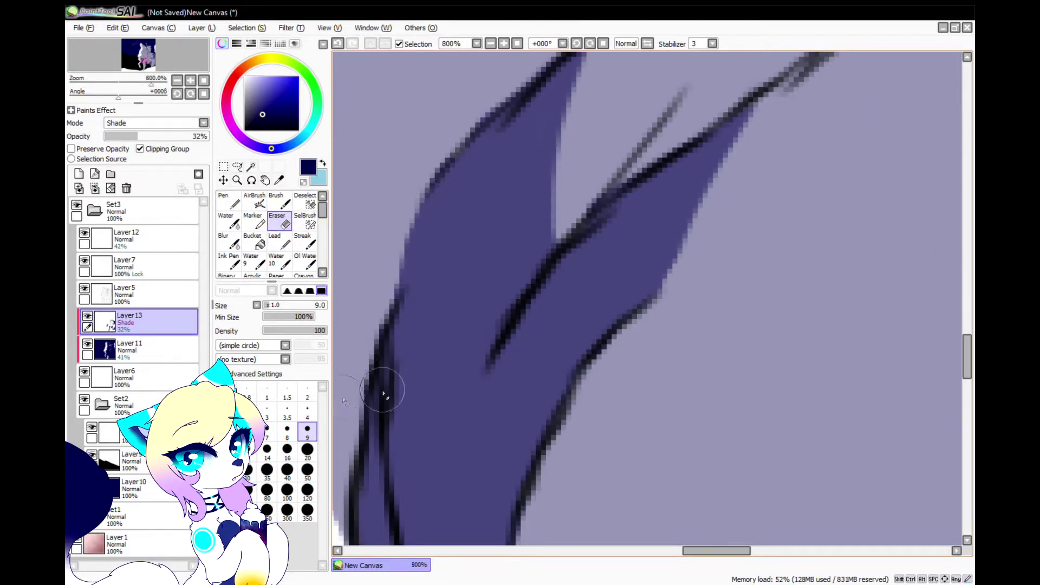
{"action": "scroll", "coordinate": [383, 390], "scroll_direction": "down", "scroll_amount": 4}
{"action": "key", "text": "n"}
Shade beneath the pointed fur tufts on the wolf's chest with the size 2 Pen.
{"action": "scroll", "coordinate": [454, 186], "scroll_direction": "down", "scroll_amount": 3}
{"action": "scroll", "coordinate": [571, 100], "scroll_direction": "up", "scroll_amount": 5}
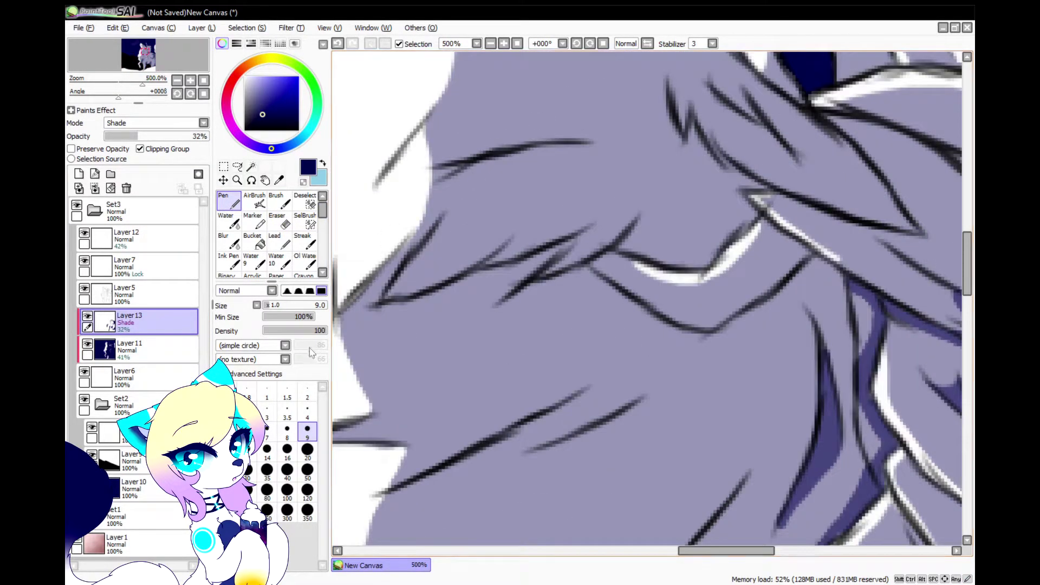
{"action": "left_click", "coordinate": [307, 391]}
{"action": "scroll", "coordinate": [418, 296], "scroll_direction": "up", "scroll_amount": 4}
{"action": "mouse_move", "coordinate": [350, 333]}
{"action": "left_mouse_down"}
{"action": "mouse_move", "coordinate": [580, 244]}
{"action": "mouse_move", "coordinate": [353, 330]}
{"action": "left_mouse_up"}
{"action": "mouse_move", "coordinate": [601, 234]}
{"action": "left_mouse_down"}
{"action": "mouse_move", "coordinate": [758, 182]}
{"action": "mouse_move", "coordinate": [645, 312]}
{"action": "mouse_move", "coordinate": [813, 254]}
{"action": "mouse_move", "coordinate": [824, 230]}
{"action": "mouse_move", "coordinate": [786, 275]}
{"action": "left_mouse_up"}
{"action": "scroll", "coordinate": [769, 293], "scroll_direction": "down", "scroll_amount": 3}
{"action": "scroll", "coordinate": [854, 228], "scroll_direction": "up", "scroll_amount": 3}
{"action": "mouse_move", "coordinate": [873, 183]}
{"action": "left_mouse_down"}
{"action": "mouse_move", "coordinate": [837, 257]}
{"action": "mouse_move", "coordinate": [736, 306]}
{"action": "mouse_move", "coordinate": [862, 188]}
{"action": "left_mouse_up"}
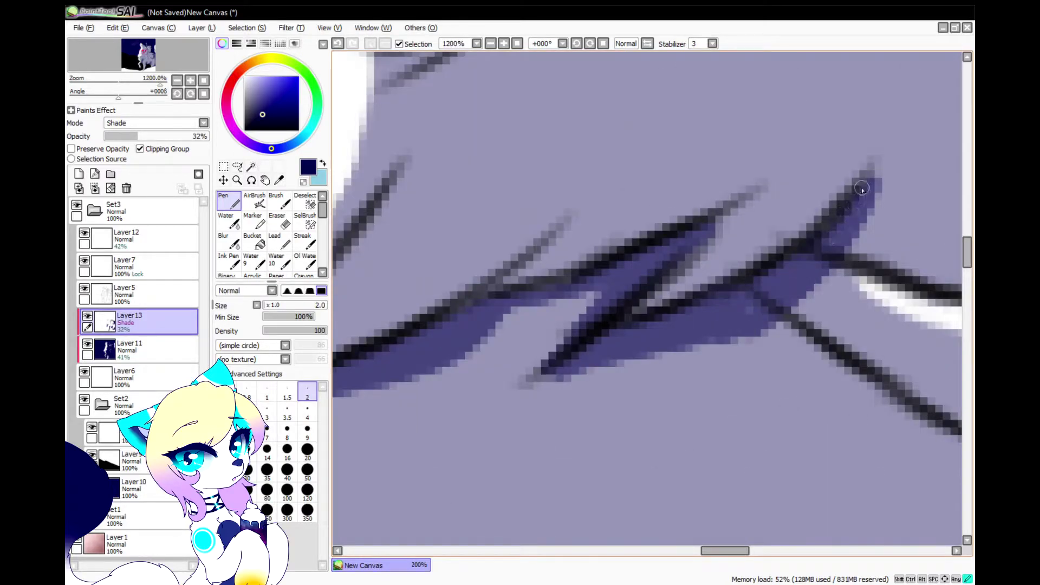
Shade along the inner lower edge of the strap across the wolf's chest with the size 2 Pen.
{"action": "scroll", "coordinate": [780, 336], "scroll_direction": "down", "scroll_amount": 4}
{"action": "scroll", "coordinate": [887, 329], "scroll_direction": "up", "scroll_amount": 4}
{"action": "left_click_drag", "start_coordinate": [784, 274], "coordinate": [764, 358]}
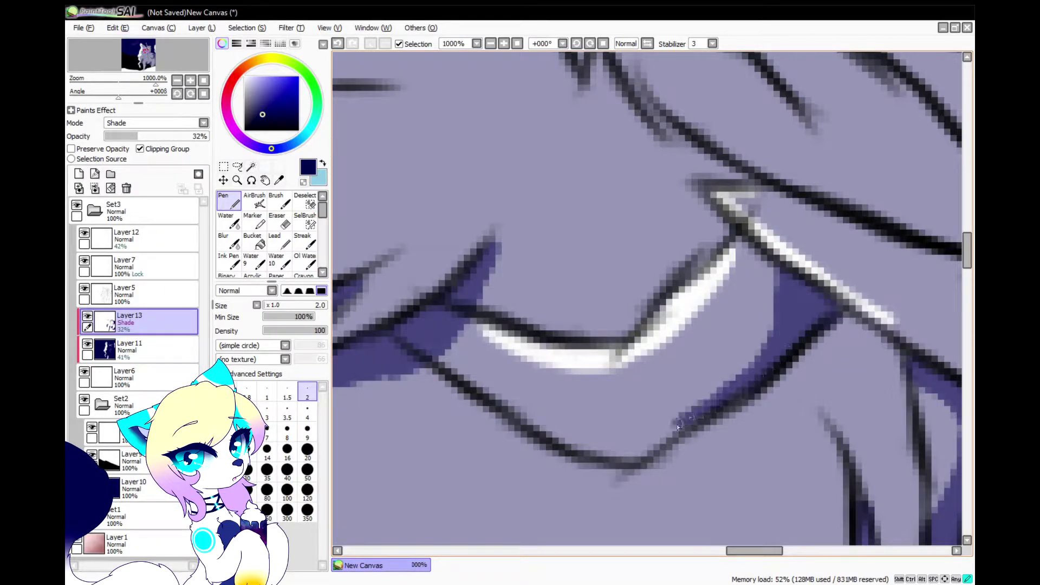
{"action": "left_click_drag", "start_coordinate": [662, 437], "coordinate": [486, 397]}
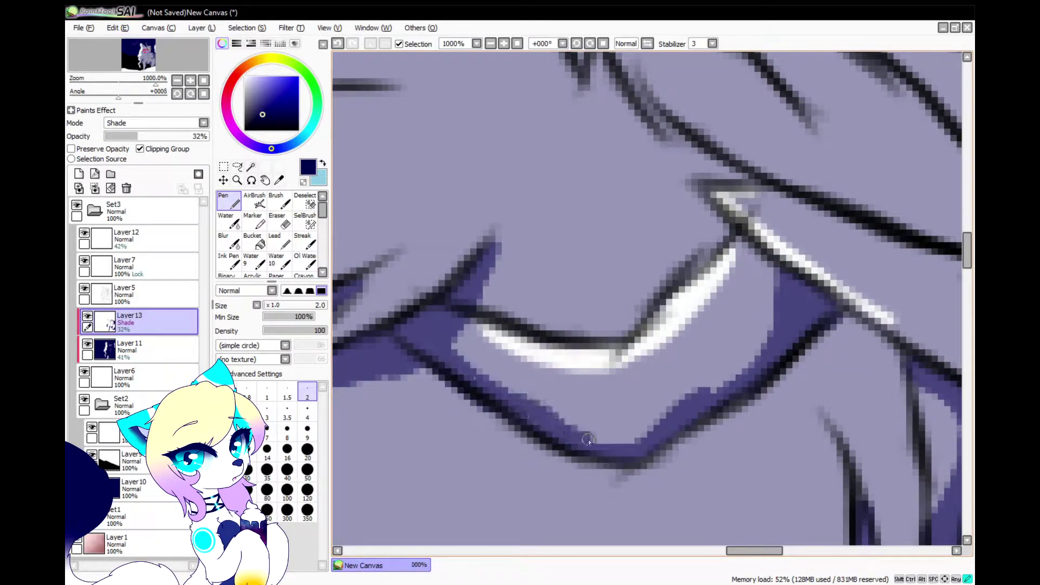
Cast a shadow beneath the chest strap with the size 9 Pen and continue it into the adjoining folds at size 4.
{"action": "left_click", "coordinate": [307, 431]}
{"action": "mouse_move", "coordinate": [398, 350]}
{"action": "left_mouse_down"}
{"action": "mouse_move", "coordinate": [669, 471]}
{"action": "mouse_move", "coordinate": [848, 335]}
{"action": "mouse_move", "coordinate": [842, 360]}
{"action": "mouse_move", "coordinate": [884, 369]}
{"action": "left_mouse_up"}
{"action": "scroll", "coordinate": [782, 363], "scroll_direction": "down", "scroll_amount": 4}
{"action": "left_click", "coordinate": [307, 411]}
{"action": "scroll", "coordinate": [659, 377], "scroll_direction": "up", "scroll_amount": 6}
{"action": "mouse_move", "coordinate": [709, 410]}
{"action": "left_mouse_down"}
{"action": "mouse_move", "coordinate": [727, 457]}
{"action": "mouse_move", "coordinate": [738, 379]}
{"action": "left_mouse_up"}
{"action": "left_click_drag", "start_coordinate": [817, 389], "coordinate": [843, 461]}
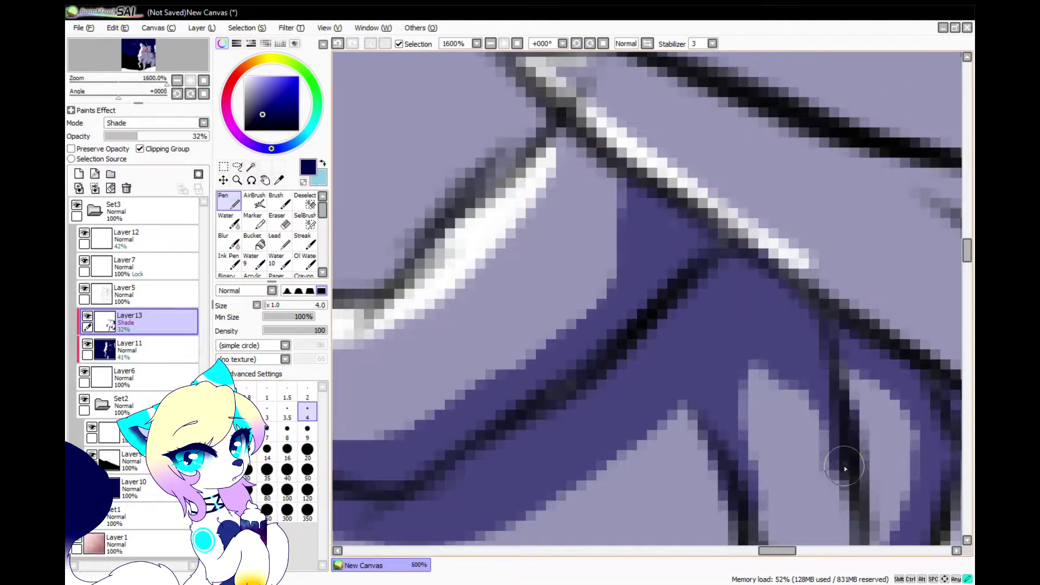
Outline and fill a shadow along the rear edge of the pointed fold below the wolf's neck with the size 4 Pen.
{"action": "scroll", "coordinate": [845, 464], "scroll_direction": "down", "scroll_amount": 4}
{"action": "scroll", "coordinate": [758, 325], "scroll_direction": "up", "scroll_amount": 3}
{"action": "mouse_move", "coordinate": [653, 239]}
{"action": "left_mouse_down"}
{"action": "mouse_move", "coordinate": [832, 458]}
{"action": "mouse_move", "coordinate": [913, 490]}
{"action": "mouse_move", "coordinate": [745, 324]}
{"action": "left_mouse_up"}
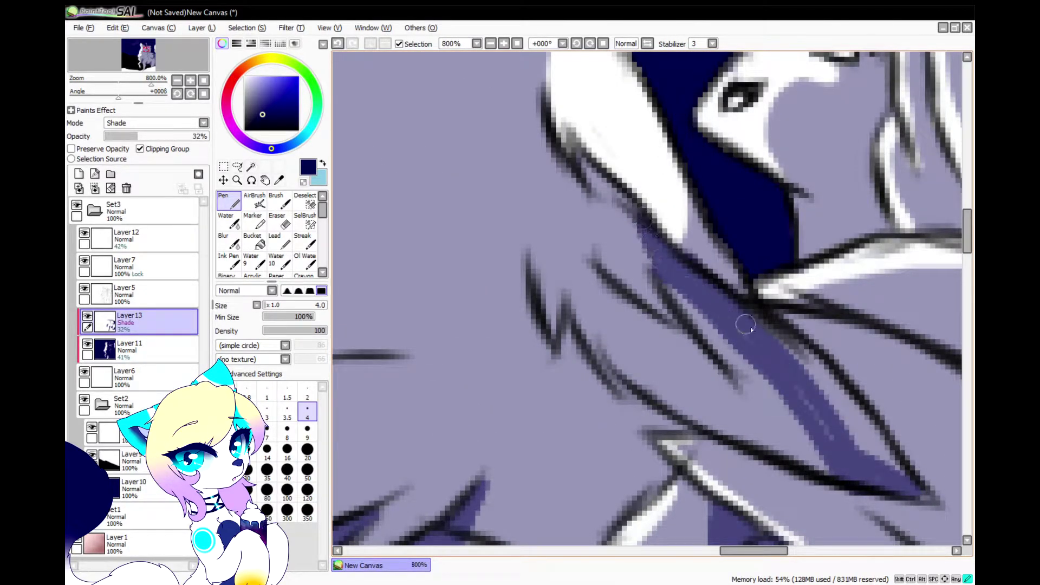
{"action": "left_click_drag", "start_coordinate": [889, 454], "coordinate": [813, 358]}
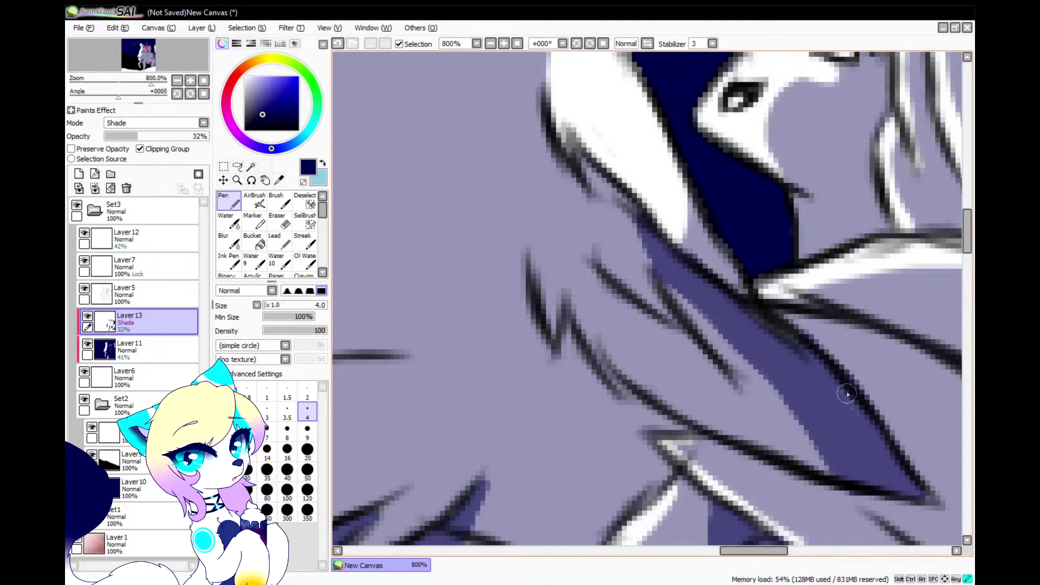
Shade the lower edge of the rider's bent arm and cast a shadow beneath it using the Pen at sizes 4 and 9.
{"action": "scroll", "coordinate": [847, 394], "scroll_direction": "down", "scroll_amount": 3}
{"action": "scroll", "coordinate": [751, 325], "scroll_direction": "up", "scroll_amount": 3}
{"action": "left_click_drag", "start_coordinate": [637, 274], "coordinate": [888, 305]}
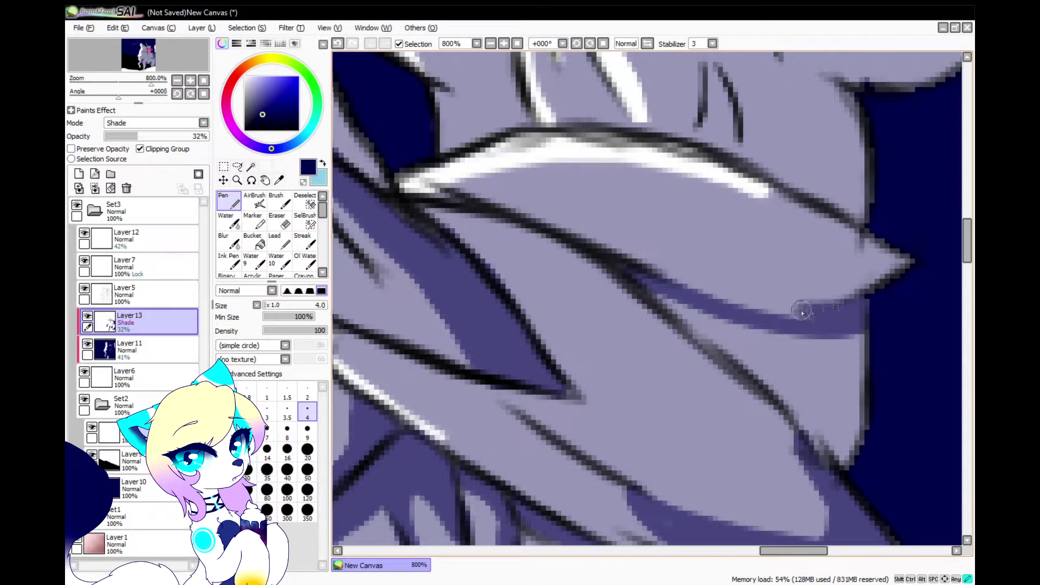
{"action": "mouse_move", "coordinate": [881, 250]}
{"action": "left_mouse_down"}
{"action": "mouse_move", "coordinate": [869, 279]}
{"action": "mouse_move", "coordinate": [751, 307]}
{"action": "left_mouse_up"}
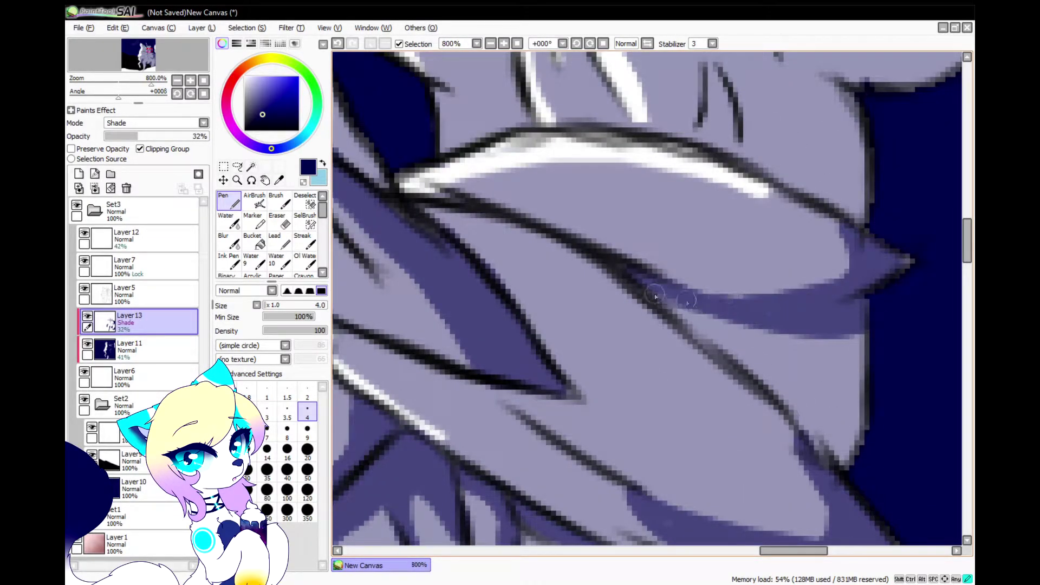
{"action": "left_click_drag", "start_coordinate": [655, 297], "coordinate": [844, 475]}
{"action": "left_click", "coordinate": [307, 450]}
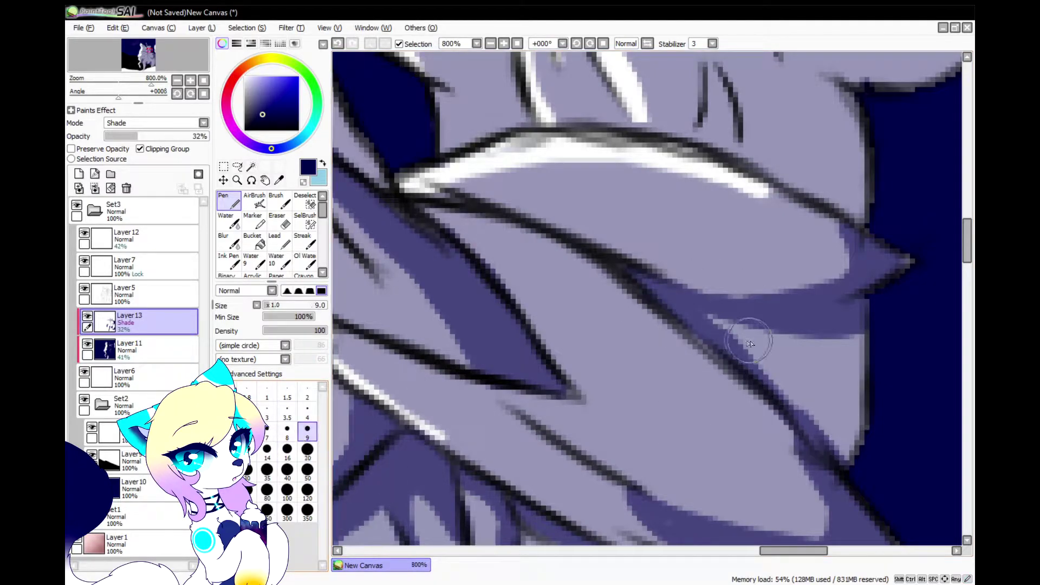
{"action": "mouse_move", "coordinate": [750, 344]}
{"action": "left_mouse_down"}
{"action": "mouse_move", "coordinate": [724, 325]}
{"action": "mouse_move", "coordinate": [827, 382]}
{"action": "left_mouse_up"}
{"action": "left_click_drag", "start_coordinate": [859, 348], "coordinate": [853, 257]}
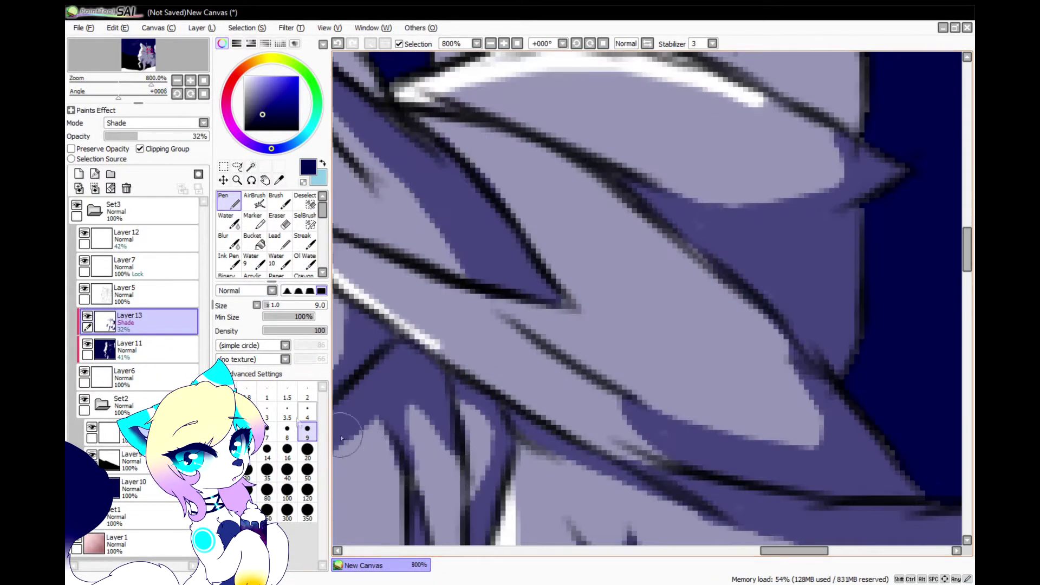
Shade the back of the rider's hair, including the underside of the curled lock, with the size 4 Pen.
{"action": "left_click", "coordinate": [307, 413]}
{"action": "scroll", "coordinate": [656, 428], "scroll_direction": "down", "scroll_amount": 5}
{"action": "scroll", "coordinate": [634, 244], "scroll_direction": "up", "scroll_amount": 5}
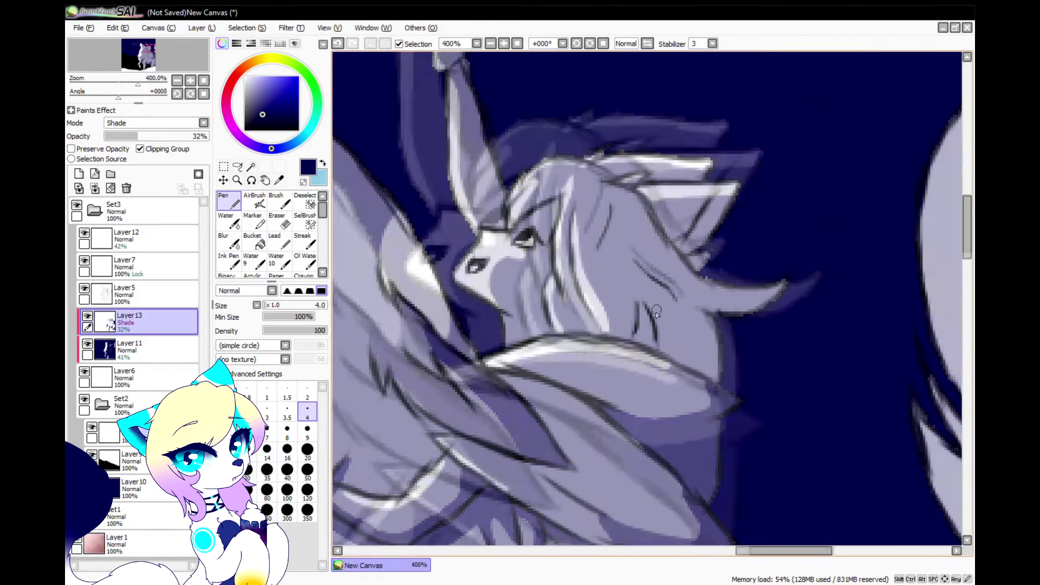
{"action": "left_click_drag", "start_coordinate": [612, 252], "coordinate": [616, 374]}
{"action": "mouse_move", "coordinate": [635, 310]}
{"action": "left_mouse_down"}
{"action": "mouse_move", "coordinate": [618, 384]}
{"action": "mouse_move", "coordinate": [769, 455]}
{"action": "mouse_move", "coordinate": [790, 429]}
{"action": "mouse_move", "coordinate": [749, 283]}
{"action": "mouse_move", "coordinate": [630, 199]}
{"action": "mouse_move", "coordinate": [736, 301]}
{"action": "mouse_move", "coordinate": [788, 441]}
{"action": "left_mouse_up"}
{"action": "scroll", "coordinate": [596, 358], "scroll_direction": "down", "scroll_amount": 5}
{"action": "scroll", "coordinate": [569, 238], "scroll_direction": "up", "scroll_amount": 5}
Shade the rear part of the rider's ear and the small tuft below it with the size 4 Pen.
{"action": "mouse_move", "coordinate": [725, 443]}
{"action": "left_mouse_down"}
{"action": "mouse_move", "coordinate": [796, 483]}
{"action": "mouse_move", "coordinate": [752, 488]}
{"action": "left_mouse_up"}
{"action": "mouse_move", "coordinate": [799, 215]}
{"action": "left_mouse_down"}
{"action": "mouse_move", "coordinate": [681, 325]}
{"action": "mouse_move", "coordinate": [741, 318]}
{"action": "left_mouse_up"}
{"action": "key", "text": "ctrl+z"}
{"action": "mouse_move", "coordinate": [783, 267]}
{"action": "left_mouse_down"}
{"action": "mouse_move", "coordinate": [675, 316]}
{"action": "mouse_move", "coordinate": [695, 296]}
{"action": "left_mouse_up"}
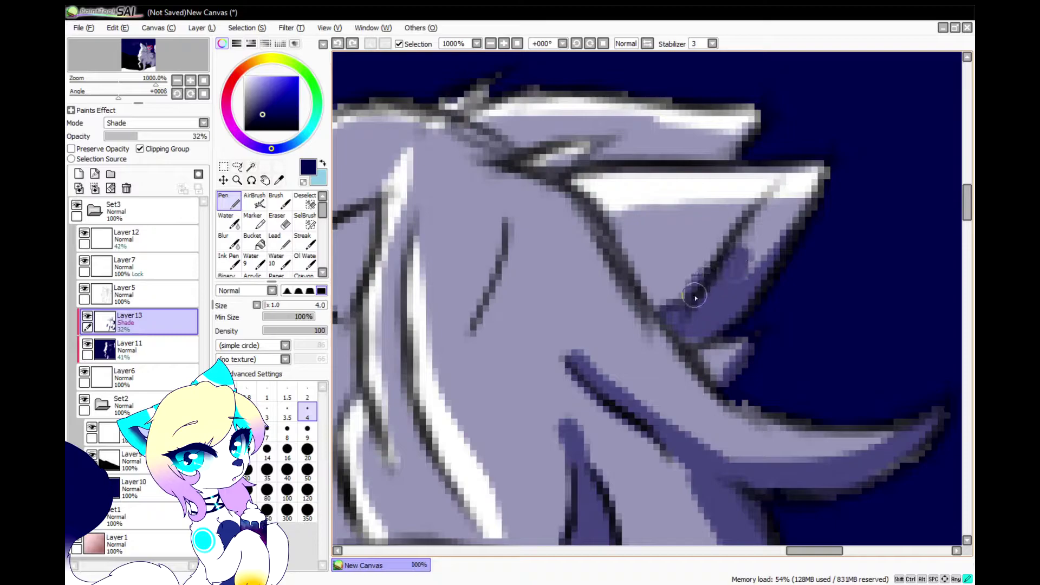
Trim the excess shadow around the rider's ear and hair with the size 9 Eraser.
{"action": "key", "text": "e"}
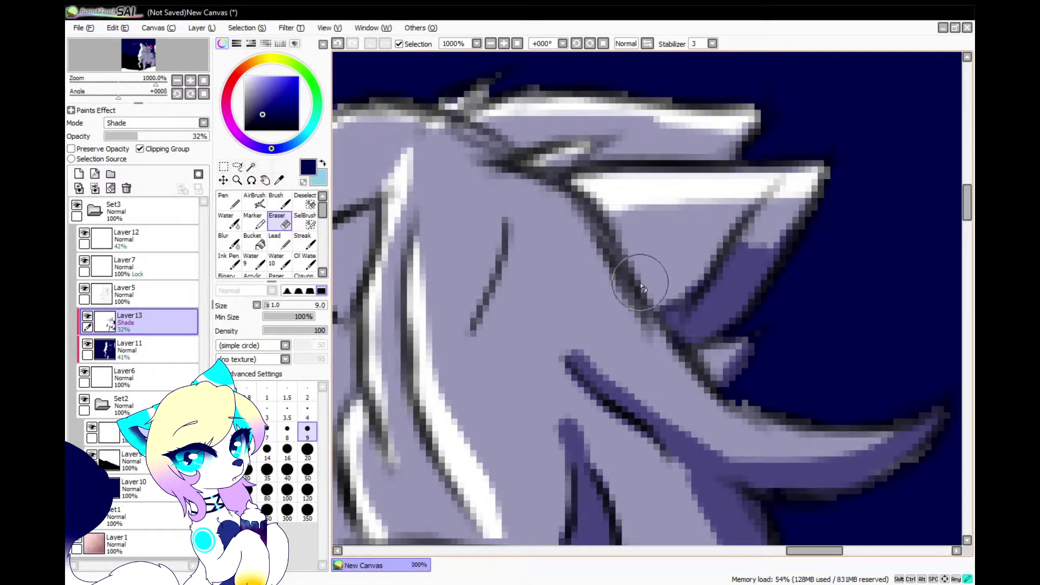
{"action": "scroll", "coordinate": [768, 323], "scroll_direction": "up", "scroll_amount": 1}
{"action": "left_click_drag", "start_coordinate": [756, 317], "coordinate": [583, 238]}
{"action": "left_click_drag", "start_coordinate": [539, 319], "coordinate": [537, 402]}
{"action": "left_click_drag", "start_coordinate": [651, 393], "coordinate": [579, 303]}
{"action": "scroll", "coordinate": [577, 306], "scroll_direction": "down", "scroll_amount": 6}
Shade along the rear edge of the rider's raised arm with the size 4 Pen.
{"action": "key", "text": "n"}
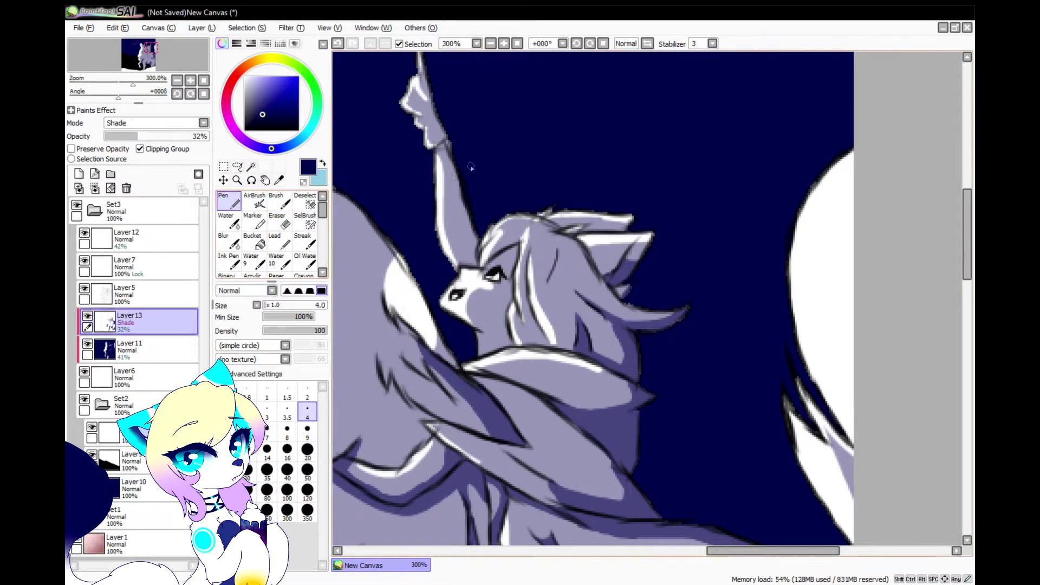
{"action": "scroll", "coordinate": [443, 190], "scroll_direction": "up", "scroll_amount": 3}
{"action": "mouse_move", "coordinate": [466, 117]}
{"action": "left_mouse_down"}
{"action": "mouse_move", "coordinate": [520, 352]}
{"action": "mouse_move", "coordinate": [516, 248]}
{"action": "left_mouse_up"}
{"action": "scroll", "coordinate": [490, 176], "scroll_direction": "down", "scroll_amount": 2}
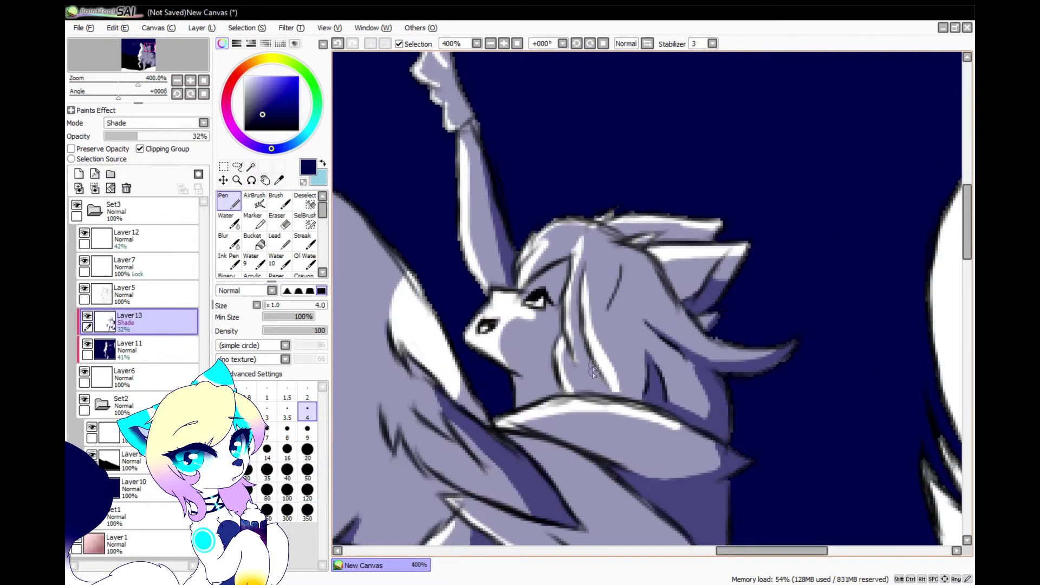
Shade the rider's neck under the jaw and the cheek edge along the front hair strands with the size 4 Pen.
{"action": "scroll", "coordinate": [566, 345], "scroll_direction": "up", "scroll_amount": 3}
{"action": "mouse_move", "coordinate": [525, 401]}
{"action": "left_mouse_down"}
{"action": "mouse_move", "coordinate": [440, 420]}
{"action": "mouse_move", "coordinate": [477, 458]}
{"action": "mouse_move", "coordinate": [420, 437]}
{"action": "left_mouse_up"}
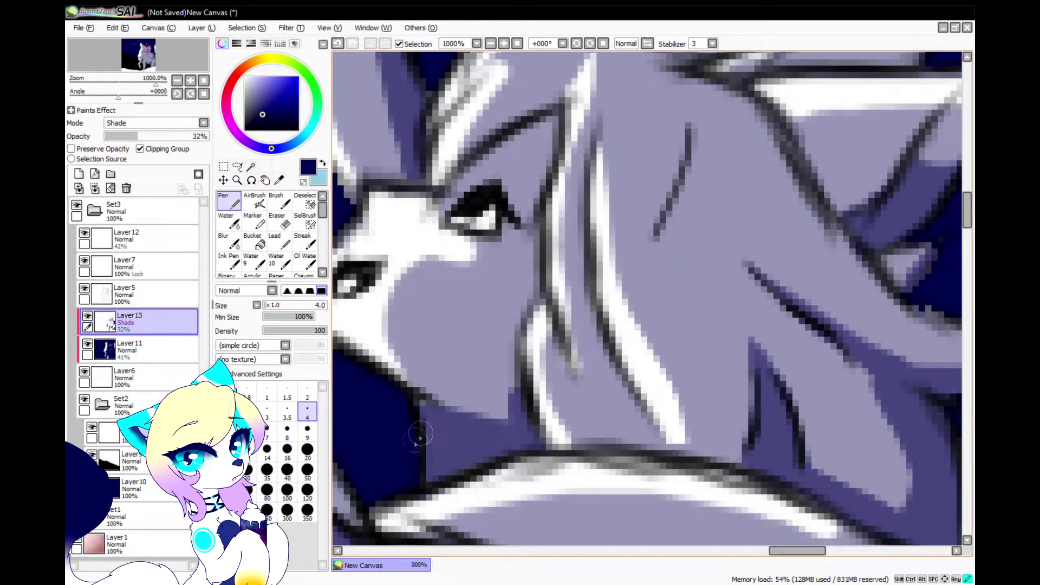
{"action": "left_click_drag", "start_coordinate": [509, 374], "coordinate": [542, 175]}
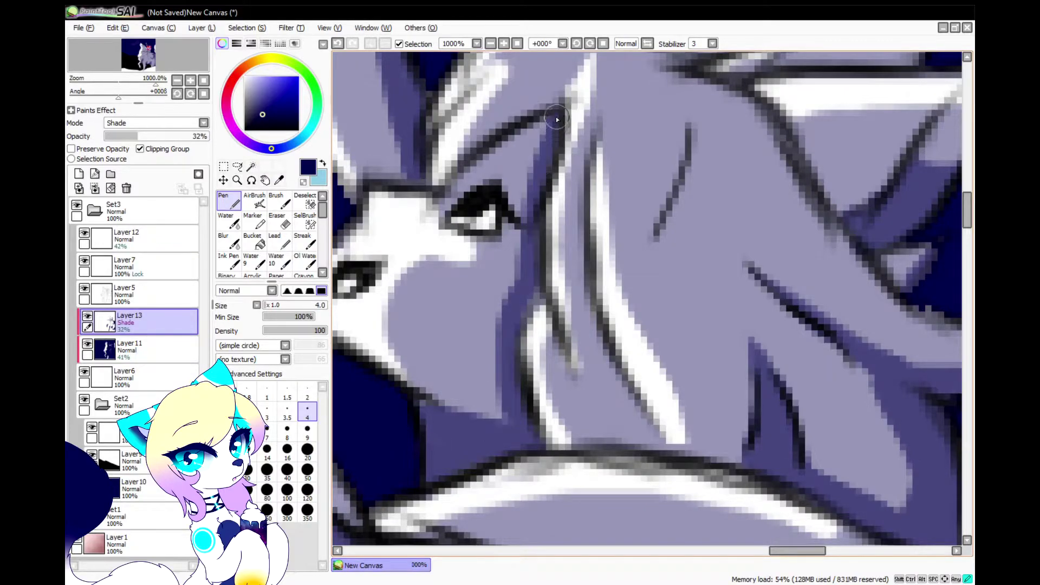
Lower the opacity of the Layer13 shadow layer to 14%.
{"action": "scroll", "coordinate": [530, 297], "scroll_direction": "down", "scroll_amount": 8}
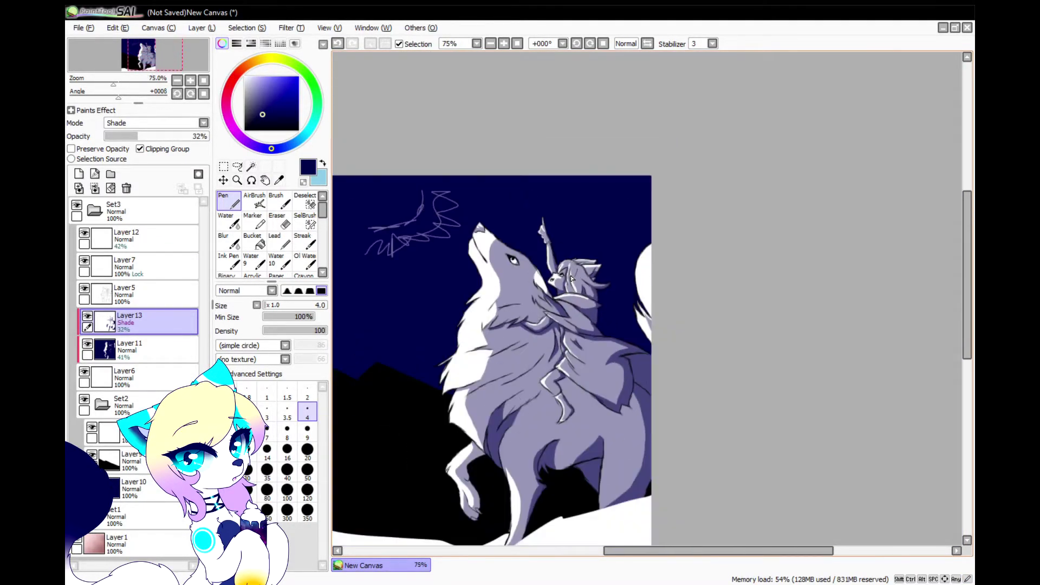
{"action": "scroll", "coordinate": [644, 307], "scroll_direction": "down", "scroll_amount": 1}
{"action": "left_click_drag", "start_coordinate": [138, 136], "coordinate": [119, 136]}
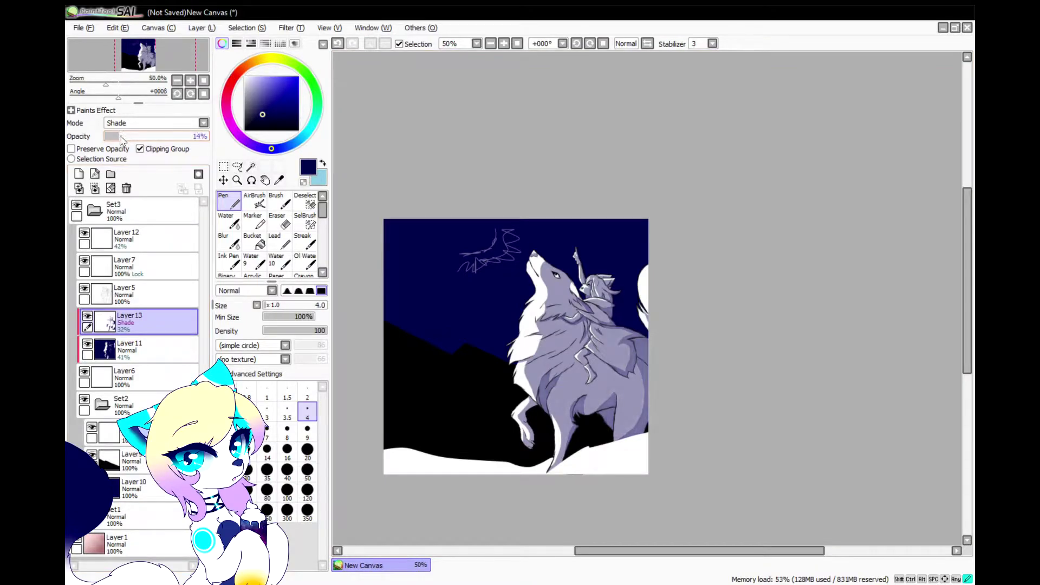
Add a clipped Shade layer at 37% opacity and airbrush soft shadows over the wolf's body, using brush sizes up to 350.
{"action": "left_click", "coordinate": [78, 173]}
{"action": "left_click", "coordinate": [255, 202]}
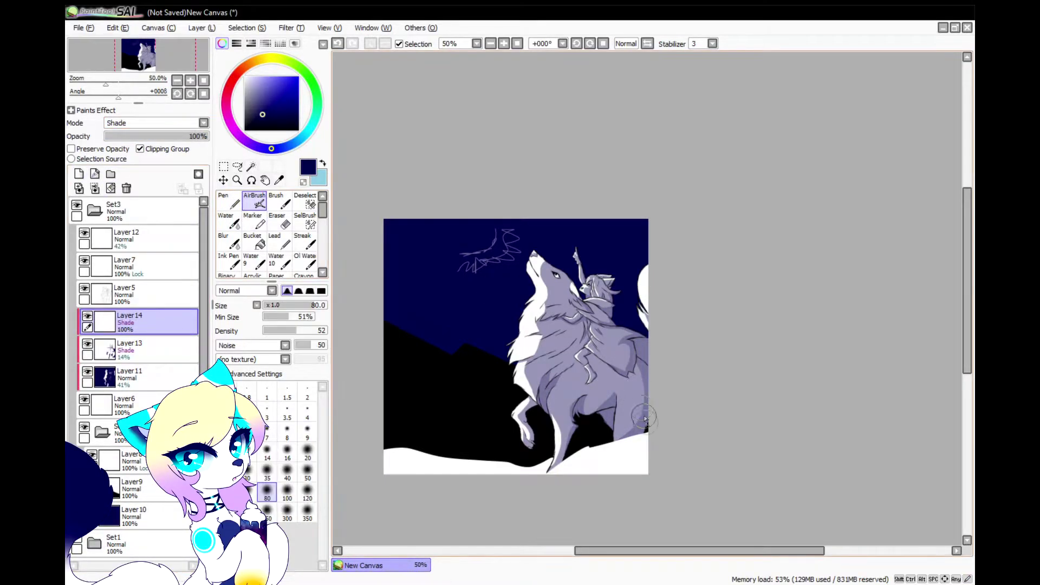
{"action": "scroll", "coordinate": [619, 388], "scroll_direction": "up", "scroll_amount": 1}
{"action": "key", "text": "ctrl+z"}
{"action": "mouse_move", "coordinate": [605, 303]}
{"action": "left_mouse_down"}
{"action": "mouse_move", "coordinate": [625, 380]}
{"action": "mouse_move", "coordinate": [620, 412]}
{"action": "mouse_move", "coordinate": [573, 270]}
{"action": "left_mouse_up"}
{"action": "mouse_move", "coordinate": [142, 135]}
{"action": "left_mouse_down"}
{"action": "mouse_move", "coordinate": [128, 135]}
{"action": "mouse_move", "coordinate": [142, 138]}
{"action": "left_mouse_up"}
{"action": "left_click_drag", "start_coordinate": [456, 163], "coordinate": [530, 265]}
{"action": "key", "text": "ctrl+z"}
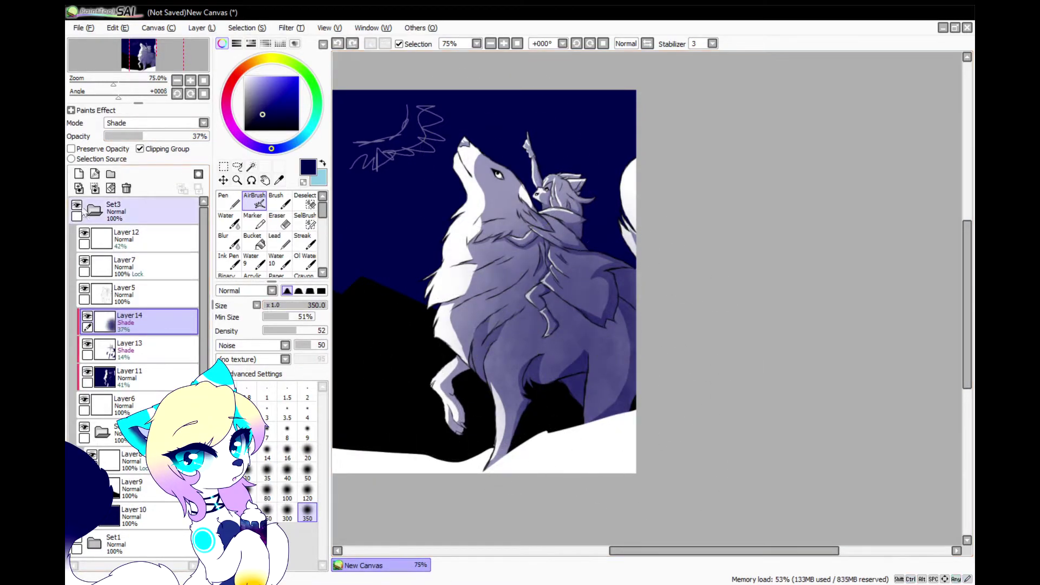
Paint the rider's iris bright cyan on Layer6 with the size 4 Pen.
{"action": "left_click", "coordinate": [132, 406]}
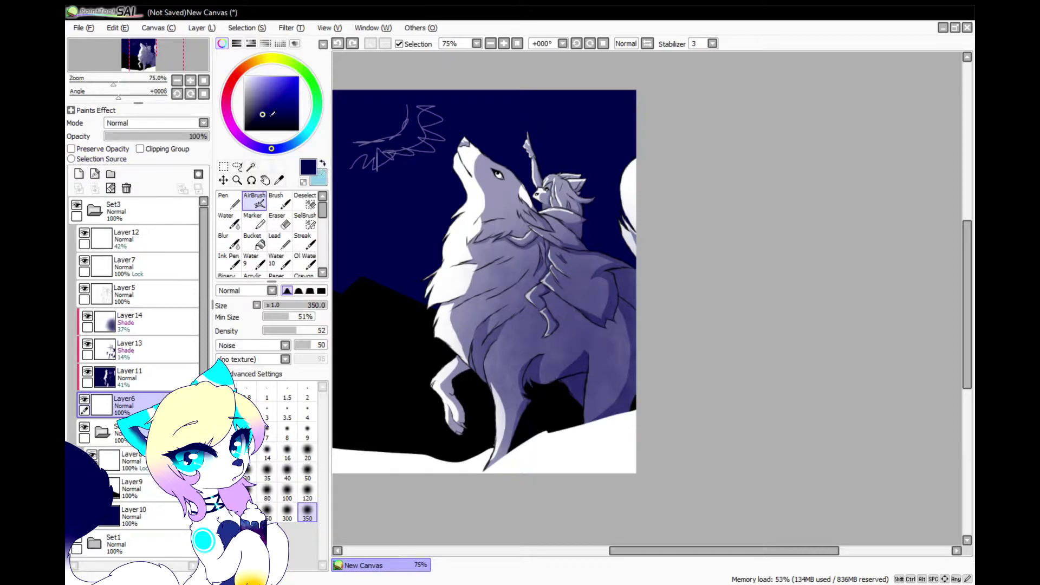
{"action": "left_click", "coordinate": [310, 129]}
{"action": "left_click", "coordinate": [299, 77]}
{"action": "left_click", "coordinate": [230, 201]}
{"action": "scroll", "coordinate": [549, 190], "scroll_direction": "up", "scroll_amount": 8}
{"action": "left_click_drag", "start_coordinate": [496, 207], "coordinate": [502, 206]}
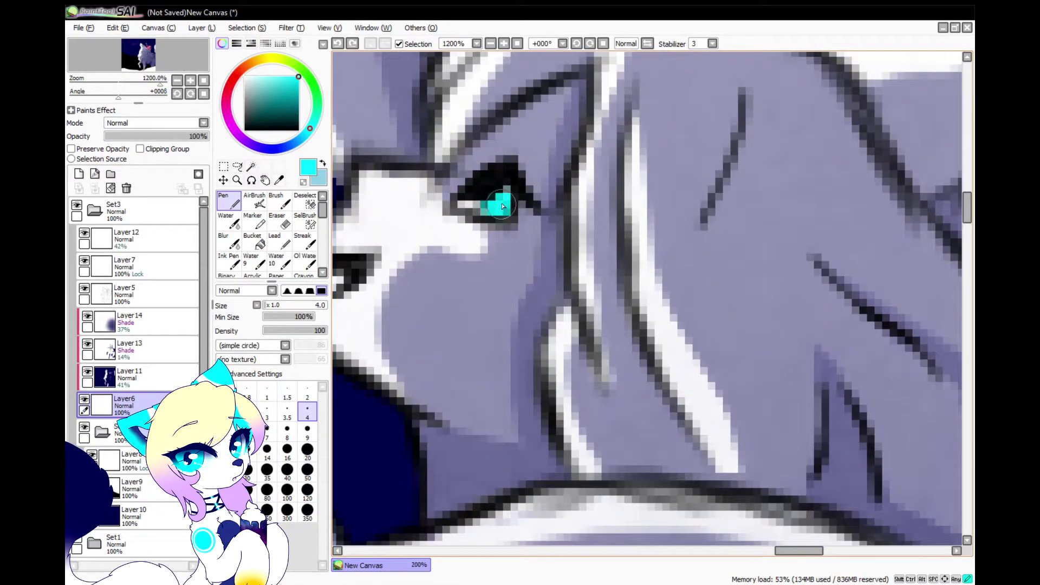
Color the wolf's eye in blue-violet on Layer6 with the size 4 Pen.
{"action": "scroll", "coordinate": [684, 284], "scroll_direction": "down", "scroll_amount": 7}
{"action": "scroll", "coordinate": [425, 205], "scroll_direction": "up", "scroll_amount": 6}
{"action": "left_click", "coordinate": [271, 149]}
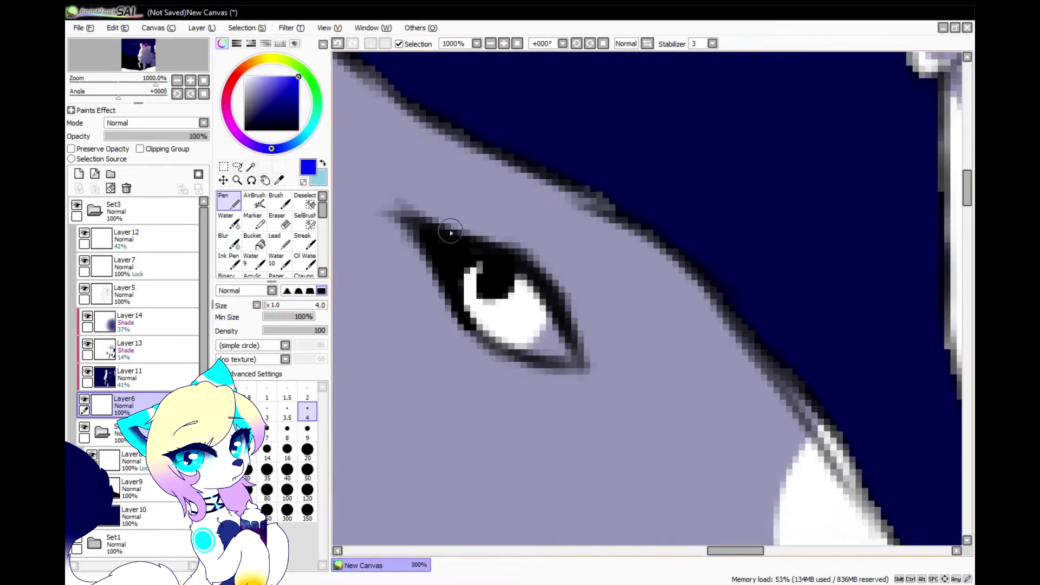
{"action": "mouse_move", "coordinate": [473, 316]}
{"action": "left_mouse_down"}
{"action": "mouse_move", "coordinate": [543, 355]}
{"action": "mouse_move", "coordinate": [529, 286]}
{"action": "mouse_move", "coordinate": [511, 293]}
{"action": "mouse_move", "coordinate": [539, 314]}
{"action": "mouse_move", "coordinate": [524, 341]}
{"action": "left_mouse_up"}
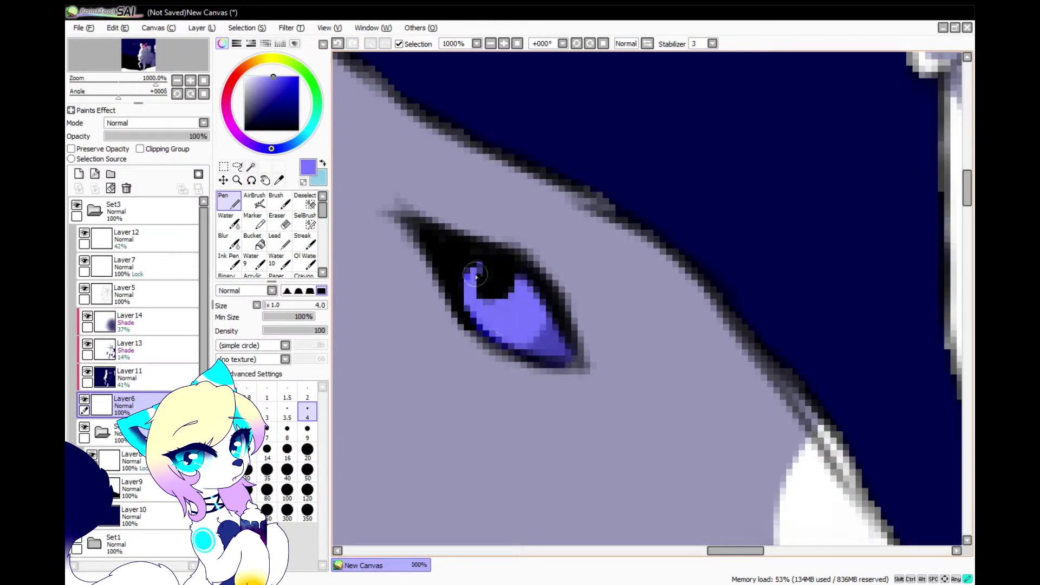
{"action": "scroll", "coordinate": [478, 319], "scroll_direction": "down", "scroll_amount": 8}
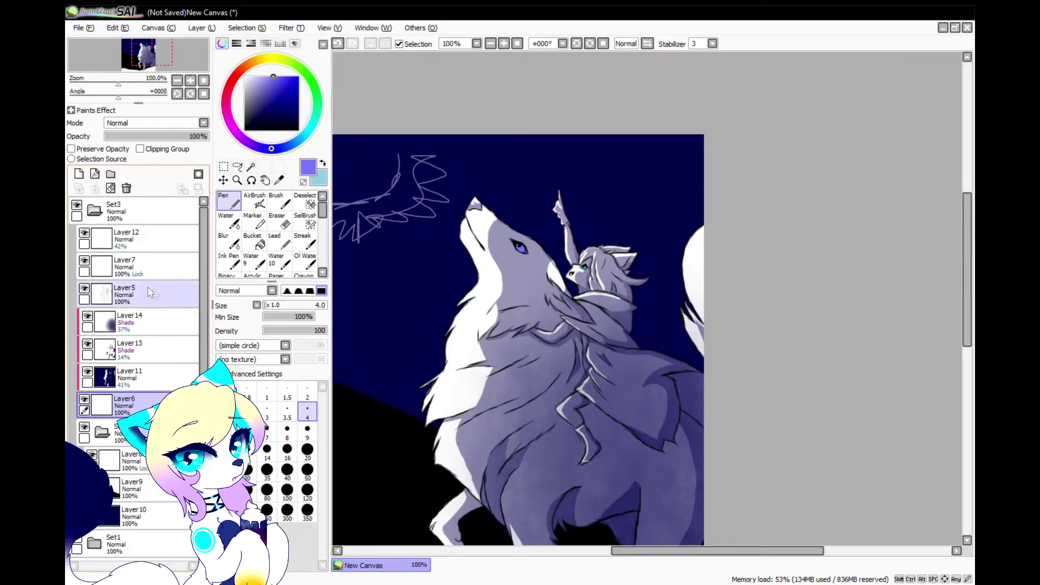
Preserve opacity on the Layer5 line art and recolor the wolf and rider outlines dark navy with the size 500 Pen.
{"action": "left_click", "coordinate": [139, 294]}
{"action": "scroll", "coordinate": [558, 233], "scroll_direction": "down", "scroll_amount": 2}
{"action": "scroll", "coordinate": [627, 401], "scroll_direction": "up", "scroll_amount": 4}
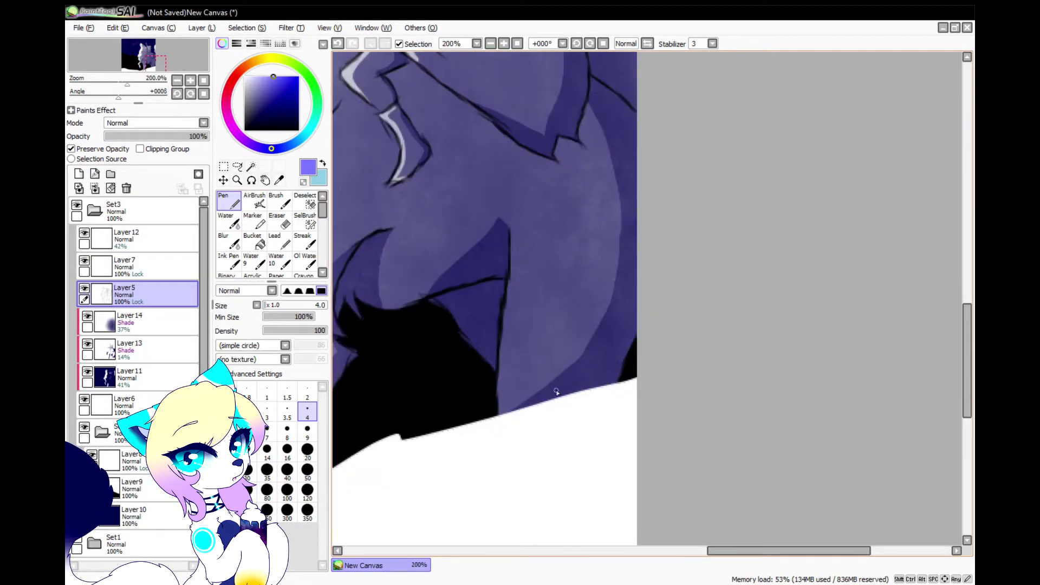
{"action": "left_click", "coordinate": [261, 115]}
{"action": "left_click_drag", "start_coordinate": [303, 305], "coordinate": [328, 305]}
{"action": "scroll", "coordinate": [630, 419], "scroll_direction": "down", "scroll_amount": 3}
{"action": "mouse_move", "coordinate": [500, 203]}
{"action": "left_mouse_down"}
{"action": "mouse_move", "coordinate": [528, 428]}
{"action": "mouse_move", "coordinate": [509, 251]}
{"action": "left_mouse_up"}
Add a normal layer above the line art and paint white highlights in the wolf's eye with the size 4 Pen.
{"action": "scroll", "coordinate": [510, 203], "scroll_direction": "up", "scroll_amount": 4}
{"action": "left_click", "coordinate": [245, 77]}
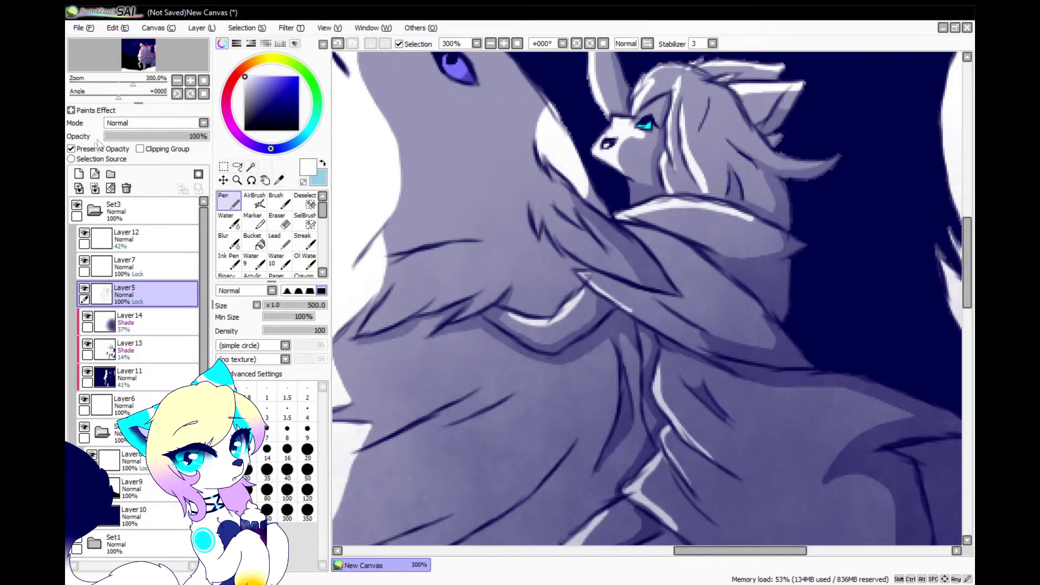
{"action": "left_click", "coordinate": [79, 174]}
{"action": "scroll", "coordinate": [344, 411], "scroll_direction": "down", "scroll_amount": 3}
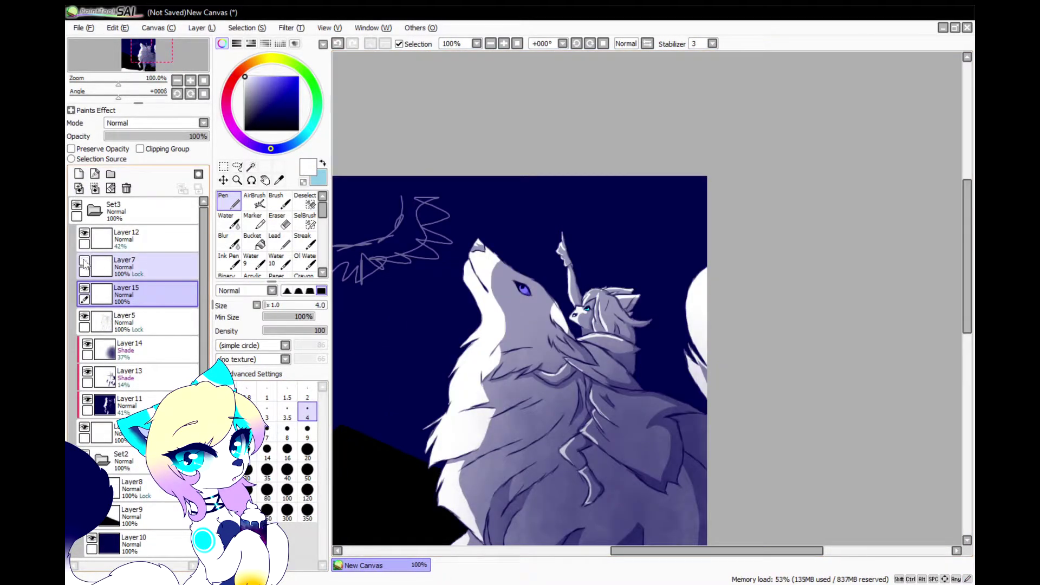
{"action": "scroll", "coordinate": [470, 279], "scroll_direction": "up", "scroll_amount": 8}
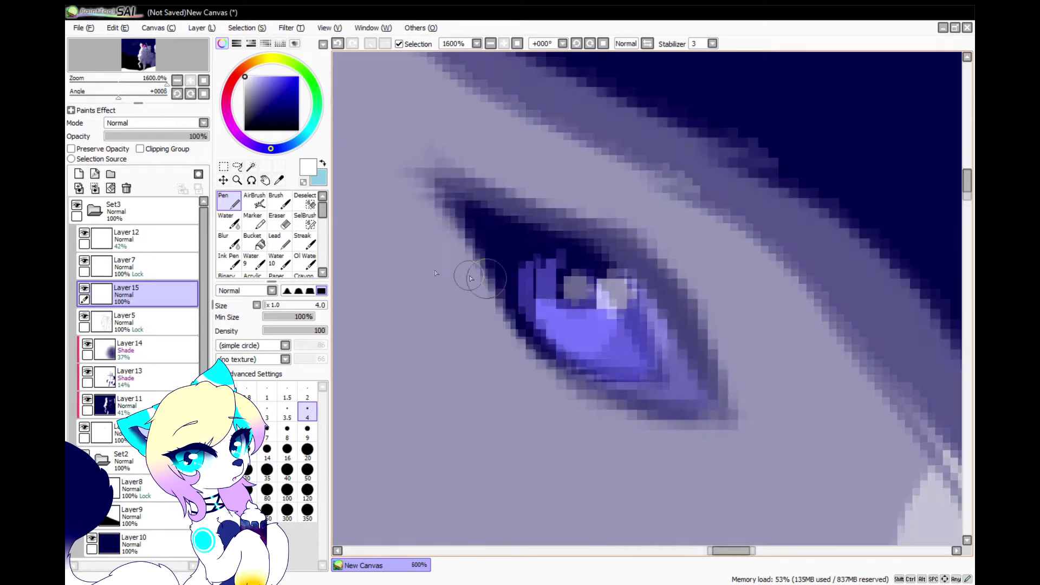
{"action": "scroll", "coordinate": [470, 278], "scroll_direction": "down", "scroll_amount": 10}
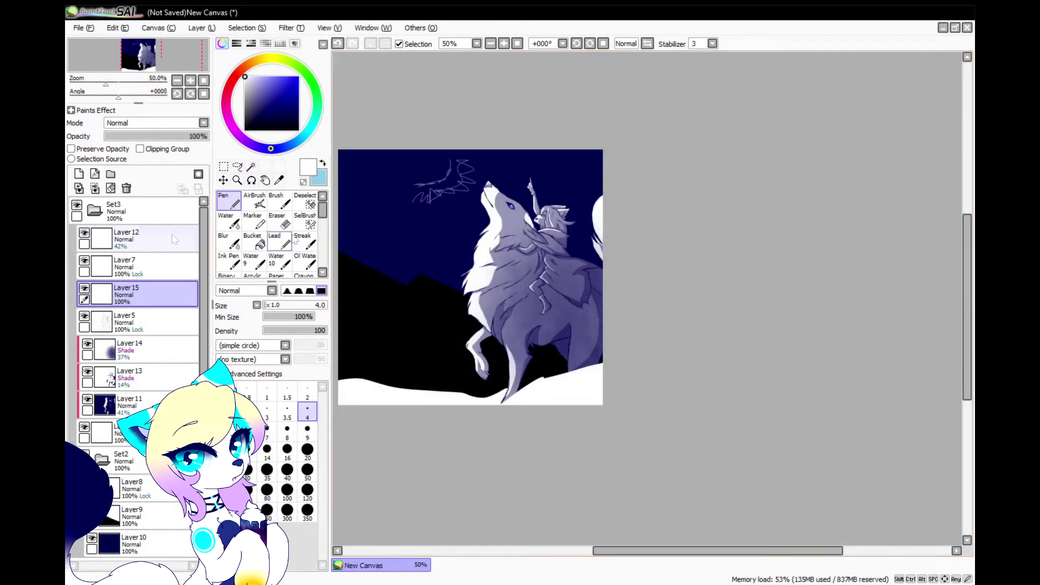
Clip a new layer to Layer7, airbrush navy shading at size 350 over the snow below the wolf's hindquarters, and lower the layer's opacity.
{"action": "left_click", "coordinate": [157, 265]}
{"action": "left_click", "coordinate": [80, 174]}
{"action": "left_click", "coordinate": [160, 151]}
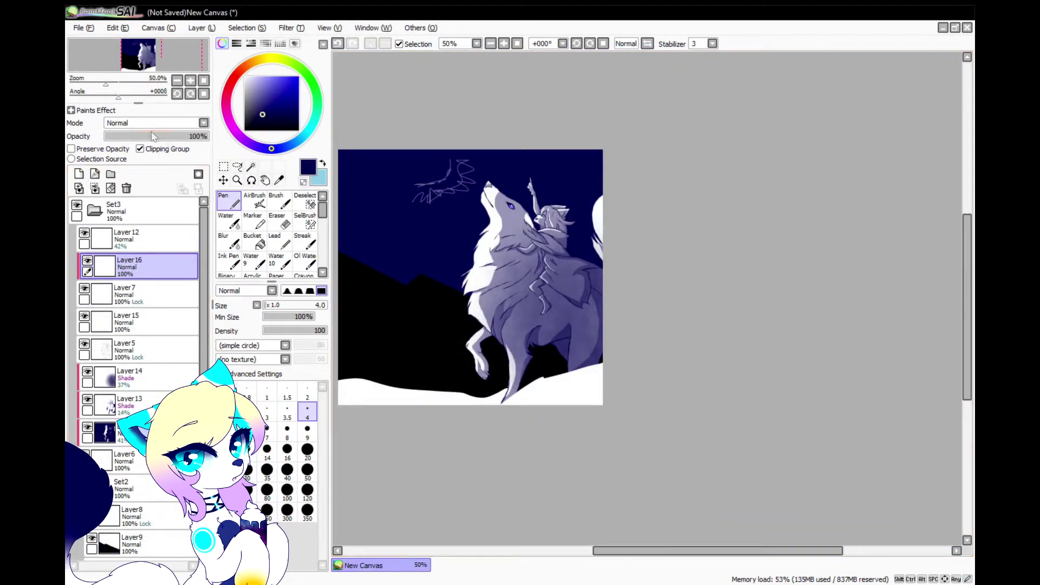
{"action": "left_click", "coordinate": [254, 201]}
{"action": "left_click_drag", "start_coordinate": [599, 448], "coordinate": [670, 414]}
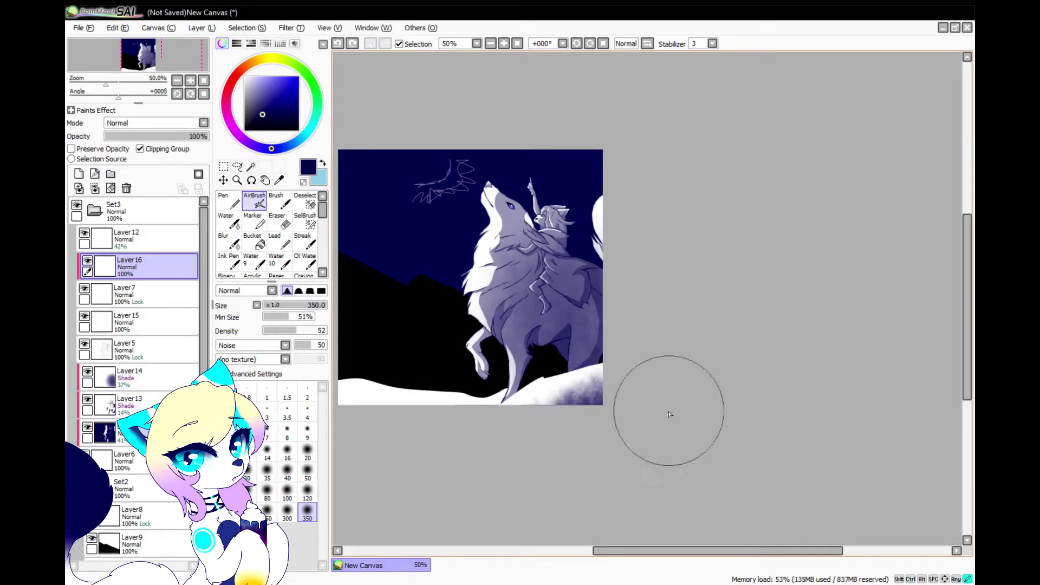
{"action": "left_click_drag", "start_coordinate": [174, 136], "coordinate": [147, 139]}
Clip a new layer to Layer8, airbrush navy along the lower edge of the snow, and reduce the layer's opacity.
{"action": "scroll", "coordinate": [149, 374], "scroll_direction": "down", "scroll_amount": 3}
{"action": "left_click", "coordinate": [143, 435]}
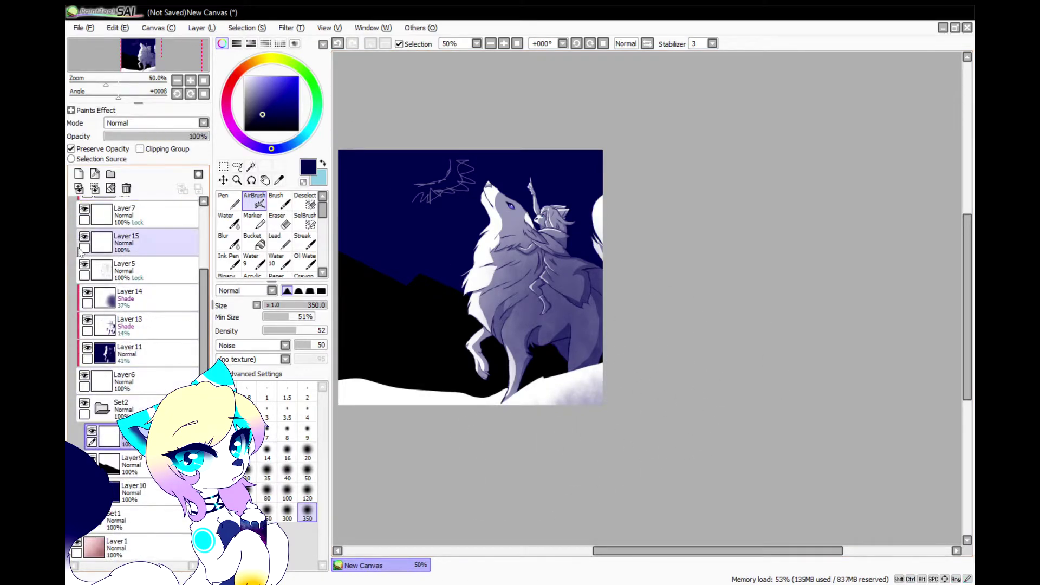
{"action": "left_click", "coordinate": [82, 175]}
{"action": "mouse_move", "coordinate": [464, 441]}
{"action": "left_mouse_down"}
{"action": "mouse_move", "coordinate": [430, 453]}
{"action": "mouse_move", "coordinate": [380, 450]}
{"action": "left_mouse_up"}
{"action": "left_click", "coordinate": [140, 148]}
{"action": "left_click_drag", "start_coordinate": [140, 136], "coordinate": [125, 136]}
Add a normal layer and a linework layer above Layer9 and draw white zigzag mountain lines with the size 2 Line tool.
{"action": "left_click", "coordinate": [78, 174]}
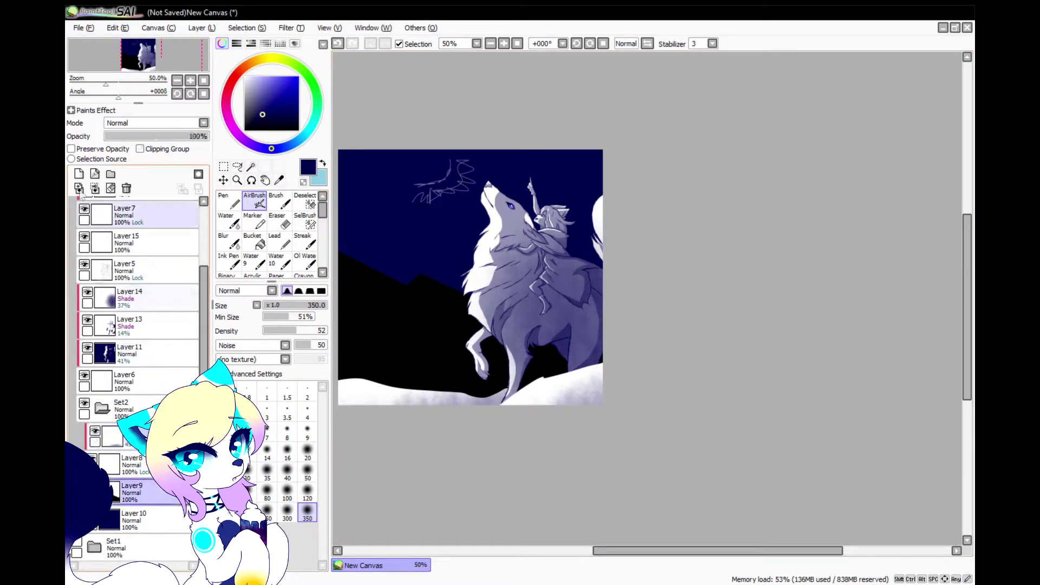
{"action": "left_click", "coordinate": [95, 173]}
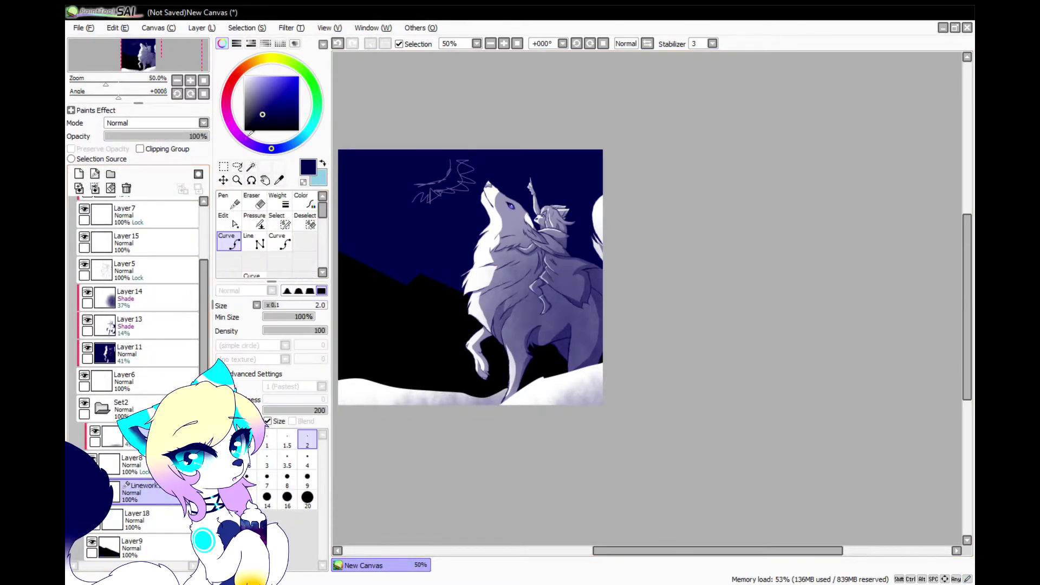
{"action": "left_click", "coordinate": [254, 243]}
{"action": "scroll", "coordinate": [369, 274], "scroll_direction": "up", "scroll_amount": 2}
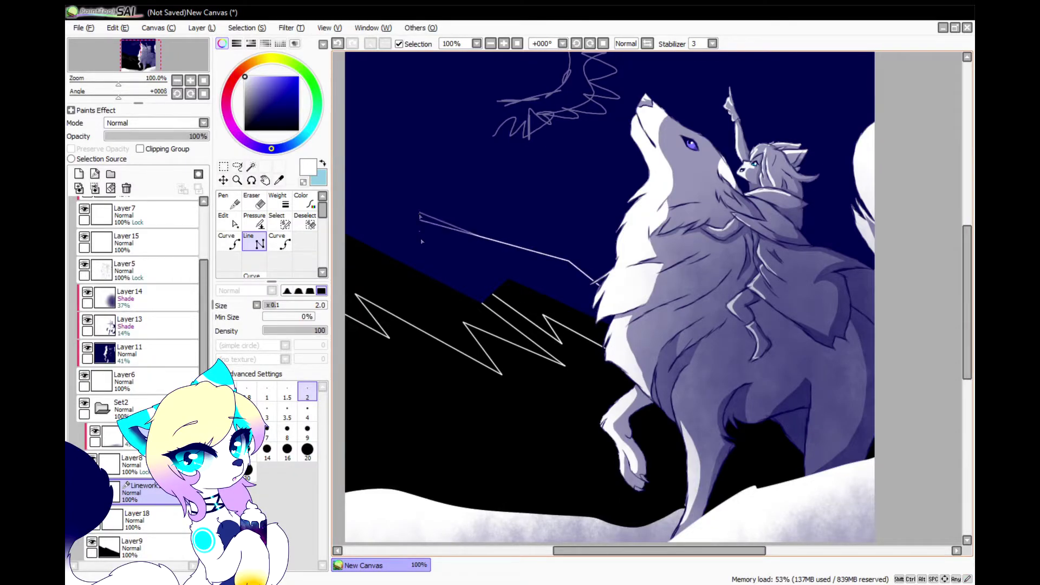
Finish the white snowcap outlines and two thin slivers on the mountains, then clip the linework to the mountain layer and merge it down.
{"action": "scroll", "coordinate": [421, 242], "scroll_direction": "up", "scroll_amount": 5}
{"action": "scroll", "coordinate": [519, 371], "scroll_direction": "down", "scroll_amount": 5}
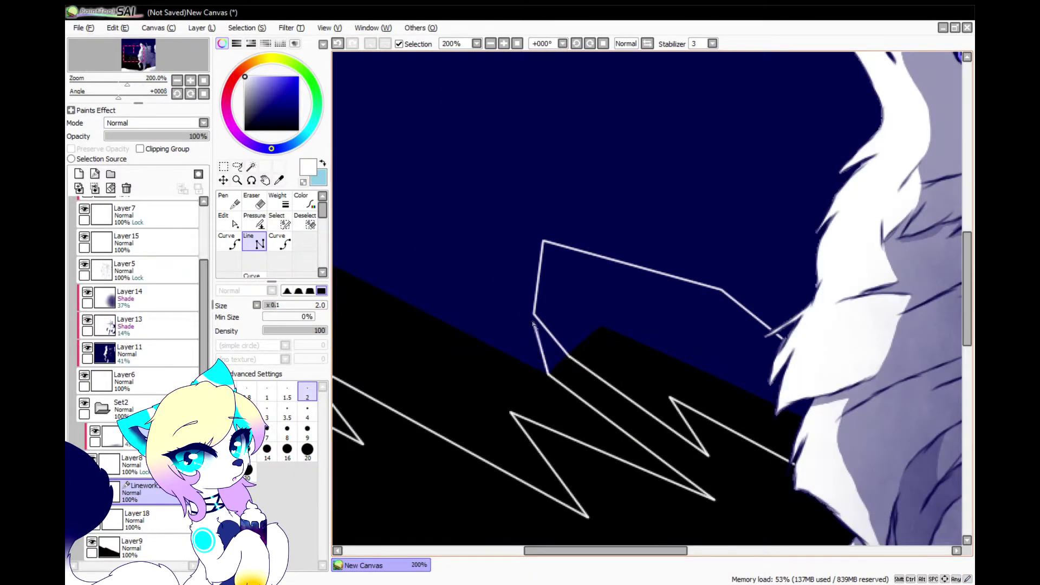
{"action": "scroll", "coordinate": [378, 272], "scroll_direction": "down", "scroll_amount": 2}
{"action": "scroll", "coordinate": [440, 312], "scroll_direction": "up", "scroll_amount": 3}
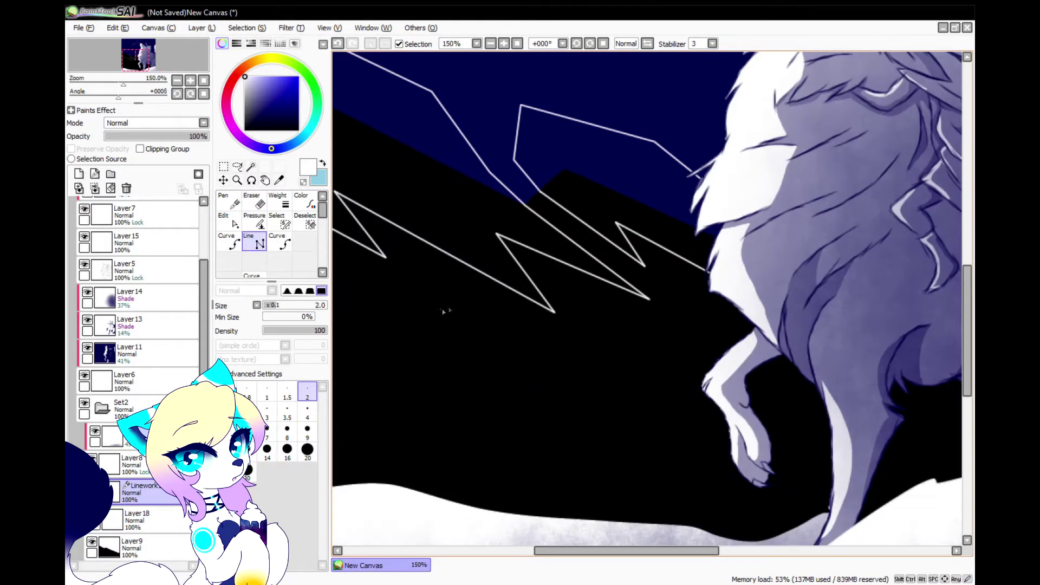
{"action": "scroll", "coordinate": [433, 308], "scroll_direction": "up", "scroll_amount": 3}
{"action": "scroll", "coordinate": [508, 313], "scroll_direction": "down", "scroll_amount": 2}
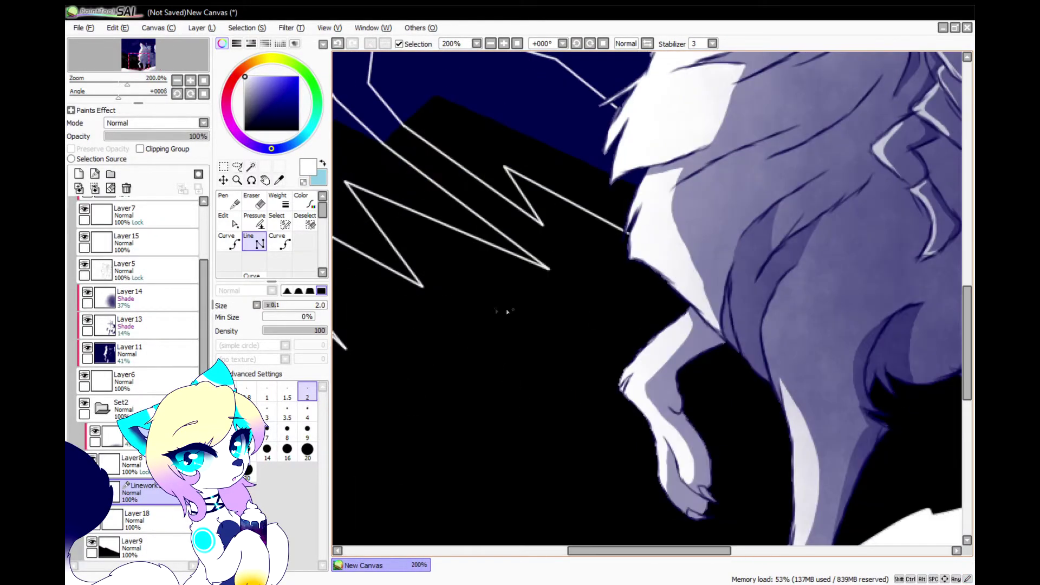
{"action": "scroll", "coordinate": [584, 395], "scroll_direction": "up", "scroll_amount": 2}
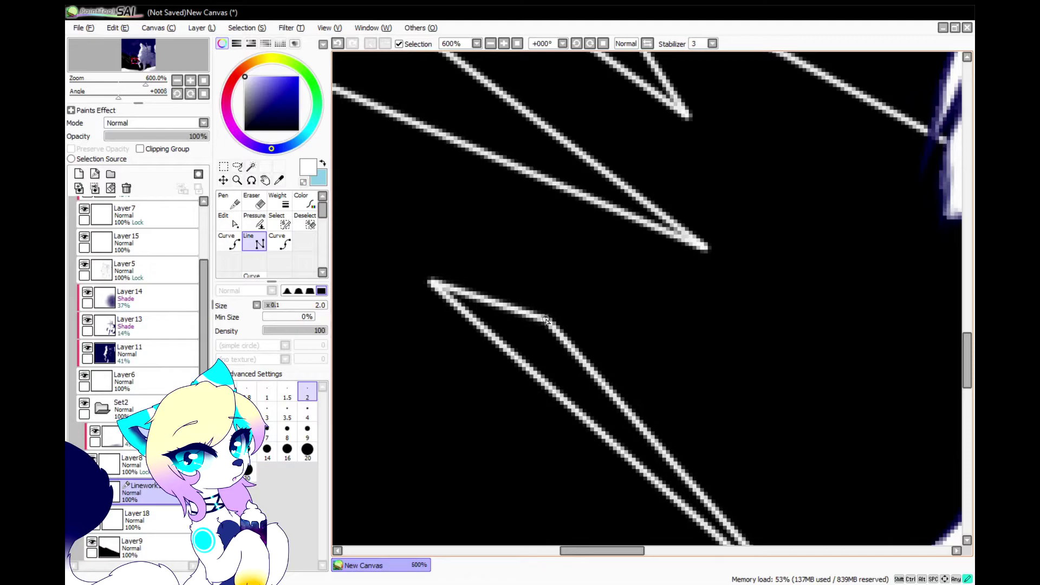
{"action": "scroll", "coordinate": [544, 322], "scroll_direction": "down", "scroll_amount": 4}
{"action": "scroll", "coordinate": [142, 325], "scroll_direction": "down", "scroll_amount": 2}
{"action": "left_click", "coordinate": [140, 149]}
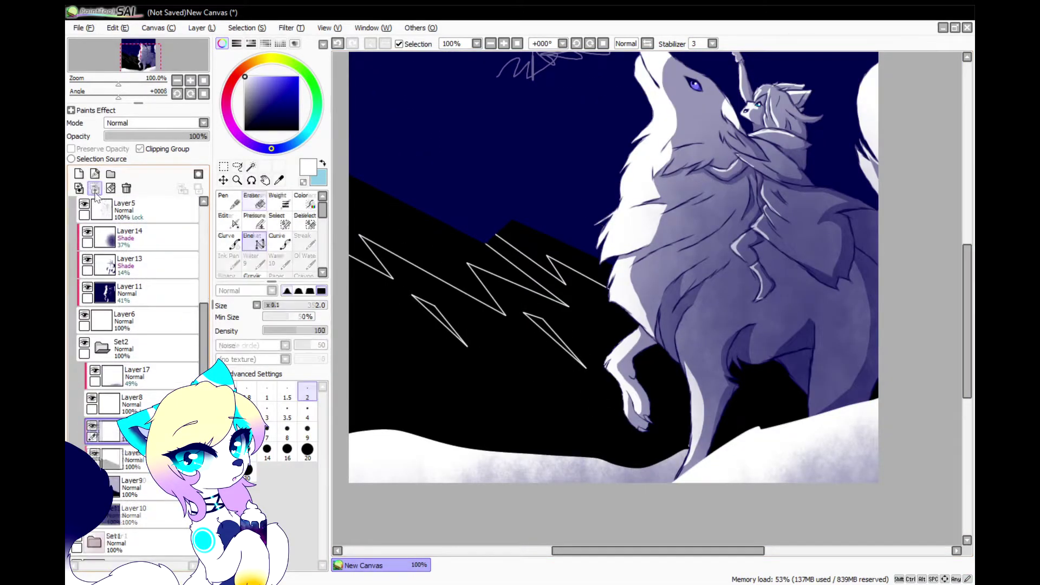
{"action": "left_click", "coordinate": [95, 188]}
Fill the outlined snowcaps and slivers on the mountains with white using the Bucket within an inverted Magic Wand selection.
{"action": "left_click", "coordinate": [251, 167]}
{"action": "left_click", "coordinate": [587, 107]}
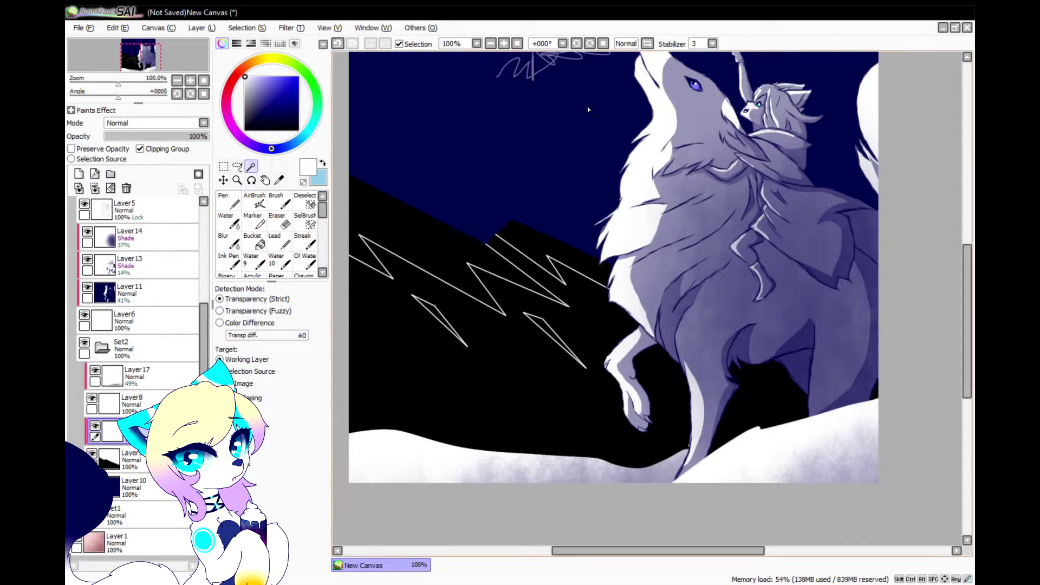
{"action": "left_click", "coordinate": [385, 46]}
{"action": "left_click", "coordinate": [254, 241]}
{"action": "left_click", "coordinate": [434, 244]}
{"action": "left_click", "coordinate": [547, 245]}
{"action": "left_click", "coordinate": [556, 339]}
{"action": "left_click", "coordinate": [370, 44]}
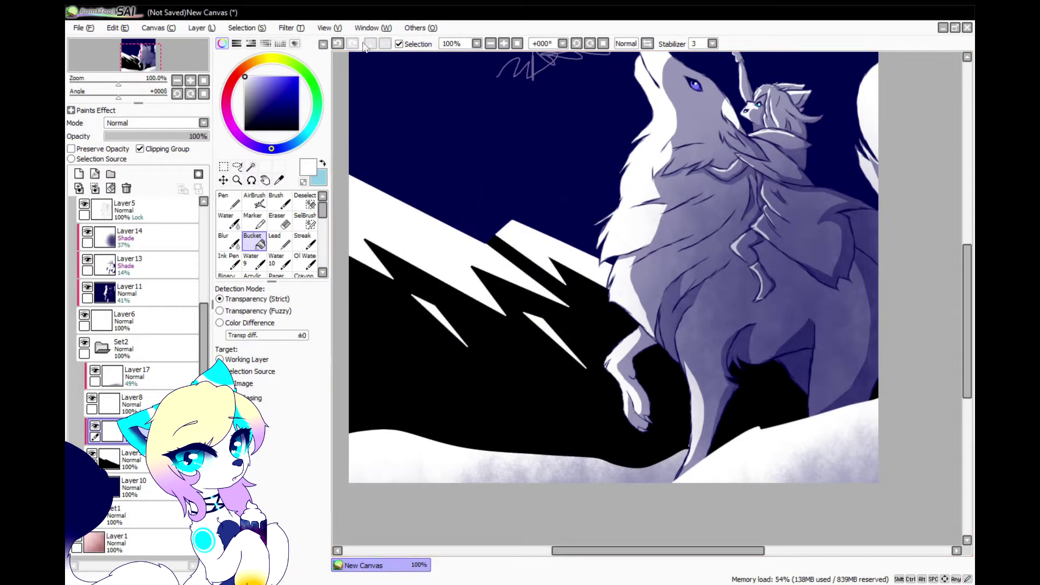
Airbrush the lower parts of the mountain snow darker and set the snow layer to Lumi & Shade at 37% opacity.
{"action": "left_click", "coordinate": [254, 201]}
{"action": "mouse_move", "coordinate": [390, 292]}
{"action": "left_mouse_down"}
{"action": "mouse_move", "coordinate": [429, 376]}
{"action": "mouse_move", "coordinate": [367, 376]}
{"action": "mouse_move", "coordinate": [487, 379]}
{"action": "left_mouse_up"}
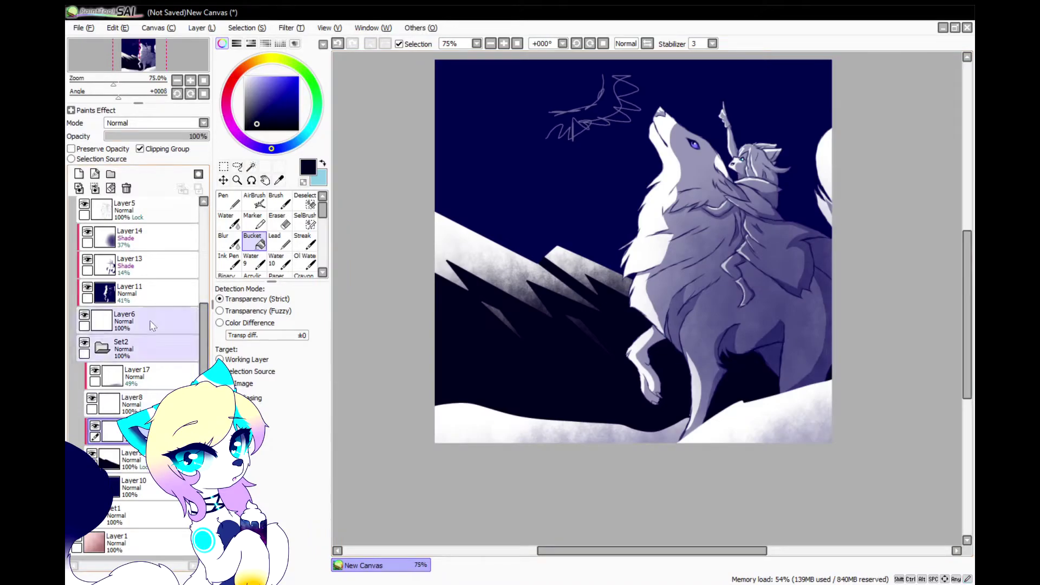
{"action": "left_click", "coordinate": [143, 126]}
{"action": "left_click", "coordinate": [116, 185]}
{"action": "left_click_drag", "start_coordinate": [156, 137], "coordinate": [268, 146]}
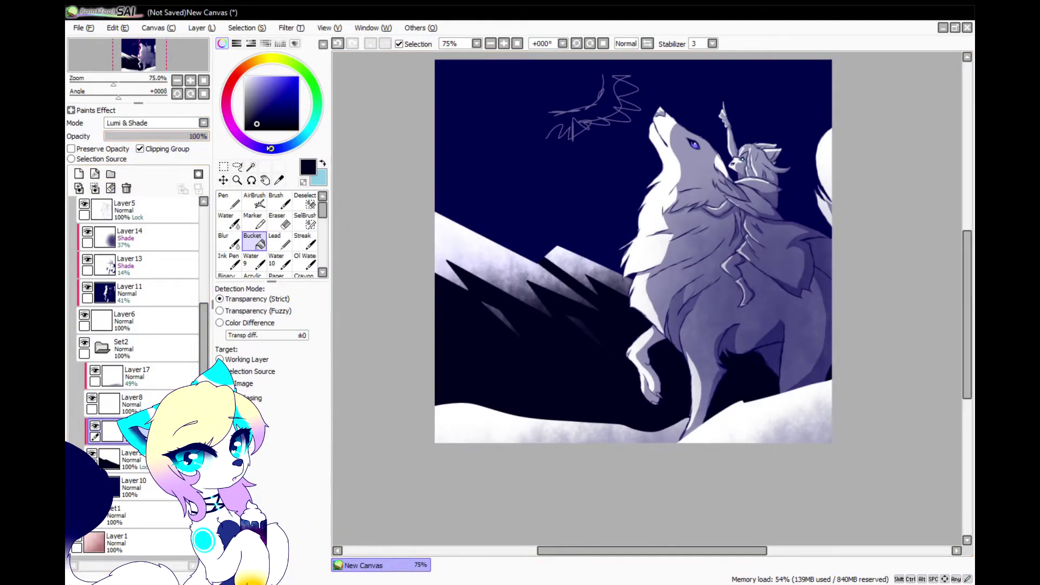
{"action": "left_click", "coordinate": [169, 150]}
Clip a new Luminosity layer above the snow layer, airbrush white over the mountain peaks at size 350, and set its opacity to 86%.
{"action": "left_click", "coordinate": [79, 174]}
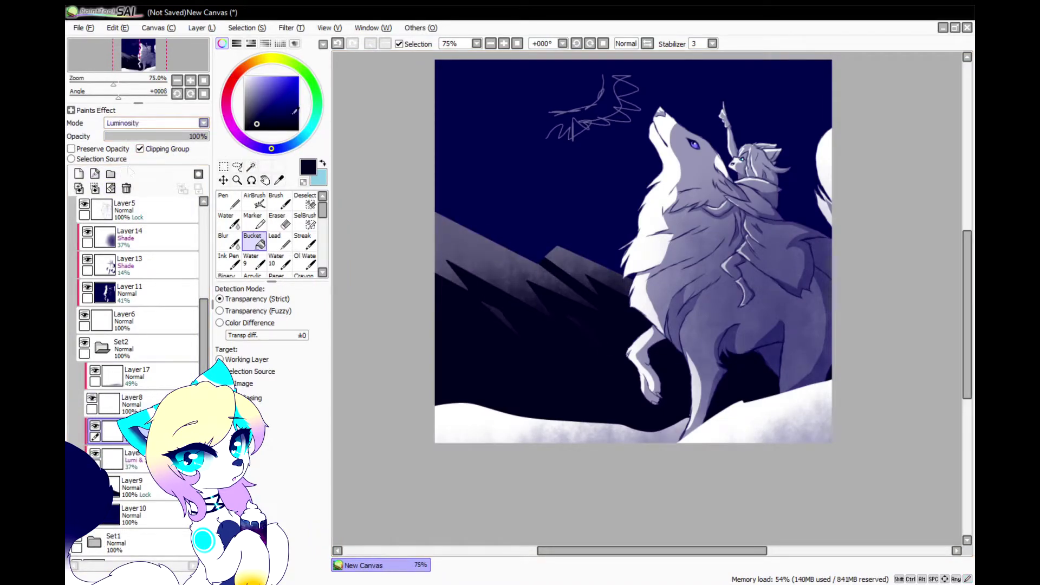
{"action": "left_click", "coordinate": [245, 77]}
{"action": "left_click", "coordinate": [255, 201]}
{"action": "mouse_move", "coordinate": [434, 211]}
{"action": "left_mouse_down"}
{"action": "mouse_move", "coordinate": [602, 239]}
{"action": "mouse_move", "coordinate": [651, 161]}
{"action": "left_mouse_up"}
{"action": "left_click_drag", "start_coordinate": [412, 260], "coordinate": [623, 271]}
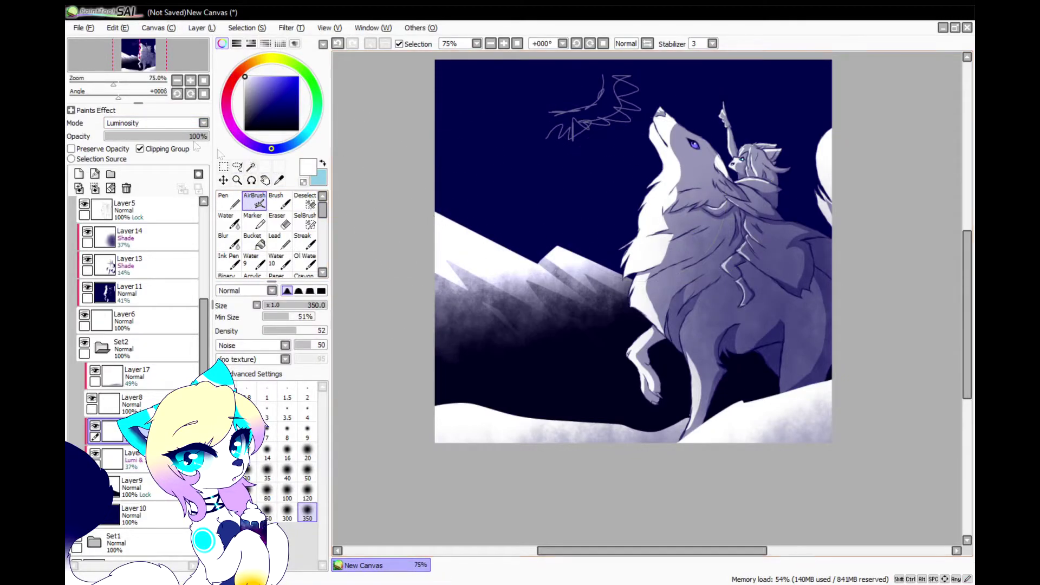
{"action": "left_click_drag", "start_coordinate": [196, 137], "coordinate": [146, 137]}
{"action": "left_click", "coordinate": [196, 137]}
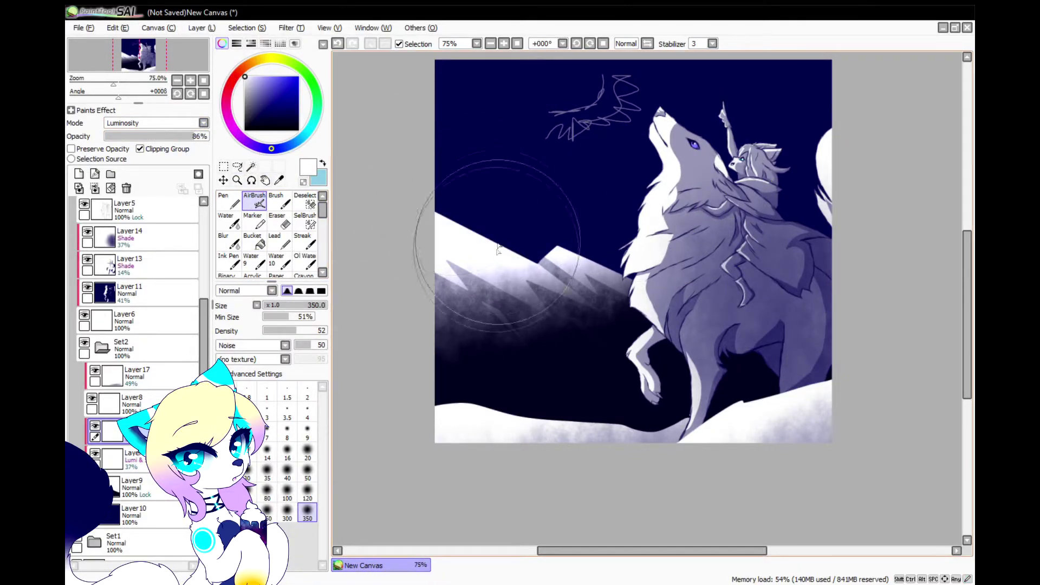
Add a normal layer between Layer10 and Layer9 and stamp a white moon in the sky with the size 120 Pen.
{"action": "scroll", "coordinate": [157, 377], "scroll_direction": "down", "scroll_amount": 2}
{"action": "left_click", "coordinate": [141, 491]}
{"action": "left_click", "coordinate": [79, 174]}
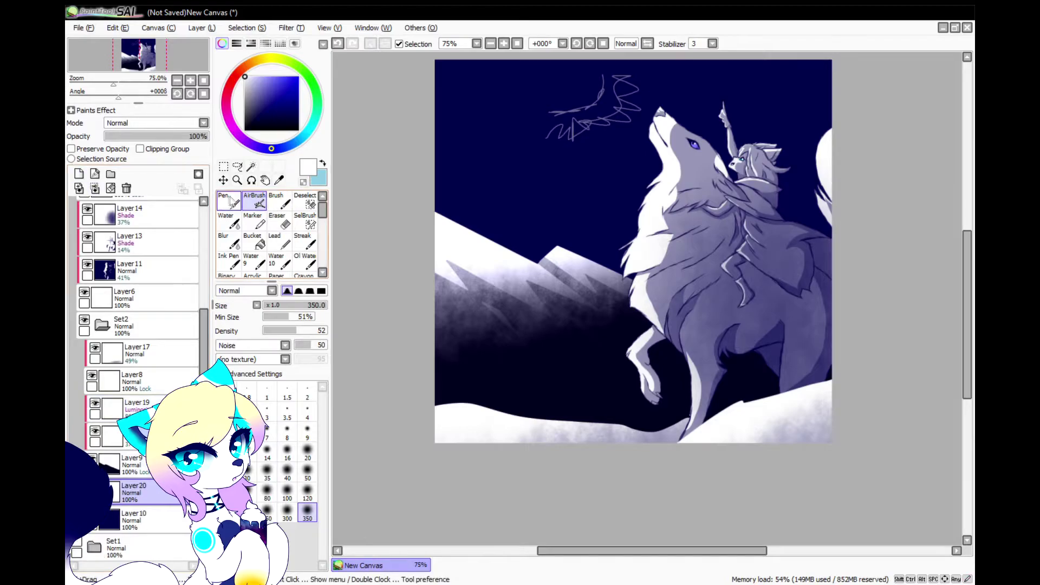
{"action": "left_click", "coordinate": [232, 201]}
{"action": "scroll", "coordinate": [555, 157], "scroll_direction": "up", "scroll_amount": 2}
{"action": "left_click", "coordinate": [555, 156]}
{"action": "left_click", "coordinate": [557, 157]}
Delete the rough sketch layer Layer12 and make the moon layer active again.
{"action": "scroll", "coordinate": [127, 247], "scroll_direction": "up", "scroll_amount": 4}
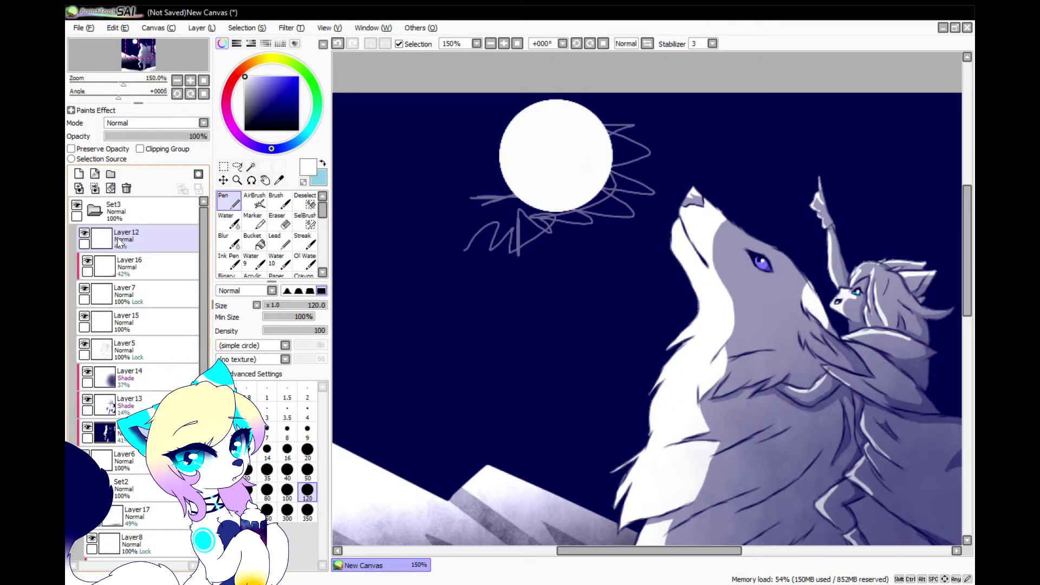
{"action": "left_click", "coordinate": [126, 239]}
{"action": "left_click", "coordinate": [126, 189]}
{"action": "scroll", "coordinate": [161, 313], "scroll_direction": "down", "scroll_amount": 3}
{"action": "left_click", "coordinate": [138, 507]}
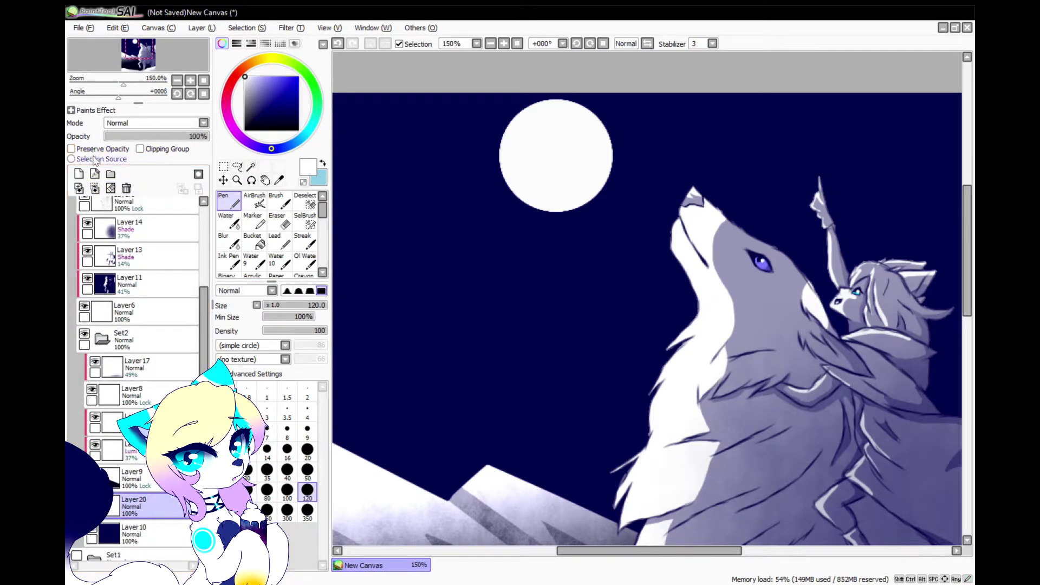
Preserve the moon layer's opacity and stamp a size 100 navy circle with the Pen inside the moon, leaving a crescent.
{"action": "scroll", "coordinate": [589, 154], "scroll_direction": "up", "scroll_amount": 4}
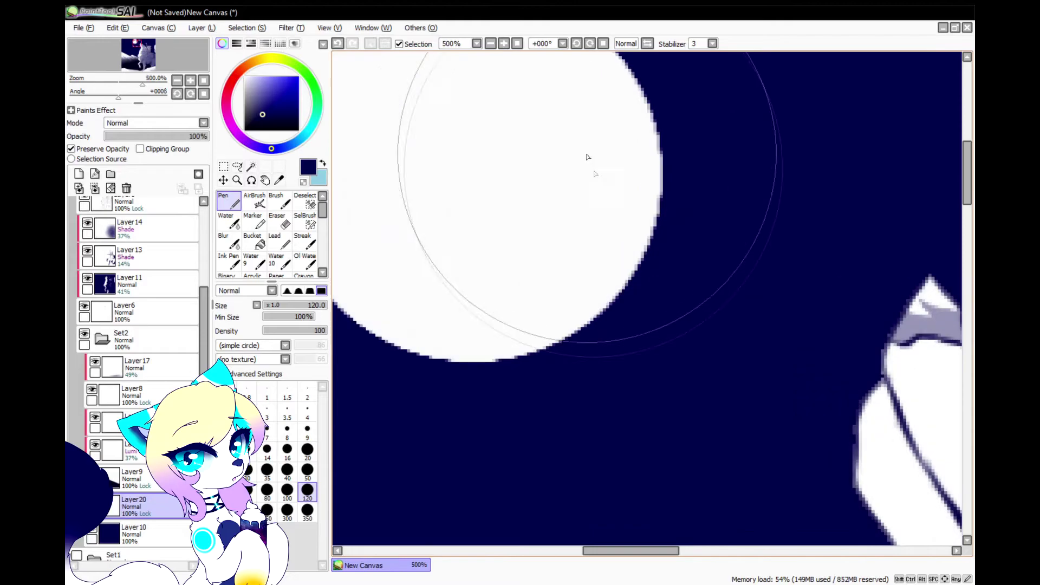
{"action": "left_click", "coordinate": [307, 473]}
{"action": "scroll", "coordinate": [595, 312], "scroll_direction": "down", "scroll_amount": 2}
{"action": "left_click", "coordinate": [287, 491]}
{"action": "left_click", "coordinate": [564, 251]}
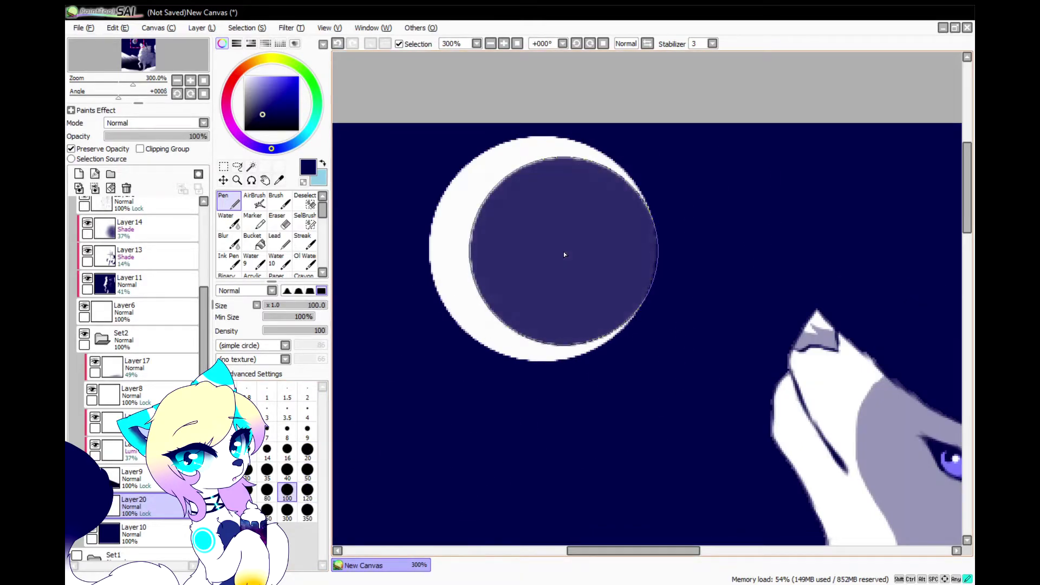
Airbrush white over the moon's navy disc at size 120 to give it a soft, rounded shading.
{"action": "right_click", "coordinate": [460, 252]}
{"action": "left_click", "coordinate": [252, 205]}
{"action": "left_click", "coordinate": [308, 491]}
{"action": "mouse_move", "coordinate": [594, 249]}
{"action": "left_mouse_down"}
{"action": "mouse_move", "coordinate": [577, 262]}
{"action": "mouse_move", "coordinate": [600, 252]}
{"action": "mouse_move", "coordinate": [617, 266]}
{"action": "mouse_move", "coordinate": [633, 252]}
{"action": "mouse_move", "coordinate": [599, 259]}
{"action": "mouse_move", "coordinate": [580, 278]}
{"action": "mouse_move", "coordinate": [614, 275]}
{"action": "mouse_move", "coordinate": [680, 360]}
{"action": "left_mouse_up"}
{"action": "scroll", "coordinate": [556, 188], "scroll_direction": "down", "scroll_amount": 4}
Add a normal layer above Layer10 and scatter white stars across the sky with the Airbrush at sizes 9 and 2.
{"action": "left_click", "coordinate": [146, 534]}
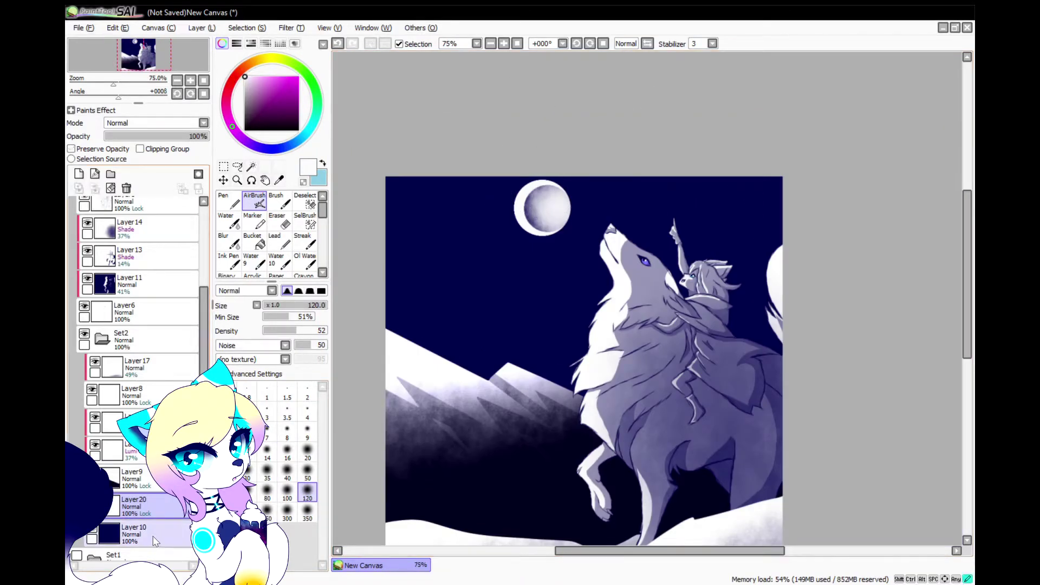
{"action": "left_click", "coordinate": [79, 174]}
{"action": "scroll", "coordinate": [390, 310], "scroll_direction": "up", "scroll_amount": 2}
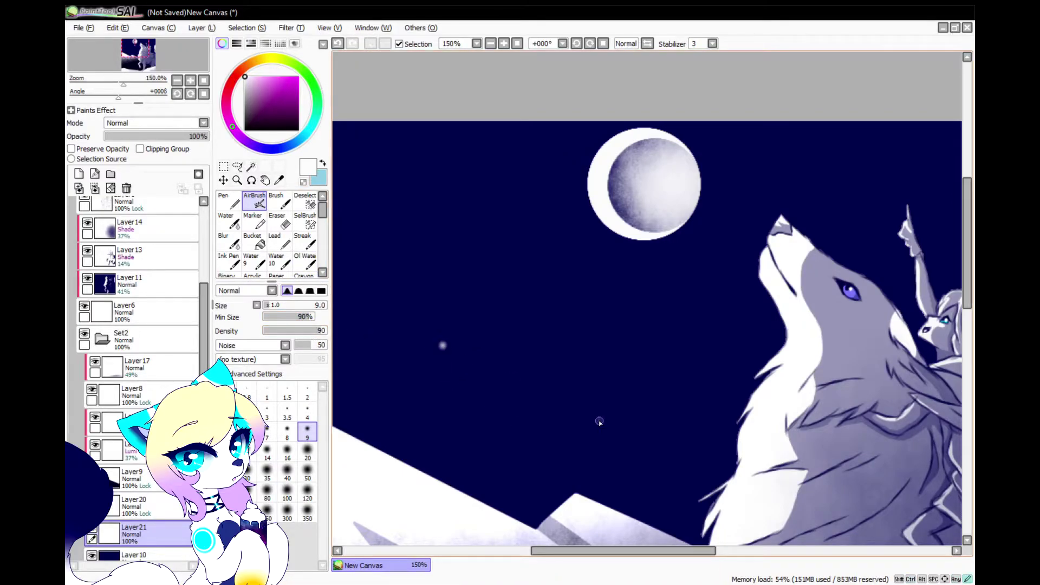
{"action": "scroll", "coordinate": [481, 177], "scroll_direction": "down", "scroll_amount": 2}
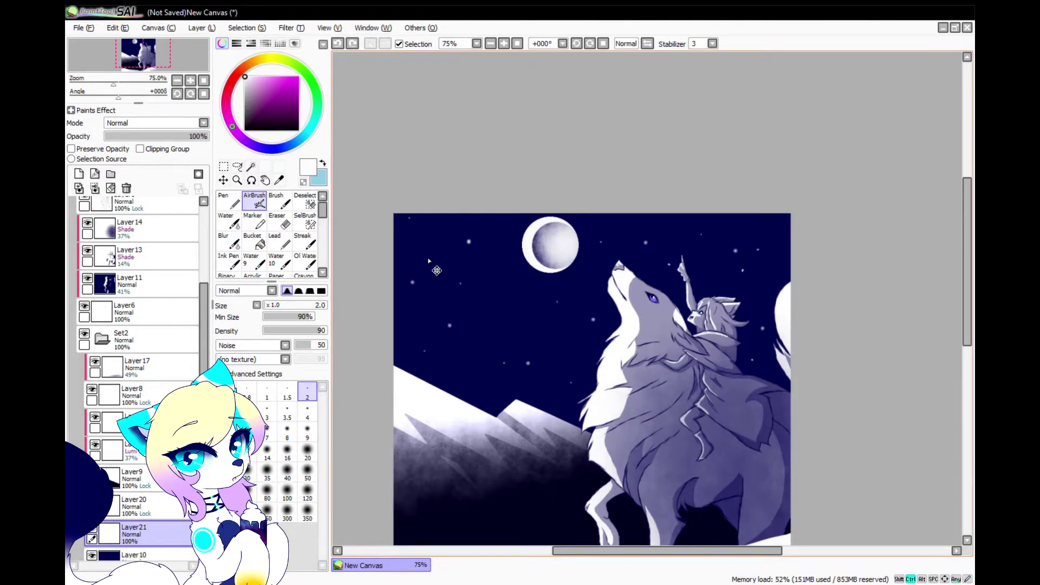
{"action": "left_click", "coordinate": [780, 222]}
{"action": "left_click", "coordinate": [552, 360]}
Preserve Layer10's opacity and airbrush purple at size 350 along the lower and outer edges of the sky, undoing the last stroke.
{"action": "scroll", "coordinate": [136, 504], "scroll_direction": "down", "scroll_amount": 3}
{"action": "left_click", "coordinate": [136, 501]}
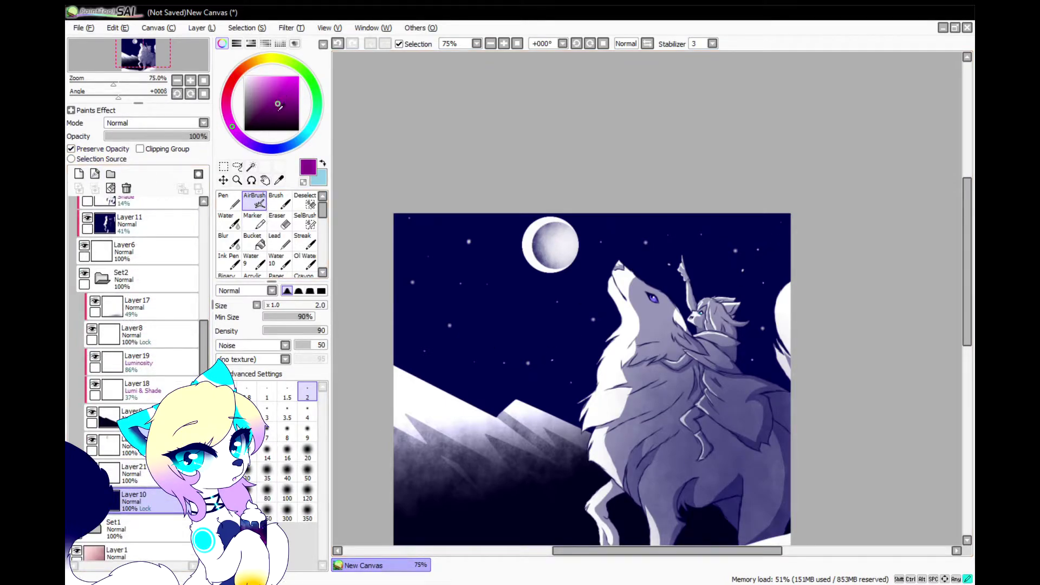
{"action": "left_click", "coordinate": [307, 511]}
{"action": "mouse_move", "coordinate": [516, 400]}
{"action": "left_mouse_down"}
{"action": "mouse_move", "coordinate": [502, 485]}
{"action": "mouse_move", "coordinate": [371, 346]}
{"action": "mouse_move", "coordinate": [439, 275]}
{"action": "mouse_move", "coordinate": [422, 300]}
{"action": "mouse_move", "coordinate": [528, 375]}
{"action": "left_mouse_up"}
{"action": "left_click_drag", "start_coordinate": [793, 233], "coordinate": [779, 303]}
{"action": "right_click", "coordinate": [573, 290]}
{"action": "mouse_move", "coordinate": [572, 269]}
{"action": "left_mouse_down"}
{"action": "mouse_move", "coordinate": [487, 243]}
{"action": "mouse_move", "coordinate": [503, 325]}
{"action": "left_mouse_up"}
{"action": "key", "text": "ctrl+z"}
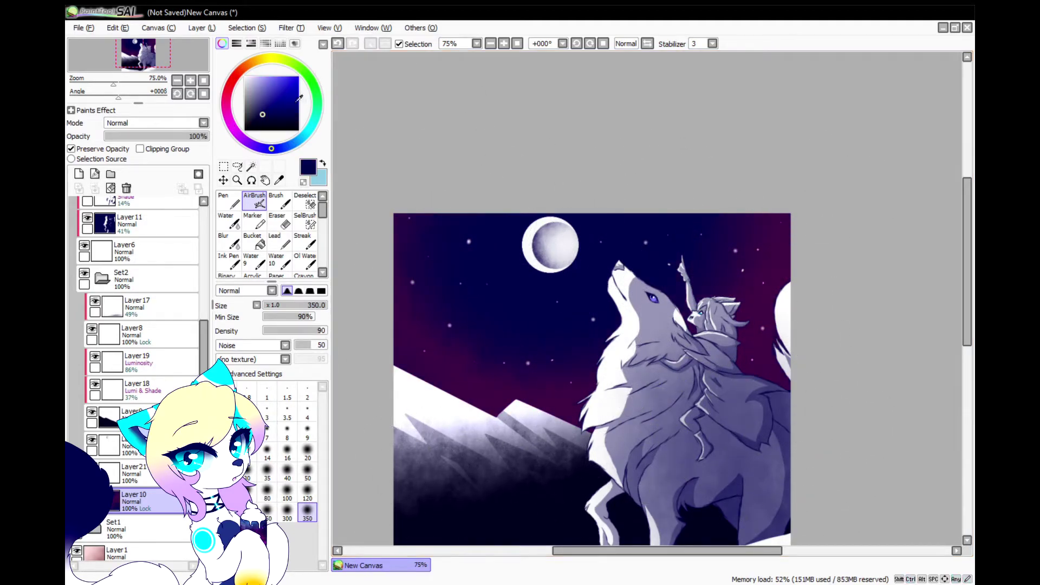
Try a light blue airbrush glow around the moon on Layer10 at size 300.
{"action": "left_click", "coordinate": [299, 139]}
{"action": "left_click", "coordinate": [265, 100]}
{"action": "scroll", "coordinate": [584, 220], "scroll_direction": "up", "scroll_amount": 2}
{"action": "left_click", "coordinate": [307, 492]}
{"action": "mouse_move", "coordinate": [438, 252]}
{"action": "left_mouse_down"}
{"action": "mouse_move", "coordinate": [444, 240]}
{"action": "mouse_move", "coordinate": [546, 292]}
{"action": "left_mouse_up"}
{"action": "key", "text": "ctrl+z"}
{"action": "left_click", "coordinate": [287, 512]}
{"action": "left_click_drag", "start_coordinate": [483, 258], "coordinate": [644, 249]}
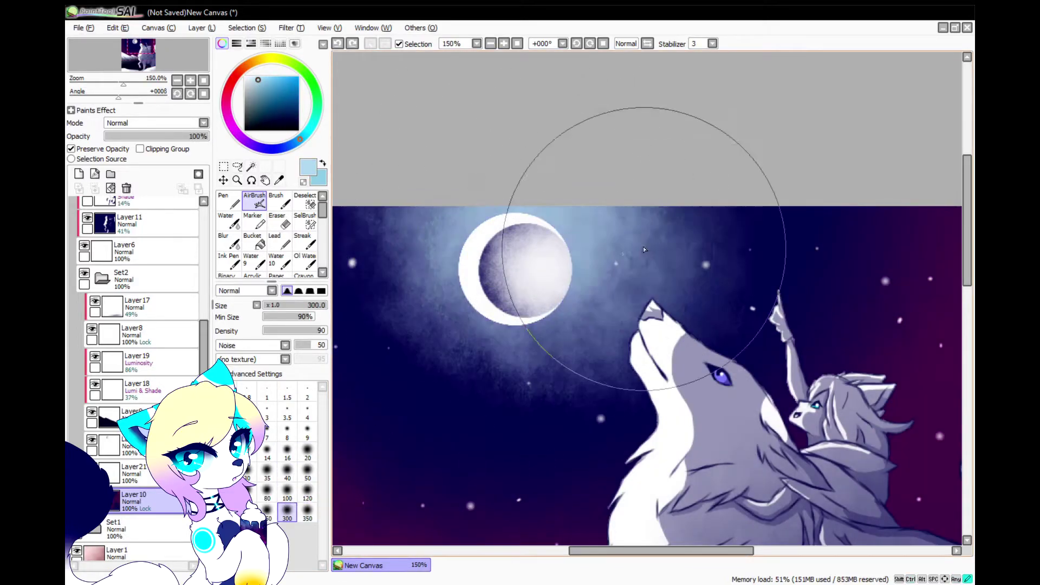
Blur the light blue moon glow at size 100 and paint over it with navy using the size 300 Airbrush.
{"action": "left_click", "coordinate": [229, 241]}
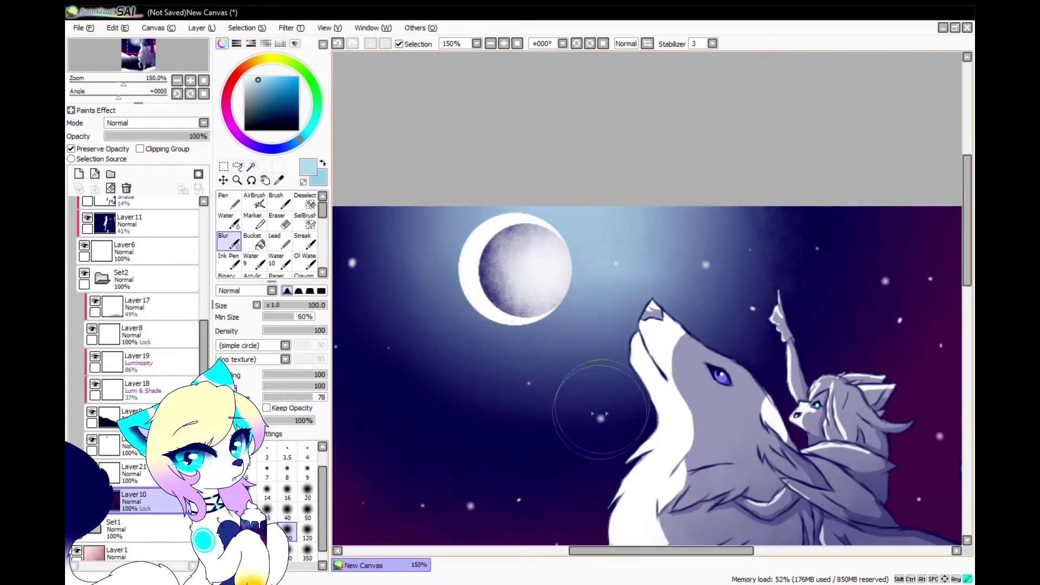
{"action": "scroll", "coordinate": [569, 329], "scroll_direction": "down", "scroll_amount": 2}
{"action": "right_click", "coordinate": [530, 350]}
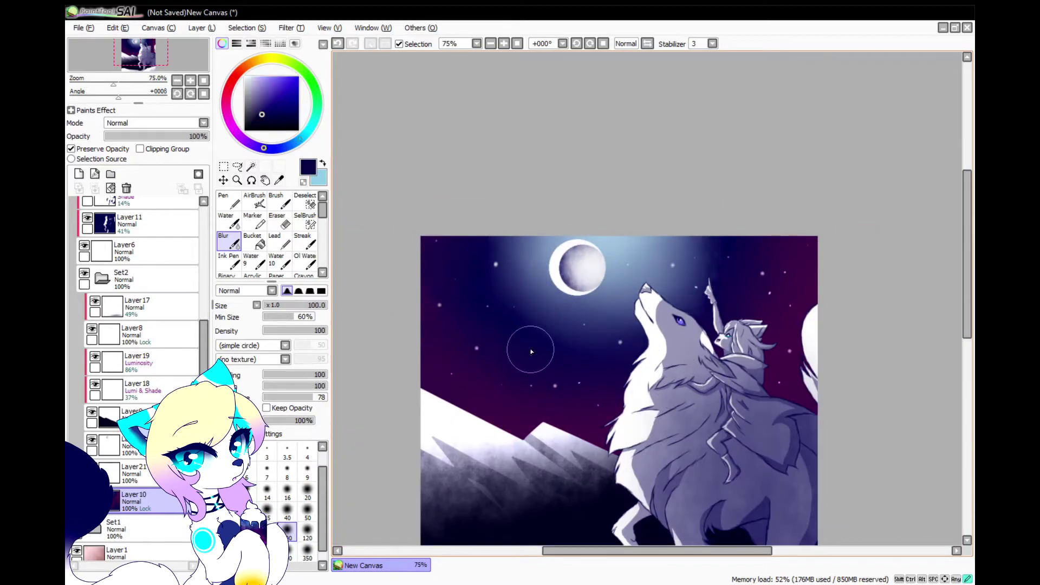
{"action": "left_click", "coordinate": [259, 200]}
{"action": "mouse_move", "coordinate": [525, 284]}
{"action": "left_mouse_down"}
{"action": "mouse_move", "coordinate": [513, 297]}
{"action": "mouse_move", "coordinate": [581, 241]}
{"action": "mouse_move", "coordinate": [612, 243]}
{"action": "left_mouse_up"}
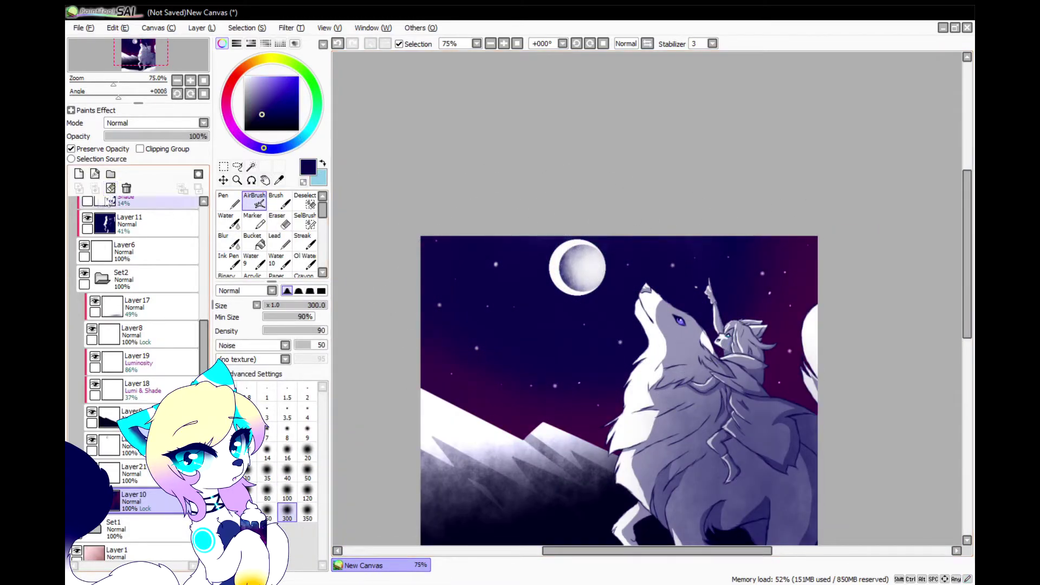
Add a layer above Layer10, airbrush a white glow around the moon, and set the layer to Lumi & Shade at 29% opacity.
{"action": "left_click", "coordinate": [79, 174]}
{"action": "left_click_drag", "start_coordinate": [284, 96], "coordinate": [205, 29]}
{"action": "scroll", "coordinate": [591, 242], "scroll_direction": "up", "scroll_amount": 1}
{"action": "left_click", "coordinate": [304, 495]}
{"action": "scroll", "coordinate": [572, 280], "scroll_direction": "up", "scroll_amount": 4}
{"action": "mouse_move", "coordinate": [585, 216]}
{"action": "left_mouse_down"}
{"action": "mouse_move", "coordinate": [671, 253]}
{"action": "mouse_move", "coordinate": [542, 304]}
{"action": "left_mouse_up"}
{"action": "left_click", "coordinate": [120, 201]}
{"action": "left_click_drag", "start_coordinate": [204, 137], "coordinate": [135, 136]}
Soften the white glow around the moon with the Blur tool at size 100.
{"action": "left_click", "coordinate": [230, 242]}
{"action": "scroll", "coordinate": [492, 247], "scroll_direction": "down", "scroll_amount": 4}
{"action": "scroll", "coordinate": [492, 245], "scroll_direction": "down", "scroll_amount": 2}
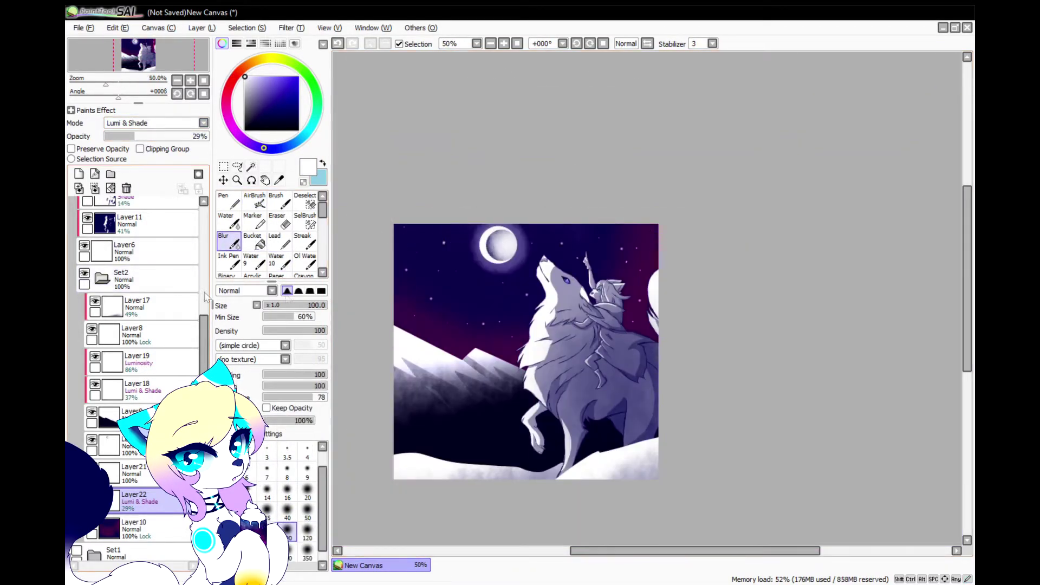
{"action": "scroll", "coordinate": [496, 259], "scroll_direction": "up", "scroll_amount": 4}
{"action": "scroll", "coordinate": [699, 192], "scroll_direction": "down", "scroll_amount": 2}
{"action": "scroll", "coordinate": [371, 267], "scroll_direction": "down", "scroll_amount": 2}
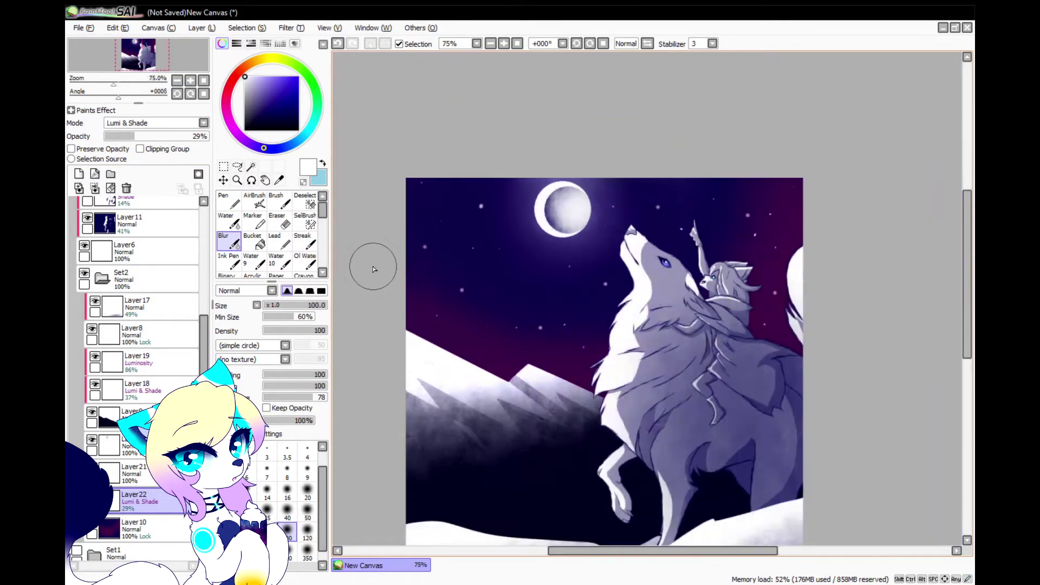
Add a normal layer above Layer22 and airbrush a white cloud in the sky to the left of the moon.
{"action": "left_click", "coordinate": [78, 174]}
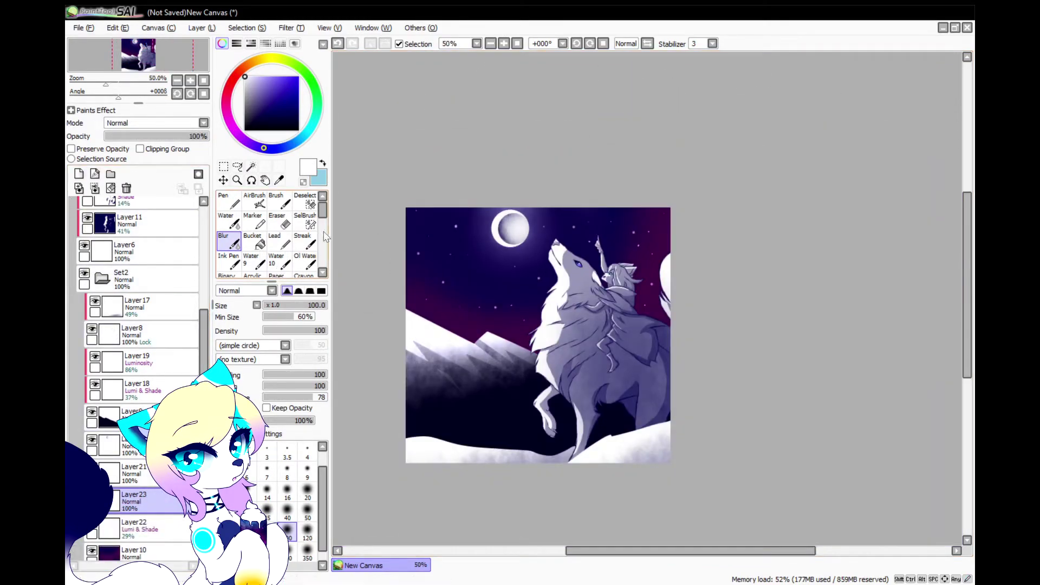
{"action": "left_click", "coordinate": [255, 204]}
{"action": "left_click", "coordinate": [307, 432]}
{"action": "scroll", "coordinate": [401, 243], "scroll_direction": "up", "scroll_amount": 2}
{"action": "scroll", "coordinate": [401, 243], "scroll_direction": "up", "scroll_amount": 1}
{"action": "key", "text": "bracketright"}
{"action": "key", "text": "bracketright"}
{"action": "key", "text": "bracketright"}
{"action": "key", "text": "bracketright"}
{"action": "key", "text": "bracketright"}
{"action": "mouse_move", "coordinate": [417, 265]}
{"action": "left_mouse_down"}
{"action": "mouse_move", "coordinate": [458, 289]}
{"action": "mouse_move", "coordinate": [606, 337]}
{"action": "mouse_move", "coordinate": [591, 348]}
{"action": "mouse_move", "coordinate": [813, 363]}
{"action": "mouse_move", "coordinate": [655, 363]}
{"action": "mouse_move", "coordinate": [441, 253]}
{"action": "mouse_move", "coordinate": [597, 343]}
{"action": "mouse_move", "coordinate": [792, 396]}
{"action": "mouse_move", "coordinate": [614, 383]}
{"action": "mouse_move", "coordinate": [522, 351]}
{"action": "mouse_move", "coordinate": [406, 404]}
{"action": "mouse_move", "coordinate": [574, 405]}
{"action": "left_mouse_up"}
{"action": "scroll", "coordinate": [474, 332], "scroll_direction": "down", "scroll_amount": 6}
Airbrush white clouds at size 9 beside the rider's raised hand and next to the wolf's chest.
{"action": "scroll", "coordinate": [720, 329], "scroll_direction": "up", "scroll_amount": 5}
{"action": "left_click", "coordinate": [308, 433]}
{"action": "mouse_move", "coordinate": [488, 312]}
{"action": "left_mouse_down"}
{"action": "mouse_move", "coordinate": [759, 315]}
{"action": "mouse_move", "coordinate": [529, 304]}
{"action": "mouse_move", "coordinate": [596, 271]}
{"action": "mouse_move", "coordinate": [667, 306]}
{"action": "mouse_move", "coordinate": [780, 325]}
{"action": "left_mouse_up"}
{"action": "scroll", "coordinate": [662, 375], "scroll_direction": "down", "scroll_amount": 5}
{"action": "scroll", "coordinate": [662, 374], "scroll_direction": "up", "scroll_amount": 5}
{"action": "mouse_move", "coordinate": [678, 388]}
{"action": "left_mouse_down"}
{"action": "mouse_move", "coordinate": [525, 389]}
{"action": "mouse_move", "coordinate": [584, 382]}
{"action": "left_mouse_up"}
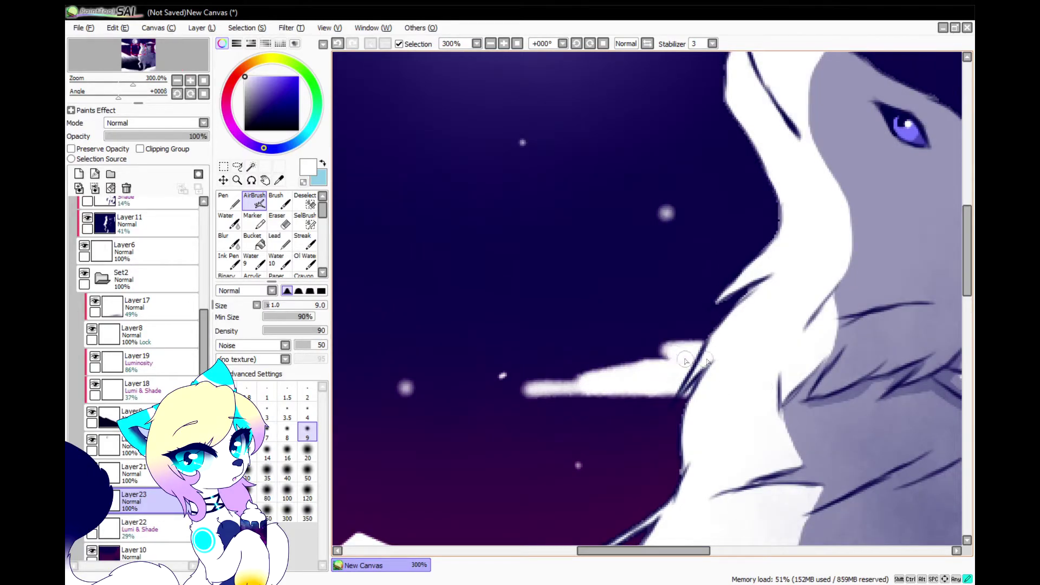
{"action": "left_click_drag", "start_coordinate": [686, 361], "coordinate": [658, 360]}
{"action": "left_click_drag", "start_coordinate": [589, 375], "coordinate": [585, 368]}
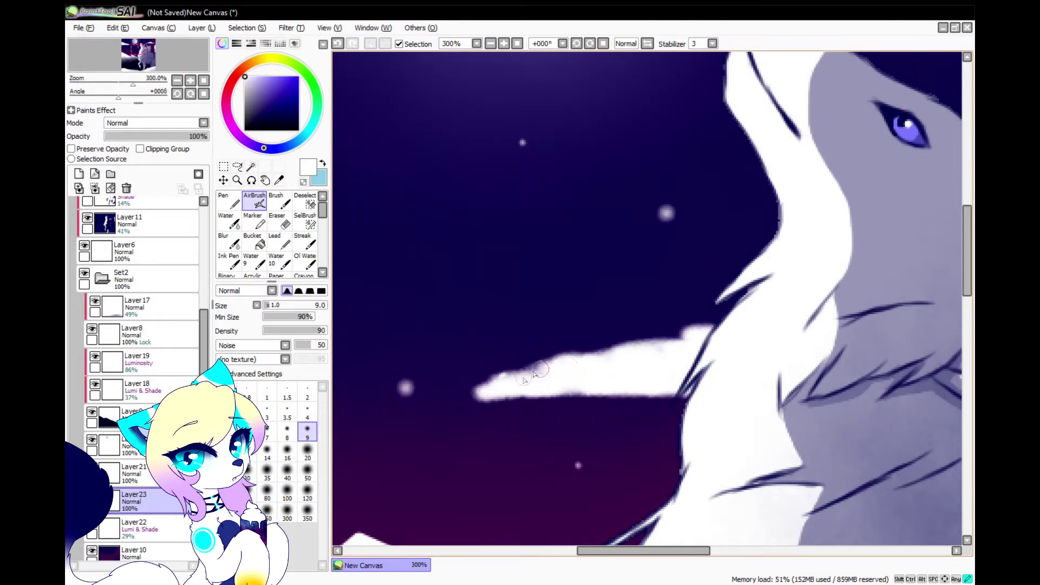
Fade the cloud beside the wolf's chest with the transparent Airbrush, trying sizes 120 and 350 and undoing unwanted strokes.
{"action": "left_click", "coordinate": [307, 491]}
{"action": "scroll", "coordinate": [487, 314], "scroll_direction": "down", "scroll_amount": 1}
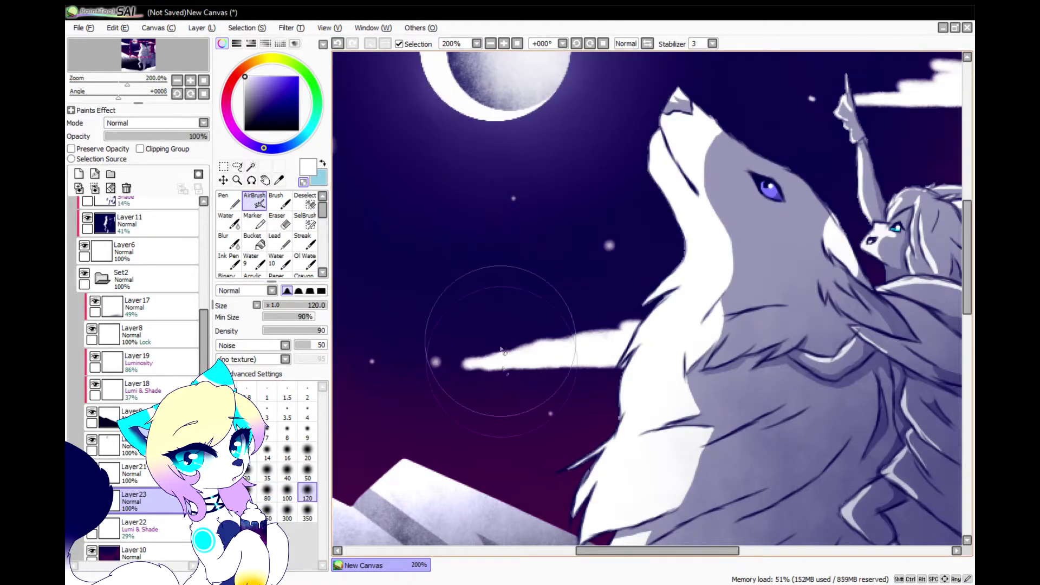
{"action": "key", "text": "ctrl+z"}
{"action": "mouse_move", "coordinate": [705, 408]}
{"action": "left_mouse_down"}
{"action": "mouse_move", "coordinate": [629, 397]}
{"action": "mouse_move", "coordinate": [515, 429]}
{"action": "left_mouse_up"}
{"action": "left_click", "coordinate": [307, 512]}
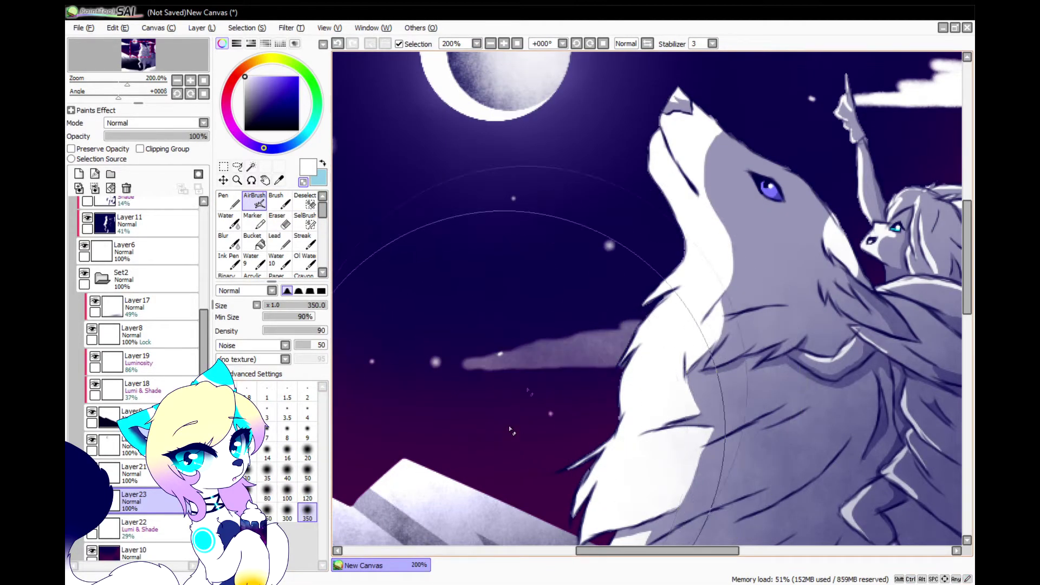
{"action": "scroll", "coordinate": [532, 350], "scroll_direction": "down", "scroll_amount": 4}
{"action": "key", "text": "ctrl+z"}
Fade the lower edge of the cloud above the rider with the transparent Airbrush at size 120.
{"action": "scroll", "coordinate": [595, 329], "scroll_direction": "up", "scroll_amount": 4}
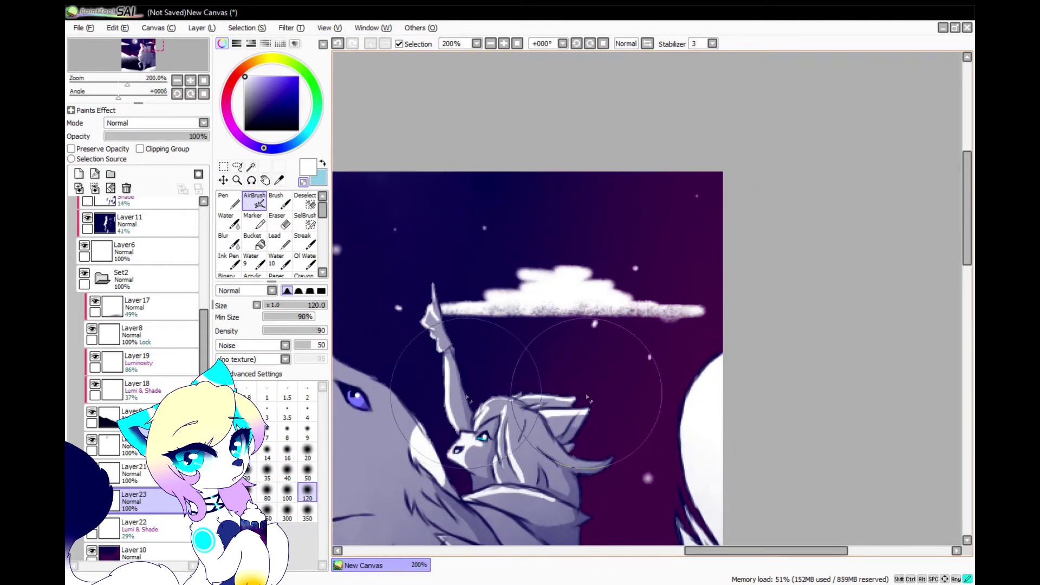
{"action": "mouse_move", "coordinate": [587, 394]}
{"action": "left_mouse_down"}
{"action": "mouse_move", "coordinate": [601, 386]}
{"action": "mouse_move", "coordinate": [383, 376]}
{"action": "mouse_move", "coordinate": [780, 355]}
{"action": "left_mouse_up"}
{"action": "scroll", "coordinate": [645, 384], "scroll_direction": "down", "scroll_amount": 4}
{"action": "scroll", "coordinate": [499, 463], "scroll_direction": "up", "scroll_amount": 3}
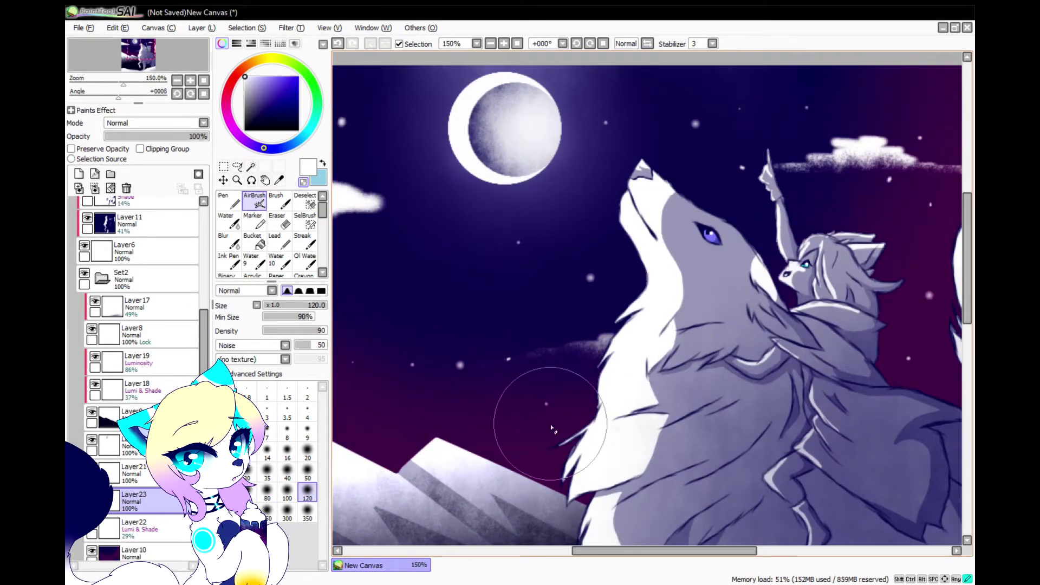
Collapse the Set2 and Set3 folders and add a new normal layer above Set3.
{"action": "scroll", "coordinate": [607, 420], "scroll_direction": "down", "scroll_amount": 3}
{"action": "scroll", "coordinate": [446, 339], "scroll_direction": "up", "scroll_amount": 3}
{"action": "mouse_move", "coordinate": [416, 401]}
{"action": "left_mouse_down"}
{"action": "mouse_move", "coordinate": [516, 409]}
{"action": "mouse_move", "coordinate": [635, 387]}
{"action": "left_mouse_up"}
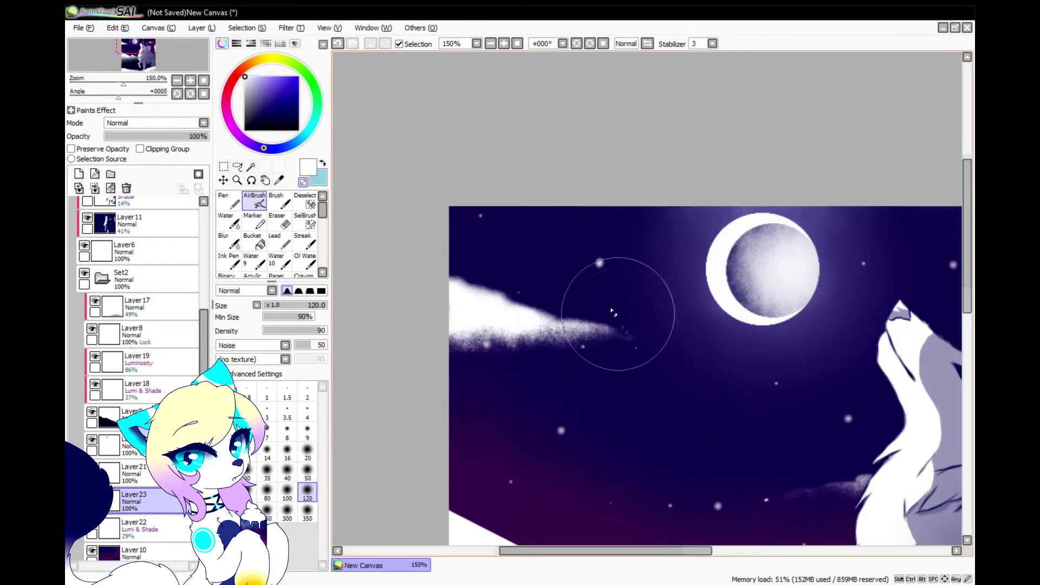
{"action": "scroll", "coordinate": [532, 271], "scroll_direction": "down", "scroll_amount": 3}
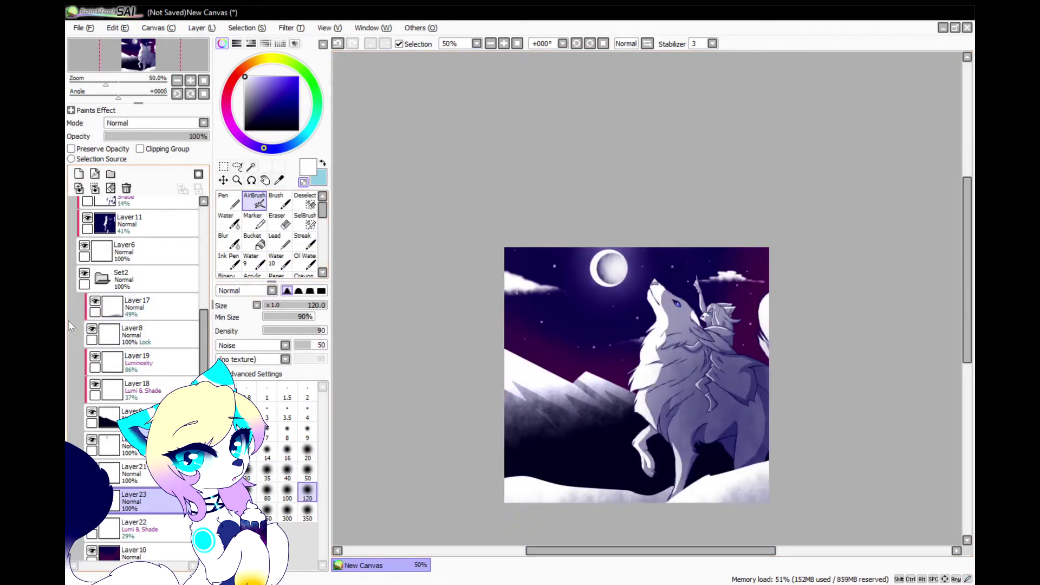
{"action": "scroll", "coordinate": [100, 320], "scroll_direction": "up", "scroll_amount": 1}
{"action": "left_click", "coordinate": [102, 335]}
{"action": "scroll", "coordinate": [104, 315], "scroll_direction": "up", "scroll_amount": 3}
{"action": "left_click", "coordinate": [100, 215]}
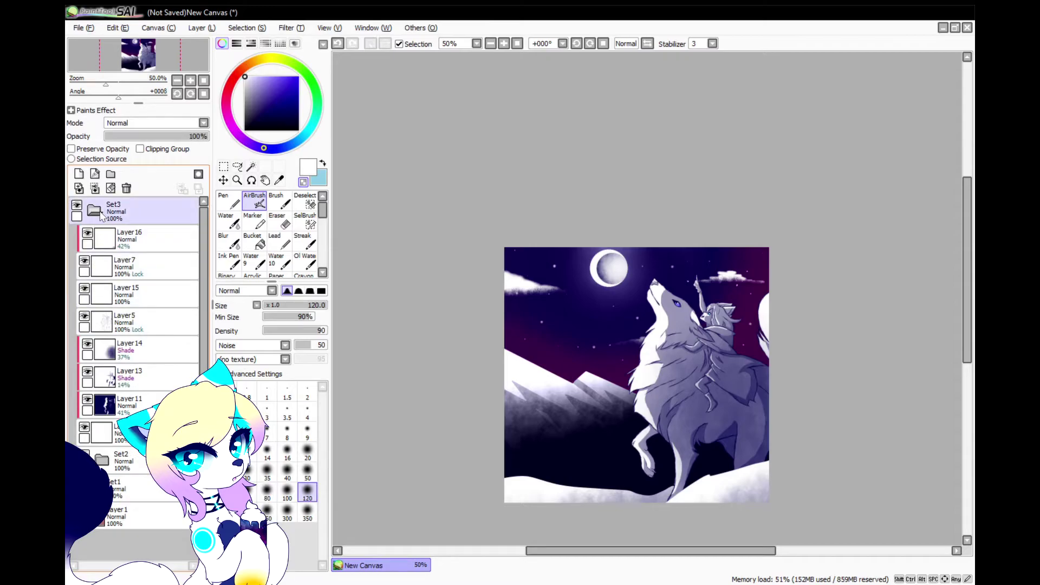
{"action": "left_click", "coordinate": [94, 212]}
{"action": "left_click", "coordinate": [79, 174]}
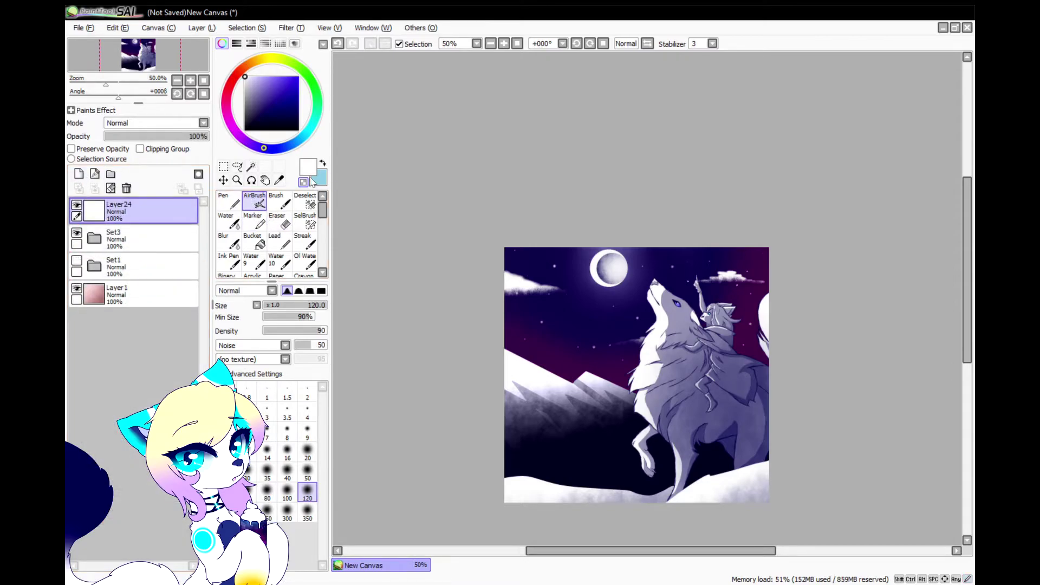
Draw a few short white diagonal rain strokes in the sky below the left cloud using the Pencil at size 4.
{"action": "scroll", "coordinate": [275, 253], "scroll_direction": "down", "scroll_amount": 3}
{"action": "left_click", "coordinate": [229, 246]}
{"action": "scroll", "coordinate": [553, 309], "scroll_direction": "up", "scroll_amount": 5}
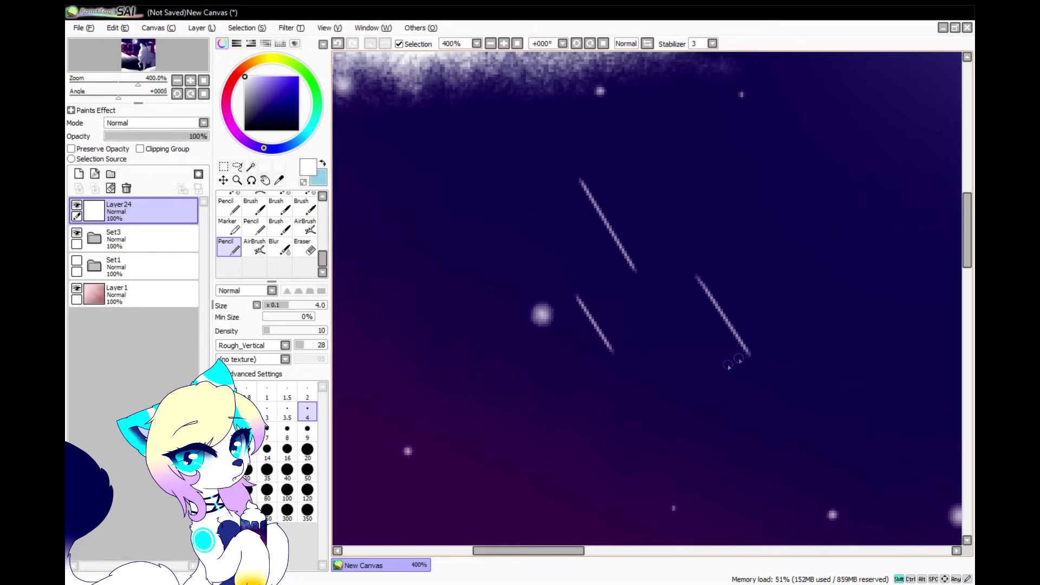
{"action": "left_click", "coordinate": [720, 422], "text": "shift"}
{"action": "scroll", "coordinate": [523, 296], "scroll_direction": "down", "scroll_amount": 5}
Create a new folder at the top of the layer stack and move Layer24 into it.
{"action": "left_click", "coordinate": [152, 237]}
{"action": "left_click", "coordinate": [111, 173]}
{"action": "left_click_drag", "start_coordinate": [138, 212], "coordinate": [141, 243]}
{"action": "left_click", "coordinate": [141, 244]}
Duplicate the rain strokes, offset the copy slightly down and left, and merge it into Layer24.
{"action": "key", "text": "ctrl+a"}
{"action": "key", "text": "ctrl+c"}
{"action": "key", "text": "ctrl+v"}
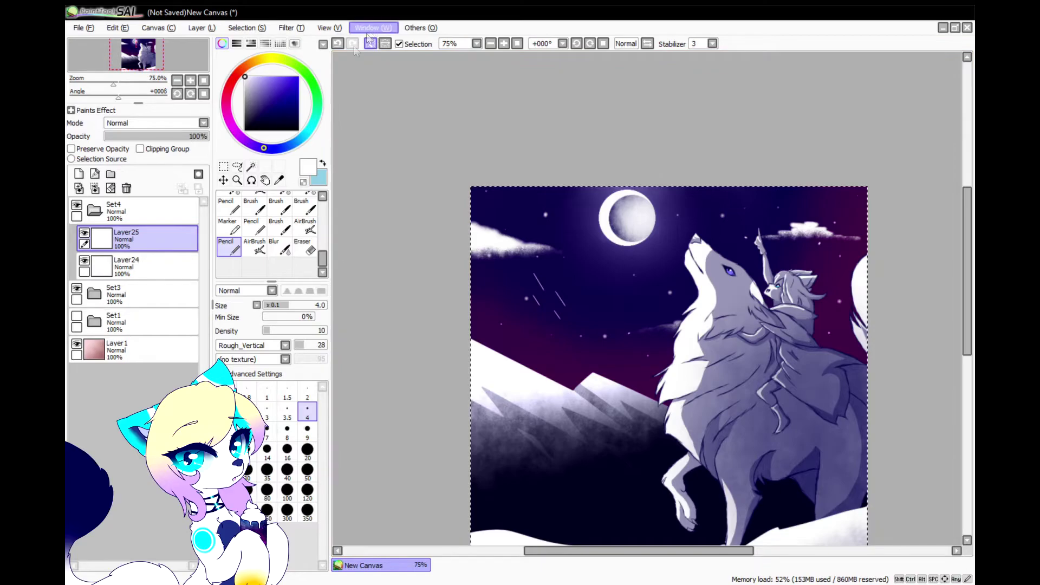
{"action": "left_click", "coordinate": [225, 167]}
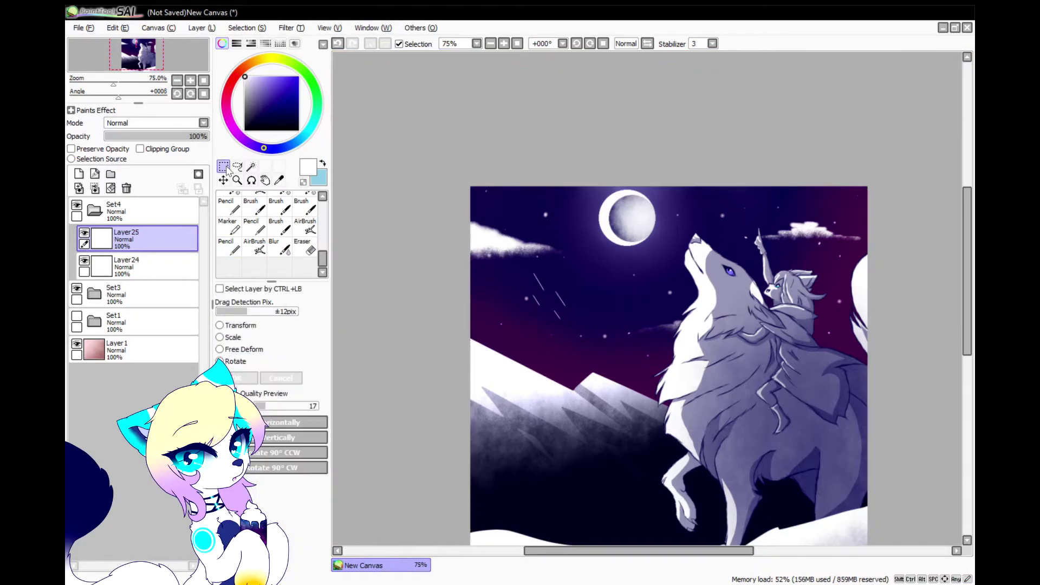
{"action": "left_click", "coordinate": [236, 327]}
{"action": "key", "text": "Return"}
{"action": "left_click", "coordinate": [96, 189]}
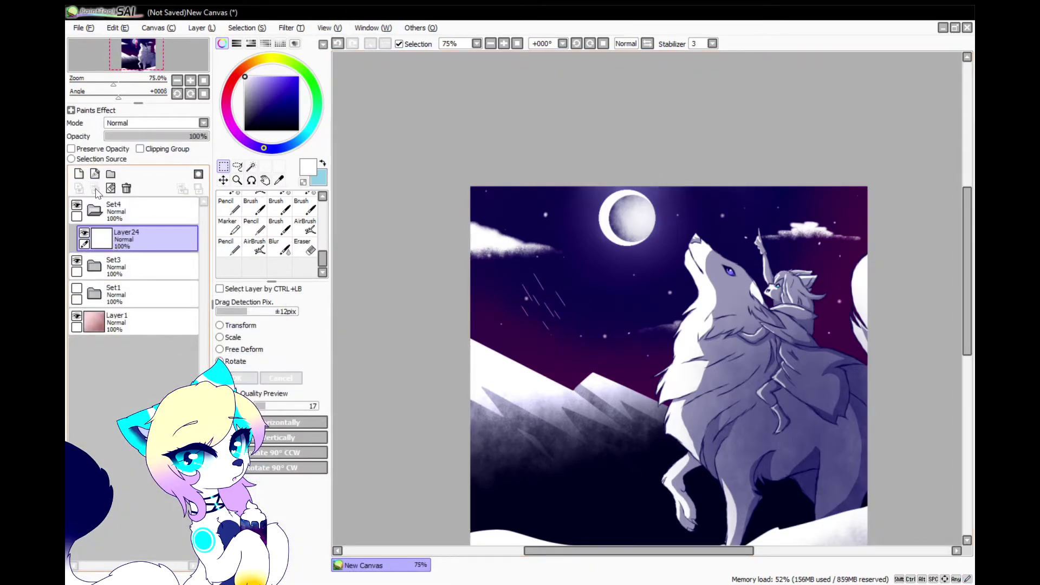
Paste another copy of the rain strokes, shift it slightly upward, and merge it down.
{"action": "key", "text": "ctrl+v"}
{"action": "left_click", "coordinate": [236, 326]}
{"action": "left_click_drag", "start_coordinate": [547, 325], "coordinate": [554, 301]}
{"action": "key", "text": "Return"}
{"action": "left_click", "coordinate": [96, 190]}
Paste the rain patch again, move the copy down toward the mountain ridge, and merge it into Layer24.
{"action": "key", "text": "ctrl+v"}
{"action": "left_click", "coordinate": [370, 47]}
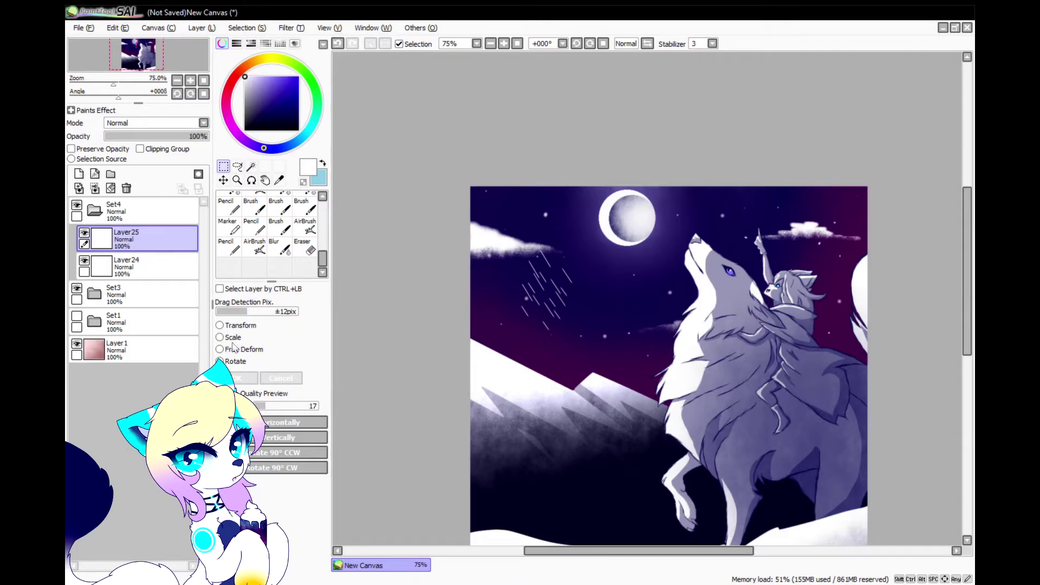
{"action": "key", "text": "ctrl+t"}
{"action": "mouse_move", "coordinate": [493, 306]}
{"action": "left_mouse_down"}
{"action": "mouse_move", "coordinate": [496, 283]}
{"action": "mouse_move", "coordinate": [597, 353]}
{"action": "left_mouse_up"}
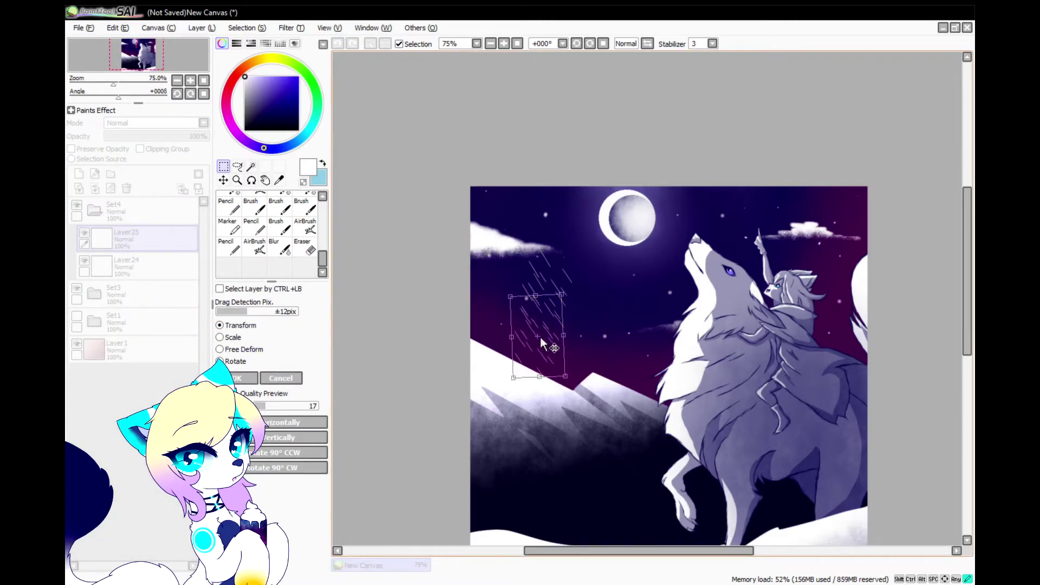
{"action": "key", "text": "Return"}
{"action": "key", "text": "ctrl+e"}
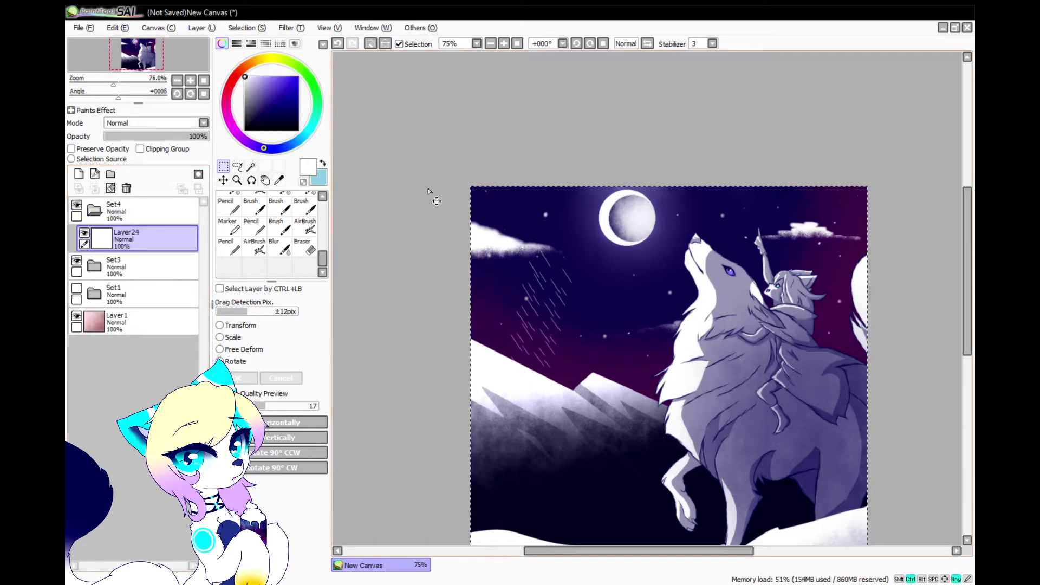
Extend the rain with larger copies of the patch, one beneath the left cloud and one over the canvas's upper-left corner.
{"action": "key", "text": "ctrl+z"}
{"action": "key", "text": "ctrl+t"}
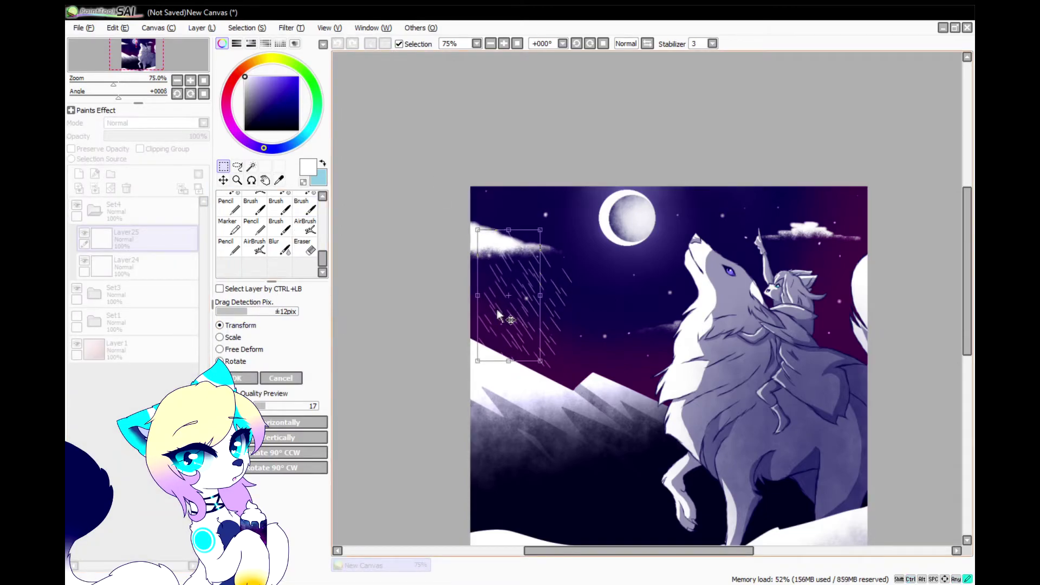
{"action": "left_click", "coordinate": [243, 384]}
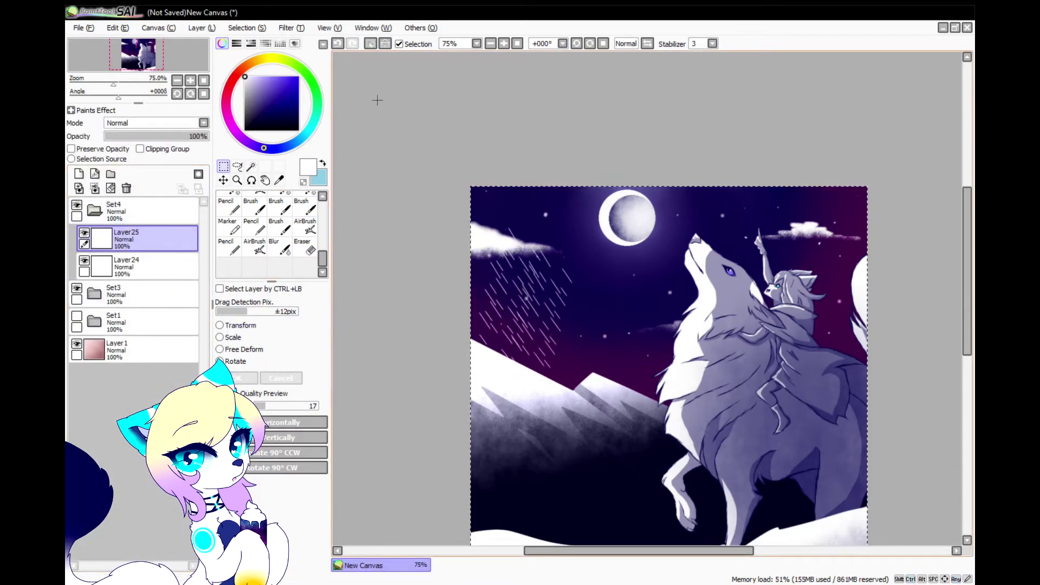
{"action": "key", "text": "ctrl+t"}
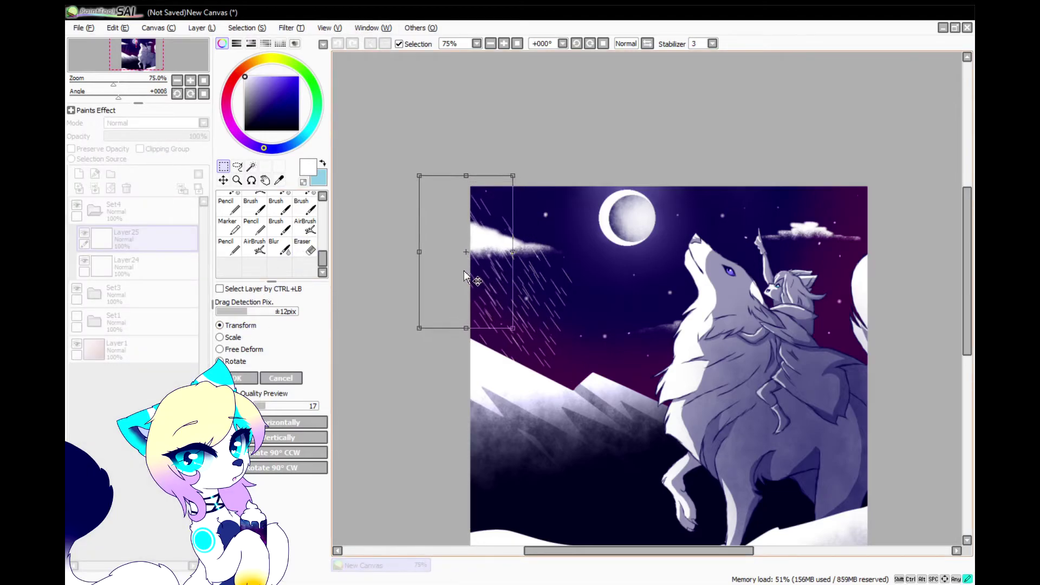
{"action": "left_click", "coordinate": [238, 378]}
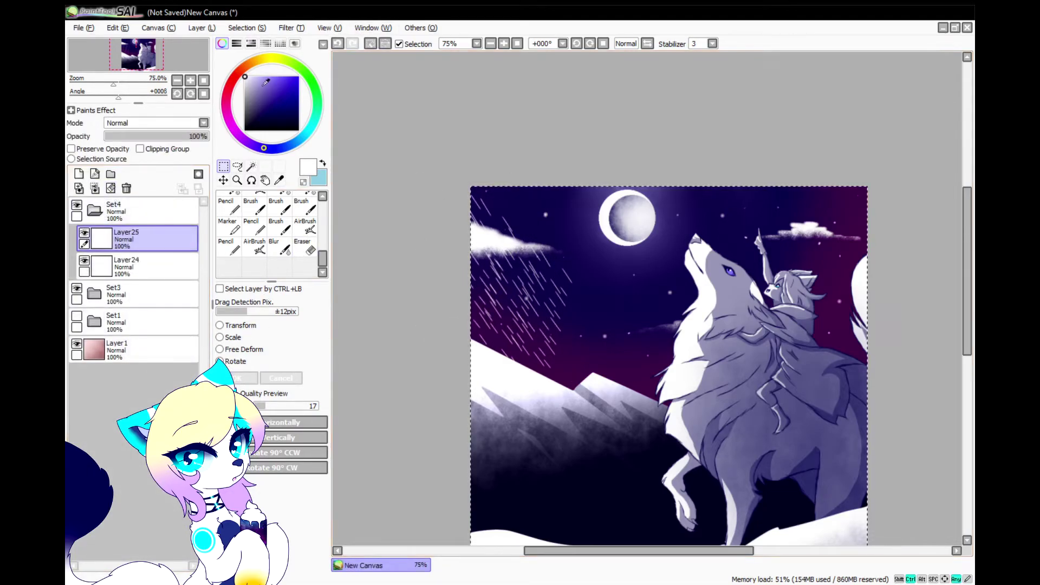
Place one copy of the rain patch at the top of the sky beside the moon and another across the moon.
{"action": "left_click", "coordinate": [241, 327]}
{"action": "mouse_move", "coordinate": [503, 316]}
{"action": "left_mouse_down"}
{"action": "mouse_move", "coordinate": [529, 225]}
{"action": "mouse_move", "coordinate": [523, 235]}
{"action": "mouse_move", "coordinate": [516, 217]}
{"action": "left_mouse_up"}
{"action": "left_click", "coordinate": [238, 378]}
{"action": "key", "text": "ctrl+v"}
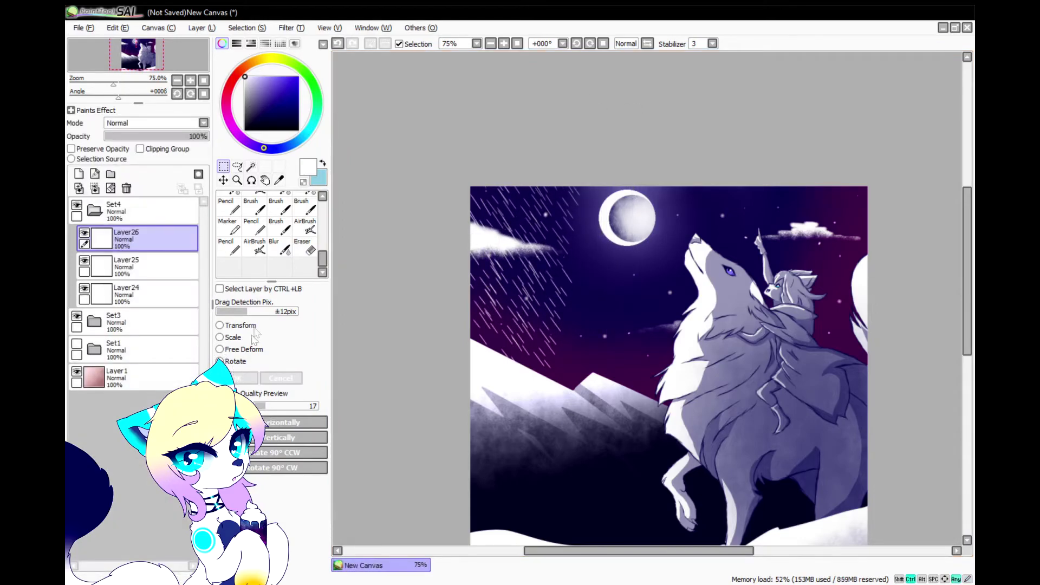
{"action": "left_click", "coordinate": [238, 327]}
{"action": "mouse_move", "coordinate": [518, 320]}
{"action": "left_mouse_down"}
{"action": "mouse_move", "coordinate": [589, 280]}
{"action": "mouse_move", "coordinate": [569, 282]}
{"action": "left_mouse_up"}
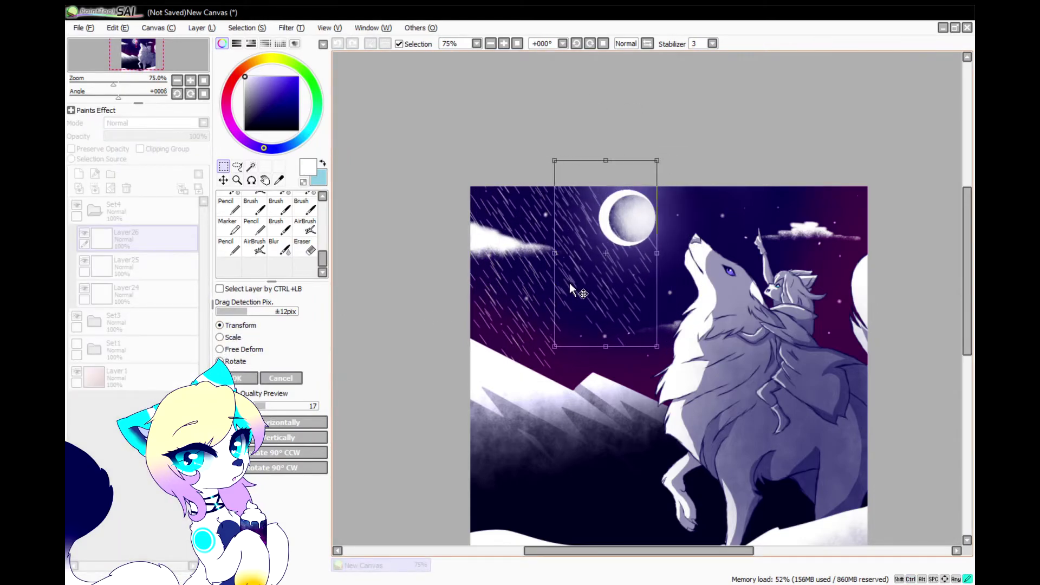
{"action": "left_click", "coordinate": [253, 380]}
Paste two rain patches and place them over the mountain peaks and the dark slope at the canvas's left edge.
{"action": "key", "text": "ctrl+v"}
{"action": "left_click", "coordinate": [240, 326]}
{"action": "left_click_drag", "start_coordinate": [501, 311], "coordinate": [567, 389]}
{"action": "left_click", "coordinate": [242, 379]}
{"action": "key", "text": "ctrl+v"}
{"action": "key", "text": "ctrl+t"}
{"action": "left_click_drag", "start_coordinate": [507, 278], "coordinate": [486, 401]}
{"action": "left_click", "coordinate": [242, 380]}
Paste two rain patches, placing one above the moon and the other between the moon and the wolf's head.
{"action": "key", "text": "ctrl+v"}
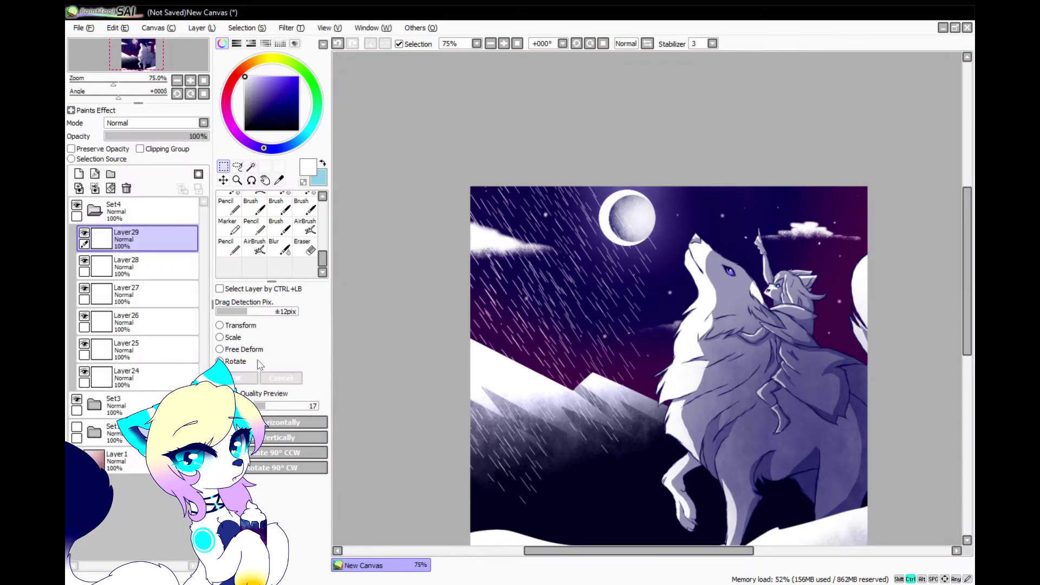
{"action": "key", "text": "ctrl+t"}
{"action": "left_click_drag", "start_coordinate": [484, 302], "coordinate": [632, 163]}
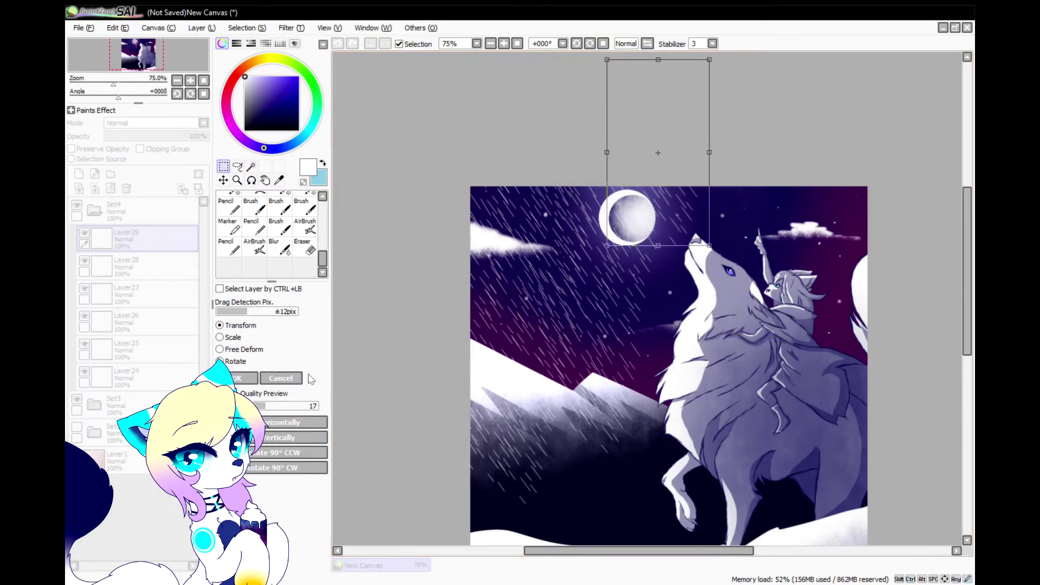
{"action": "left_click", "coordinate": [243, 378]}
{"action": "key", "text": "ctrl+v"}
{"action": "key", "text": "ctrl+t"}
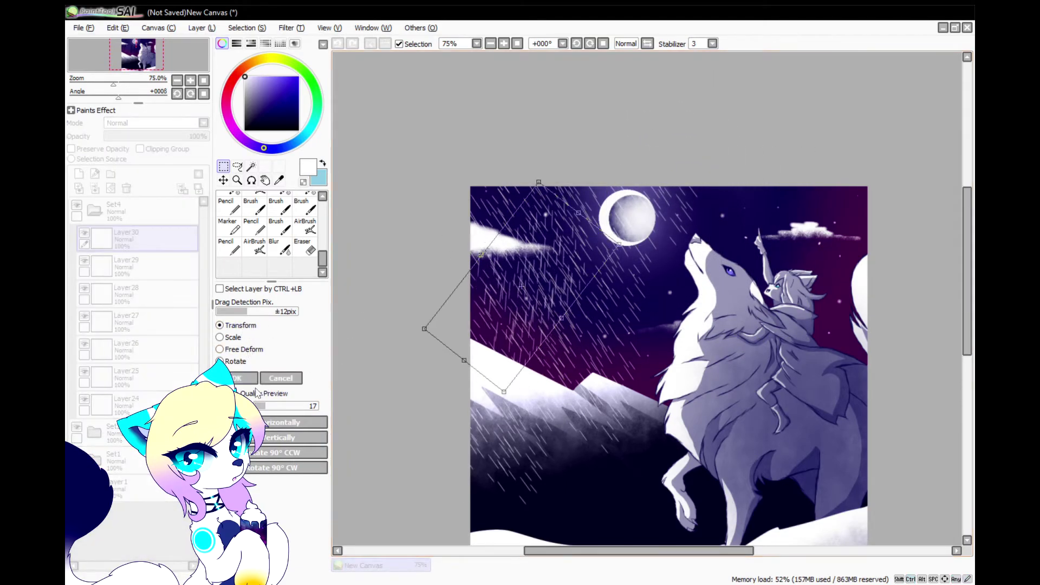
{"action": "left_click", "coordinate": [281, 382]}
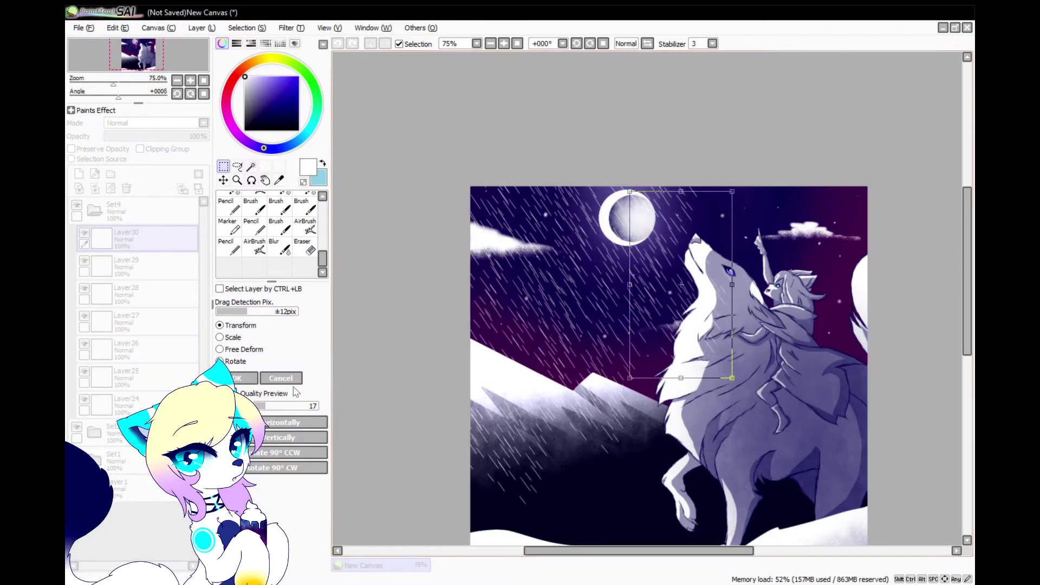
Paste two more rain patches and position them over the wolf's chest and the dark area below the mountains.
{"action": "key", "text": "ctrl+v"}
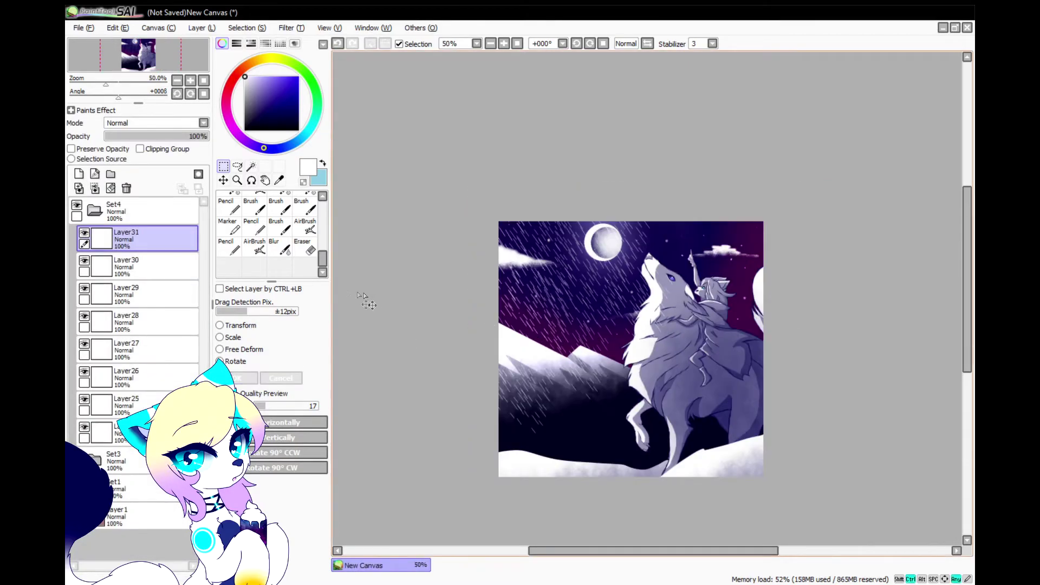
{"action": "key", "text": "ctrl+t"}
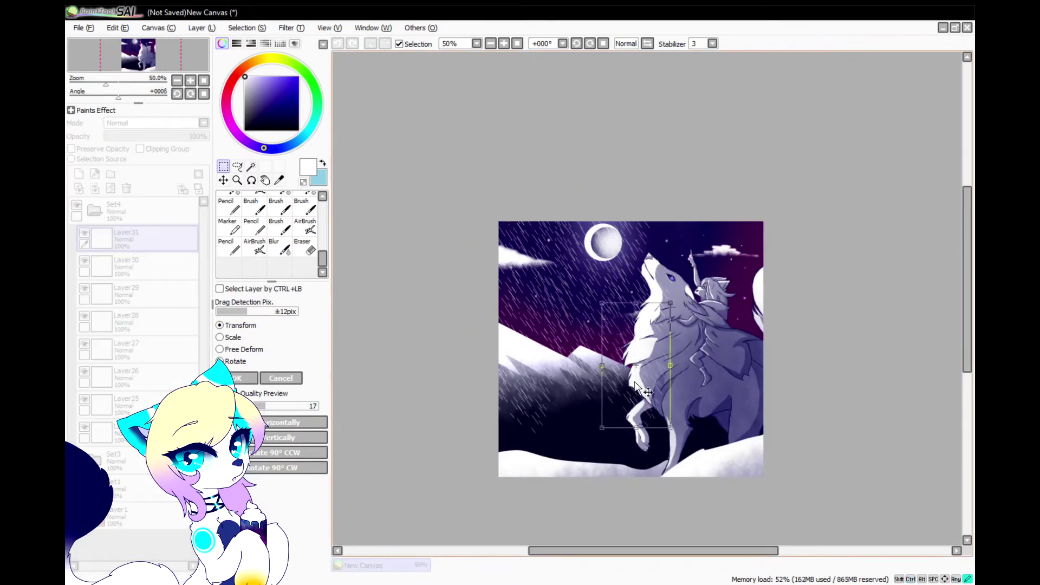
{"action": "left_click", "coordinate": [302, 378]}
{"action": "key", "text": "ctrl+v"}
{"action": "key", "text": "ctrl+t"}
{"action": "left_click_drag", "start_coordinate": [608, 390], "coordinate": [555, 438]}
{"action": "key", "text": "Return"}
Paste rain patches over the canvas's lower-left corner and over the wolf's front legs.
{"action": "key", "text": "ctrl+v"}
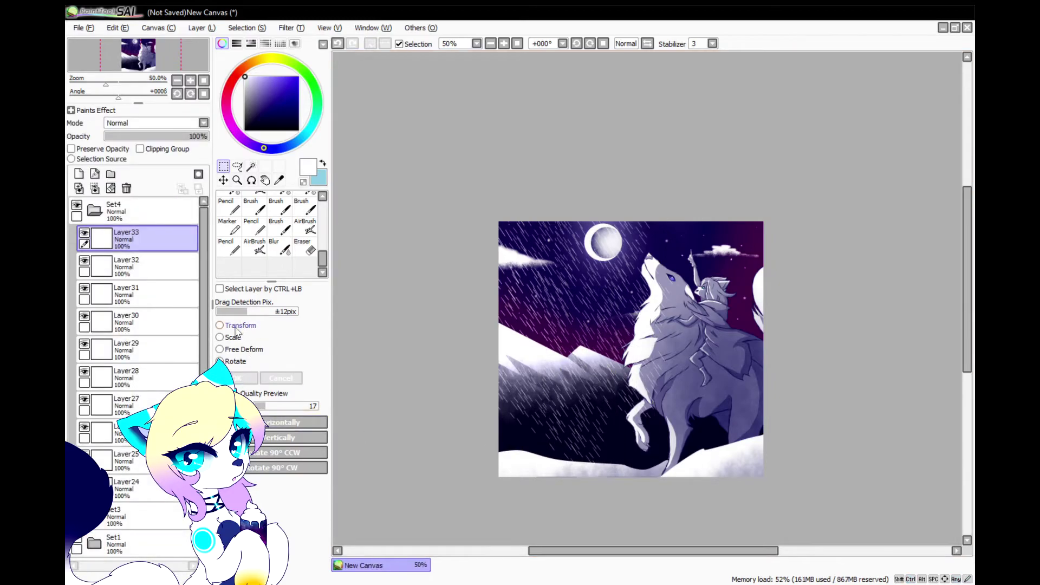
{"action": "key", "text": "ctrl+t"}
{"action": "left_click_drag", "start_coordinate": [529, 304], "coordinate": [513, 444]}
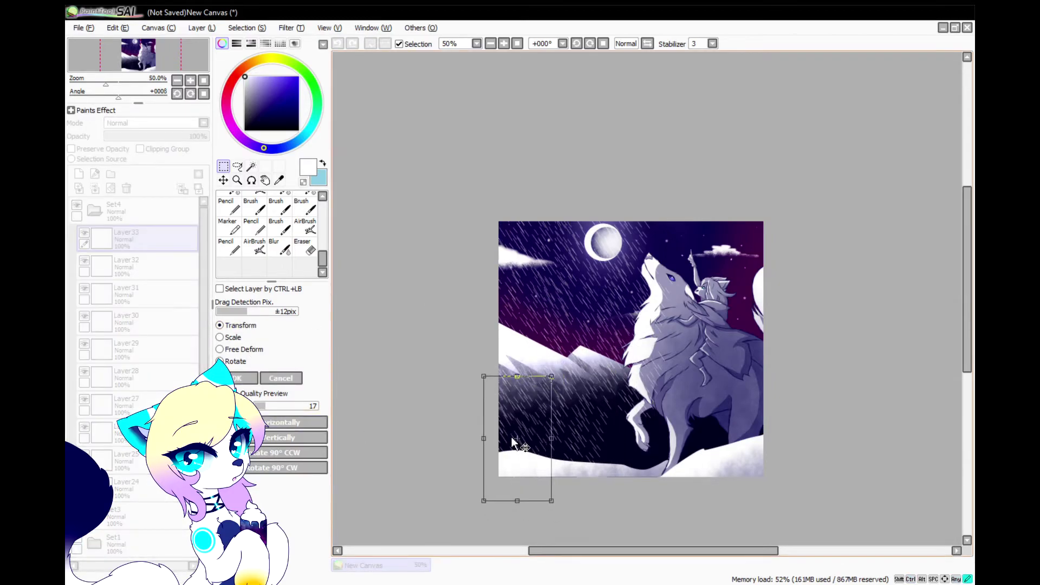
{"action": "key", "text": "Return"}
{"action": "key", "text": "ctrl+v"}
{"action": "key", "text": "ctrl+t"}
{"action": "left_click_drag", "start_coordinate": [500, 454], "coordinate": [667, 427]}
{"action": "key", "text": "Return"}
Paste two further rain patches over the wolf's body, placing one on the hindquarters near the lower-right corner.
{"action": "key", "text": "ctrl+v"}
{"action": "key", "text": "ctrl+t"}
{"action": "left_click", "coordinate": [240, 382]}
{"action": "key", "text": "ctrl+v"}
{"action": "key", "text": "ctrl+t"}
{"action": "left_click_drag", "start_coordinate": [544, 311], "coordinate": [732, 432]}
{"action": "left_click", "coordinate": [247, 379]}
Paste two rain patches and place them over the wolf's neck and the sky around its head.
{"action": "key", "text": "ctrl+v"}
{"action": "key", "text": "ctrl+t"}
{"action": "left_click_drag", "start_coordinate": [507, 322], "coordinate": [662, 320]}
{"action": "left_click", "coordinate": [237, 379]}
{"action": "key", "text": "ctrl+v"}
{"action": "key", "text": "ctrl+t"}
{"action": "left_click_drag", "start_coordinate": [536, 304], "coordinate": [672, 277]}
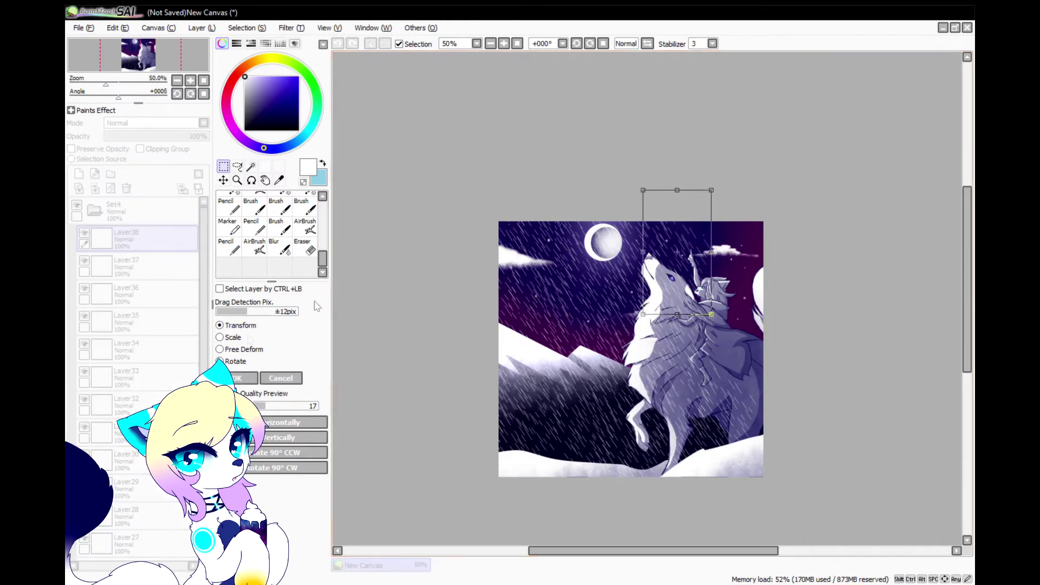
{"action": "left_click", "coordinate": [245, 381]}
Add two more rain patch copies, placing one over the rider and the canvas's upper-right corner.
{"action": "key", "text": "ctrl+v"}
{"action": "key", "text": "ctrl+t"}
{"action": "left_click_drag", "start_coordinate": [536, 303], "coordinate": [726, 271]}
{"action": "left_click", "coordinate": [246, 379]}
{"action": "key", "text": "ctrl+v"}
{"action": "key", "text": "ctrl+t"}
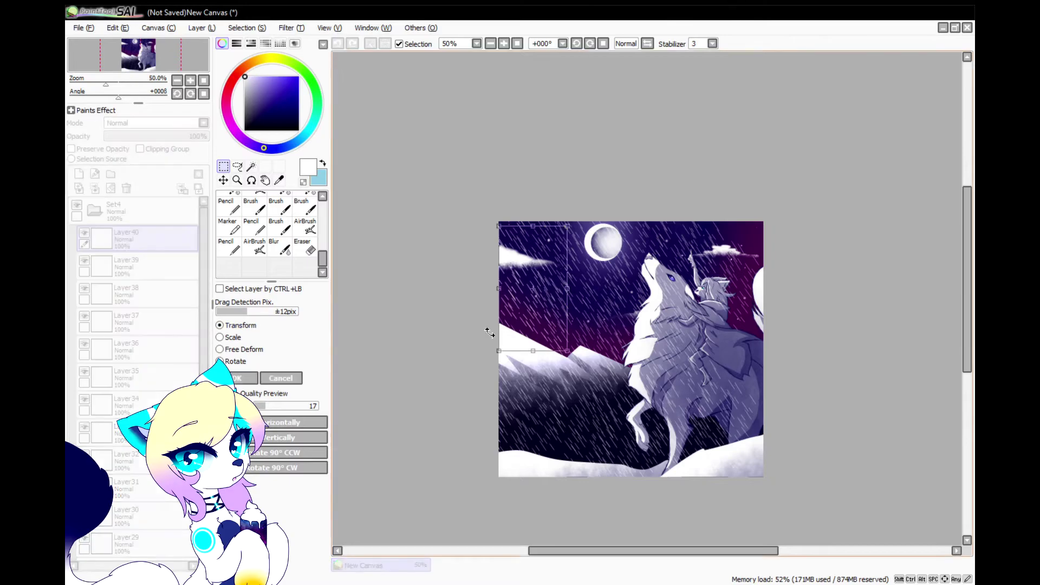
{"action": "left_click", "coordinate": [244, 379]}
Fill the remaining gaps with two rain patches along the canvas's right edge, over the wolf's back.
{"action": "key", "text": "ctrl+v"}
{"action": "key", "text": "ctrl+t"}
{"action": "left_click_drag", "start_coordinate": [534, 339], "coordinate": [735, 360]}
{"action": "left_click", "coordinate": [252, 379]}
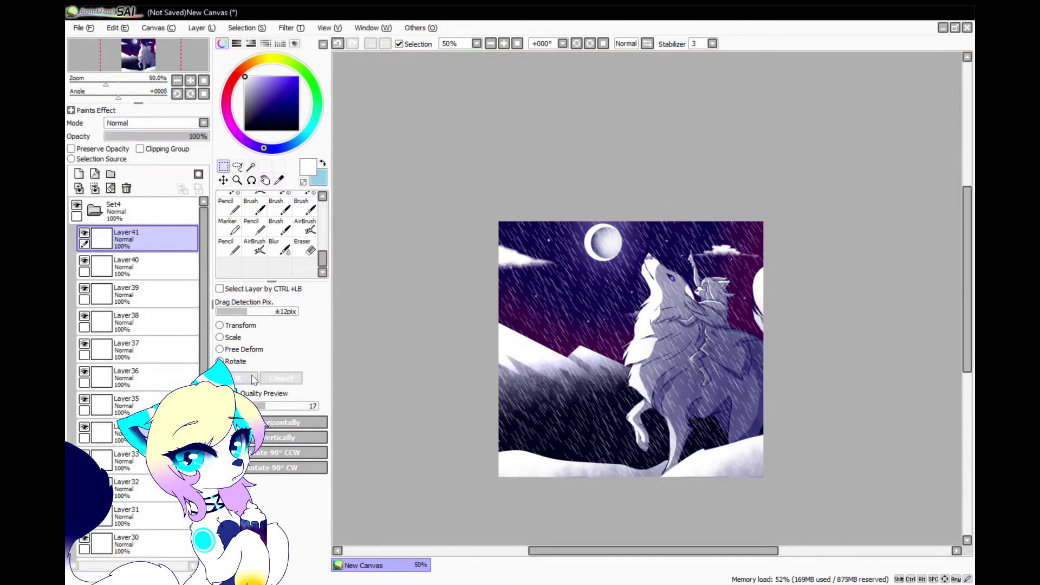
{"action": "left_click", "coordinate": [237, 328]}
{"action": "left_click_drag", "start_coordinate": [547, 307], "coordinate": [748, 327]}
{"action": "left_click", "coordinate": [252, 378]}
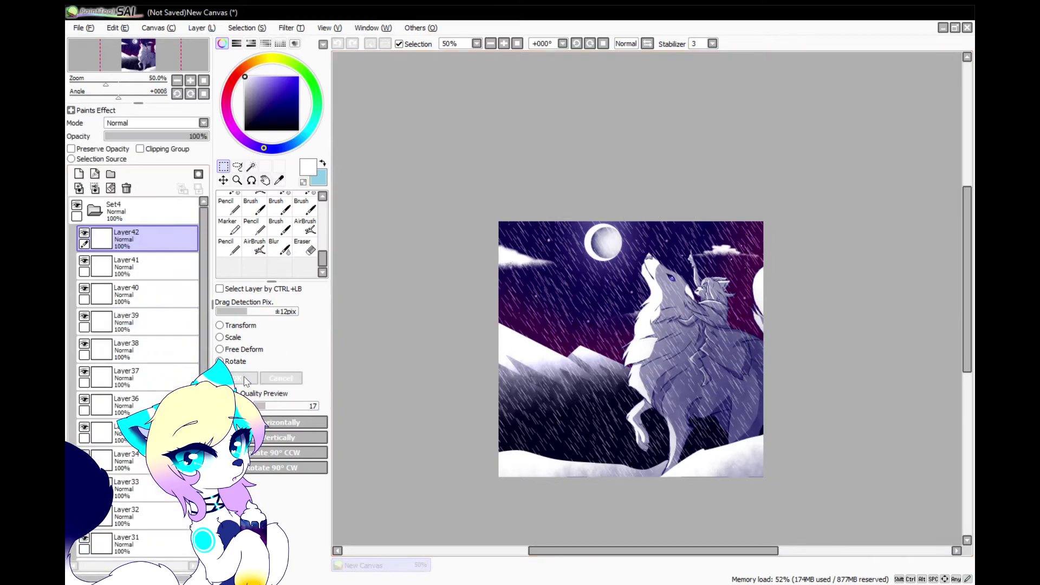
Collapse the Set4 folder and merge all its rain copies into a single layer.
{"action": "left_click", "coordinate": [101, 215]}
{"action": "left_click", "coordinate": [111, 215]}
{"action": "left_click", "coordinate": [97, 191]}
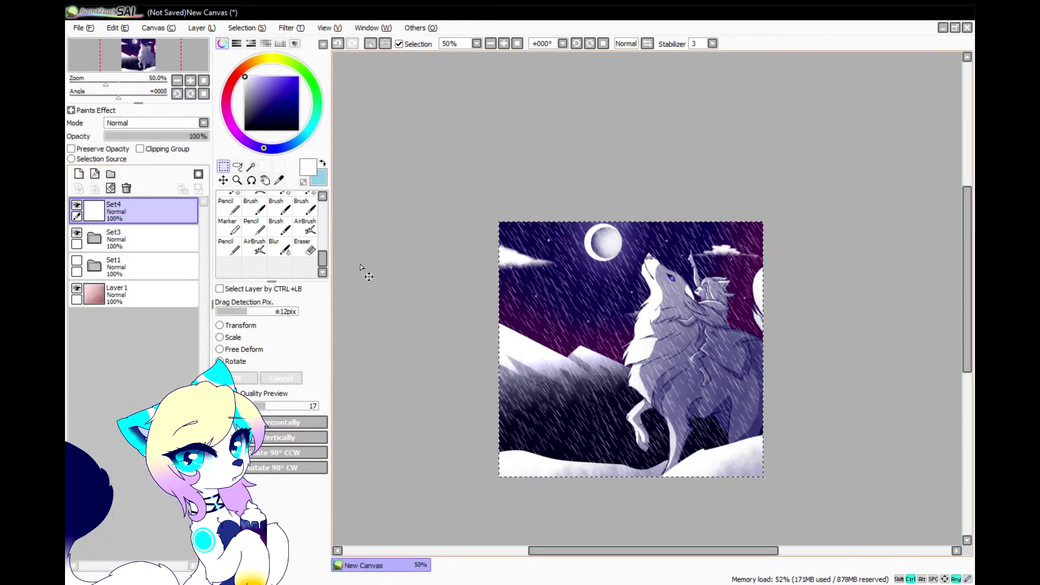
Duplicate the merged rain layer and enlarge the copy beyond the canvas as heavier foreground rain.
{"action": "key", "text": "ctrl+v"}
{"action": "left_click", "coordinate": [238, 326]}
{"action": "scroll", "coordinate": [590, 284], "scroll_direction": "down", "scroll_amount": 2}
{"action": "left_click_drag", "start_coordinate": [666, 369], "coordinate": [741, 452]}
{"action": "left_click_drag", "start_coordinate": [628, 379], "coordinate": [602, 351]}
{"action": "left_click", "coordinate": [245, 378]}
Lower the opacity of the Set4 rain layer and keep the enlarged rain on Layer24 at 100%.
{"action": "left_click", "coordinate": [173, 236]}
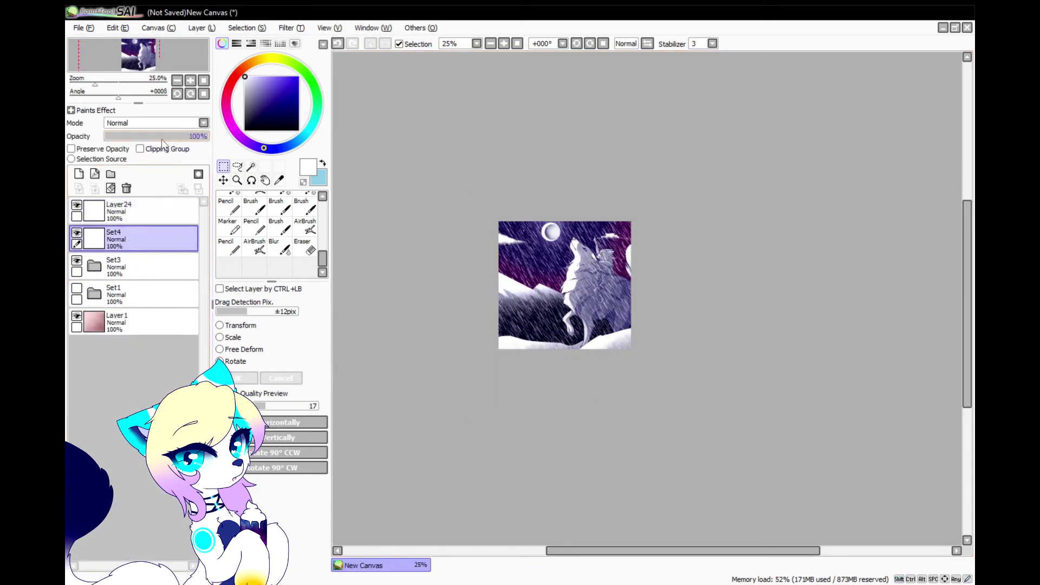
{"action": "scroll", "coordinate": [536, 240], "scroll_direction": "up", "scroll_amount": 4}
{"action": "left_click", "coordinate": [161, 212]}
{"action": "left_click_drag", "start_coordinate": [170, 138], "coordinate": [212, 156]}
Move the Set4 rain layer into the Set3 folder next to Set2, behind the wolf, and set its opacity to 39%.
{"action": "left_click_drag", "start_coordinate": [122, 240], "coordinate": [106, 280]}
{"action": "left_click", "coordinate": [96, 294]}
{"action": "left_click", "coordinate": [95, 294]}
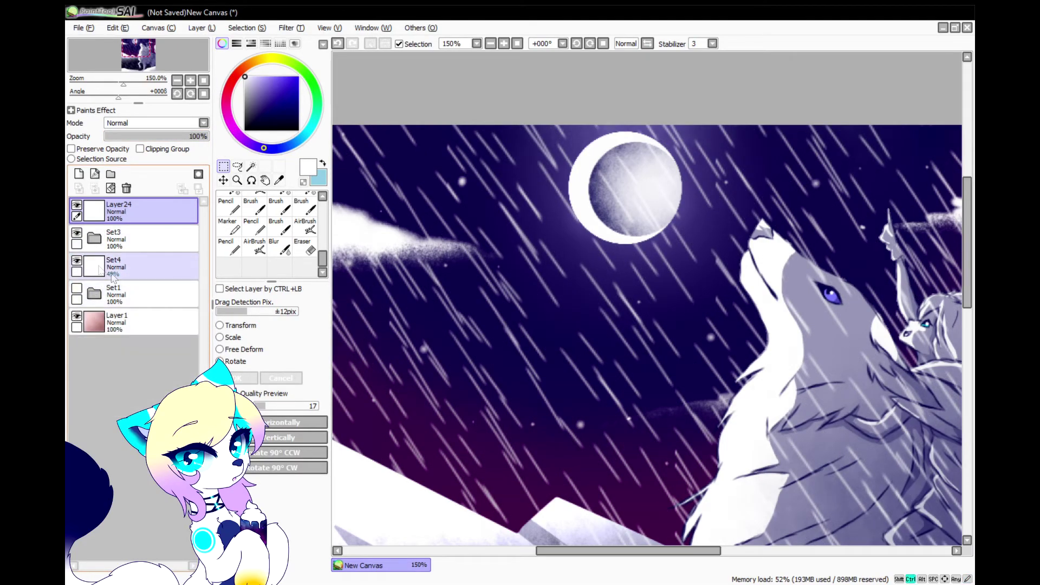
{"action": "left_click", "coordinate": [95, 239]}
{"action": "scroll", "coordinate": [113, 375], "scroll_direction": "down", "scroll_amount": 1}
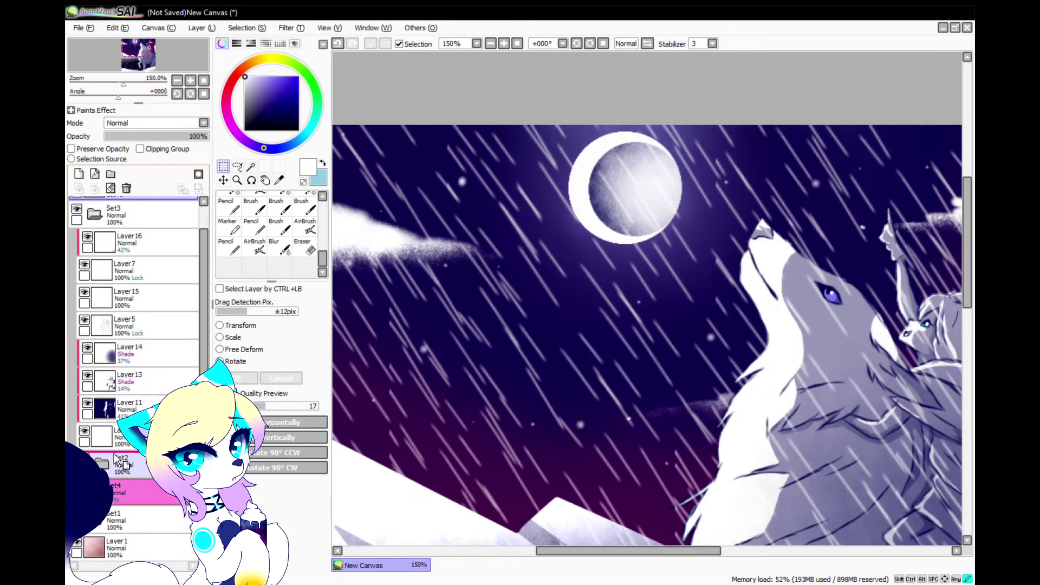
{"action": "left_click_drag", "start_coordinate": [116, 459], "coordinate": [119, 486]}
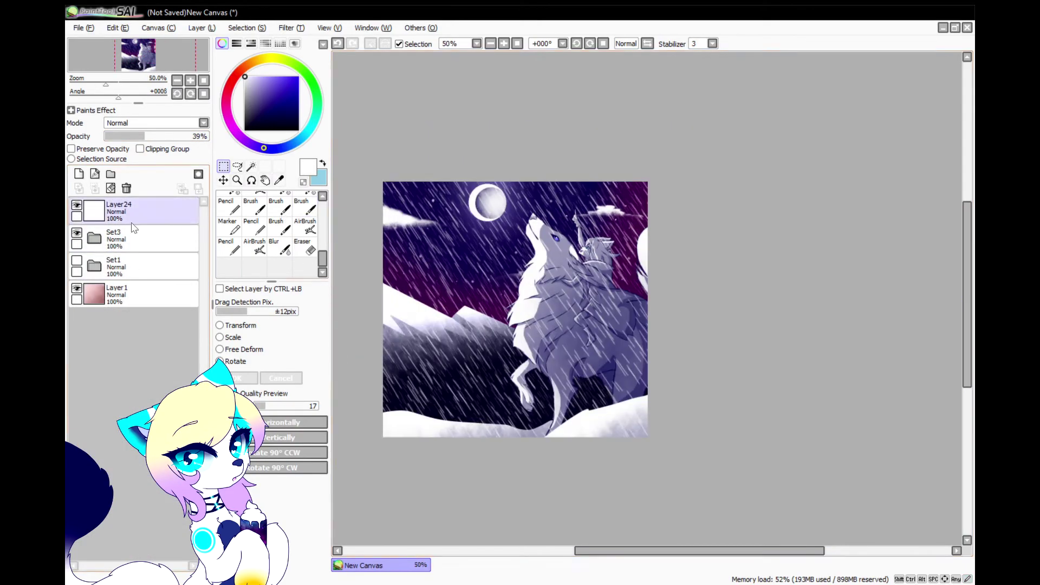
On a new layer above Layer24, paint a curved white shooting-star tail above the rider with the Pencil at size 4.
{"action": "left_click", "coordinate": [78, 173]}
{"action": "left_click", "coordinate": [229, 246]}
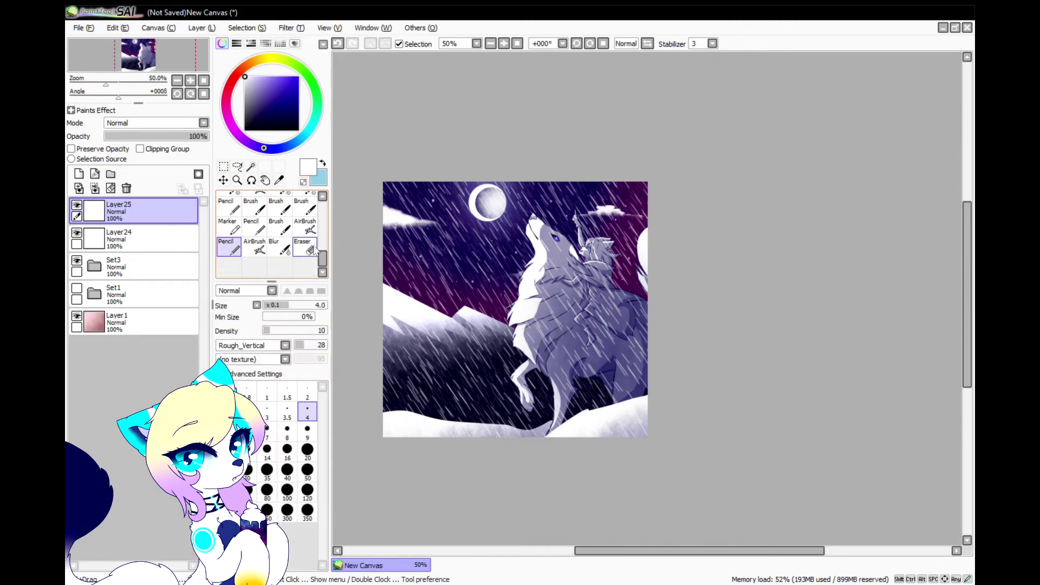
{"action": "scroll", "coordinate": [572, 203], "scroll_direction": "up", "scroll_amount": 6}
{"action": "scroll", "coordinate": [607, 187], "scroll_direction": "down", "scroll_amount": 4}
{"action": "scroll", "coordinate": [591, 162], "scroll_direction": "up", "scroll_amount": 6}
{"action": "left_click_drag", "start_coordinate": [627, 177], "coordinate": [565, 182]}
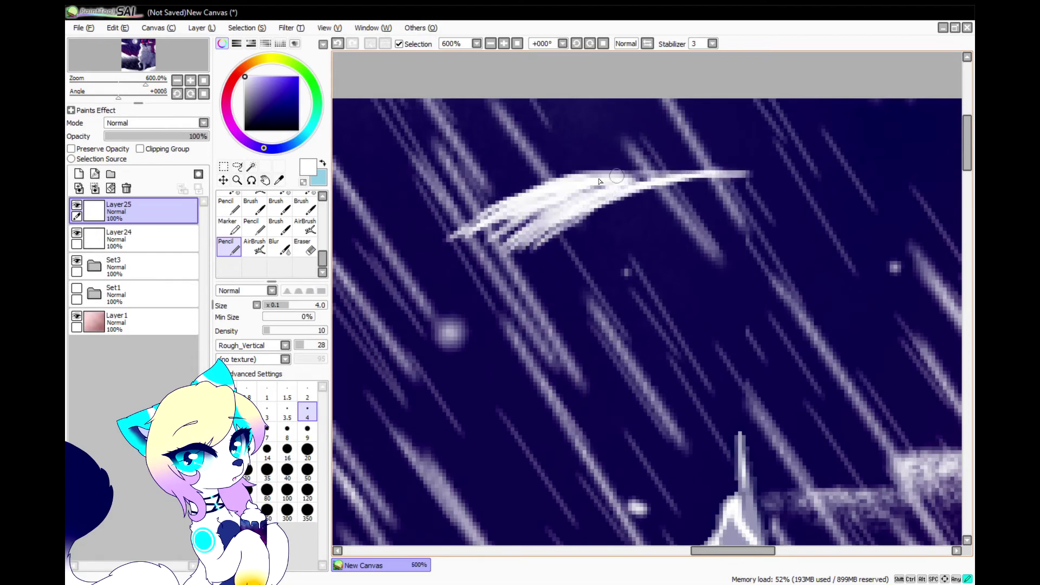
{"action": "scroll", "coordinate": [668, 173], "scroll_direction": "up", "scroll_amount": 3}
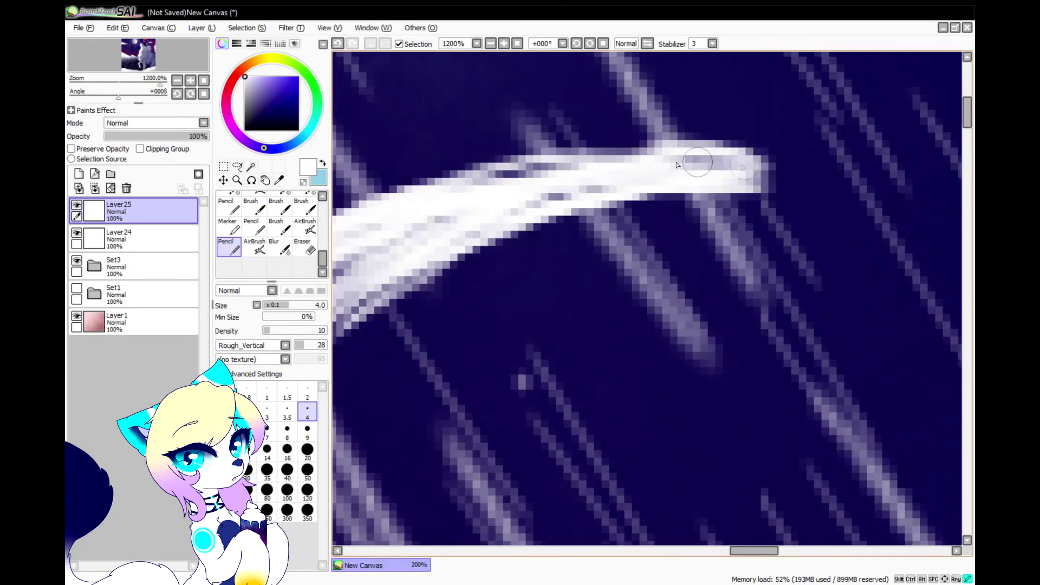
{"action": "left_click_drag", "start_coordinate": [607, 170], "coordinate": [540, 191]}
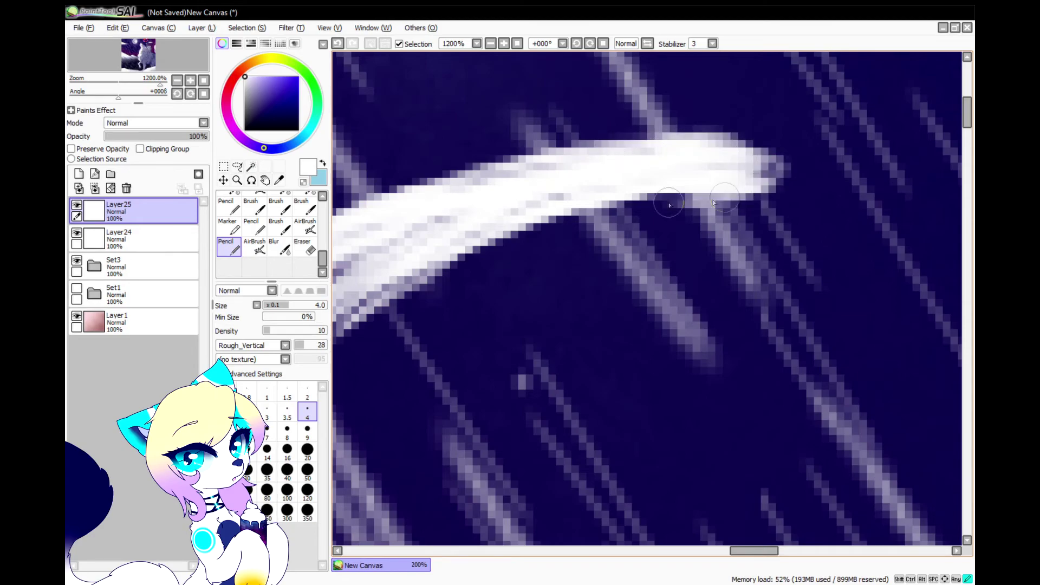
{"action": "scroll", "coordinate": [539, 216], "scroll_direction": "down", "scroll_amount": 3}
{"action": "scroll", "coordinate": [539, 234], "scroll_direction": "up", "scroll_amount": 2}
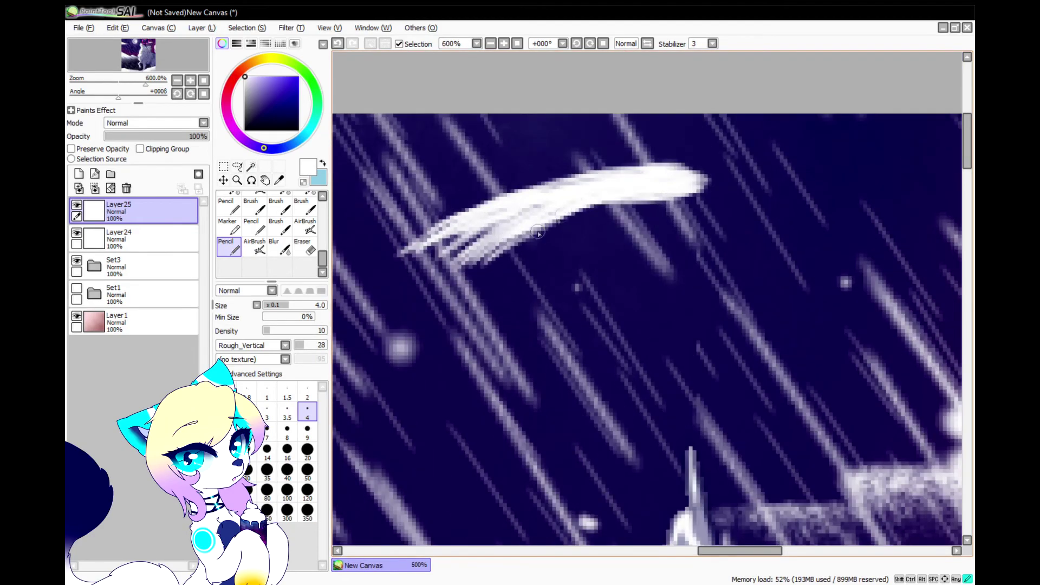
Fade the trailing end of the shooting star's tail with the AirBrush at size 120 in transparent colour.
{"action": "scroll", "coordinate": [271, 233], "scroll_direction": "up", "scroll_amount": 3}
{"action": "left_click", "coordinate": [254, 203]}
{"action": "scroll", "coordinate": [599, 333], "scroll_direction": "down", "scroll_amount": 3}
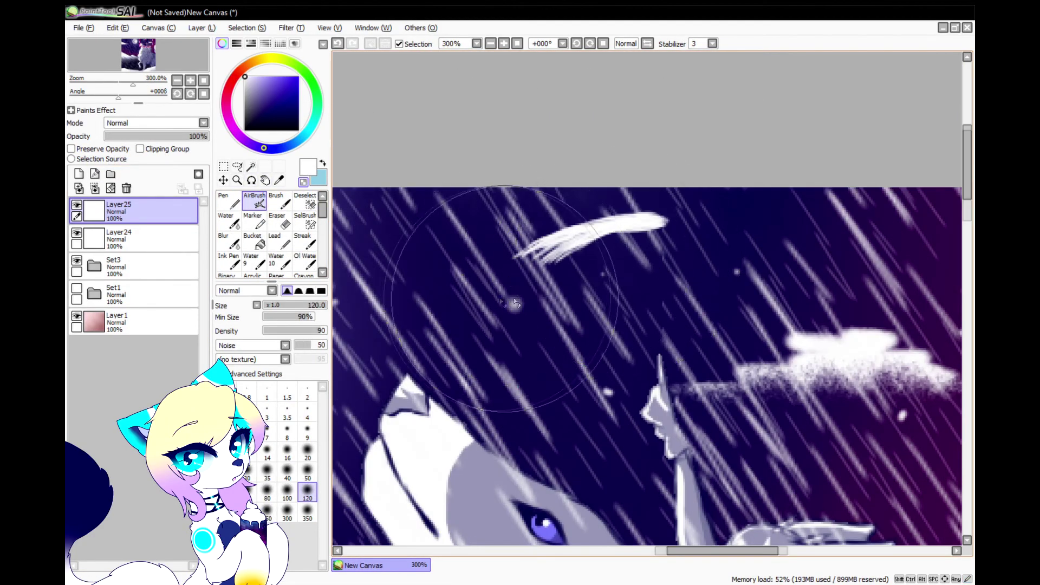
{"action": "scroll", "coordinate": [598, 334], "scroll_direction": "up", "scroll_amount": 1}
{"action": "scroll", "coordinate": [599, 174], "scroll_direction": "down", "scroll_amount": 5}
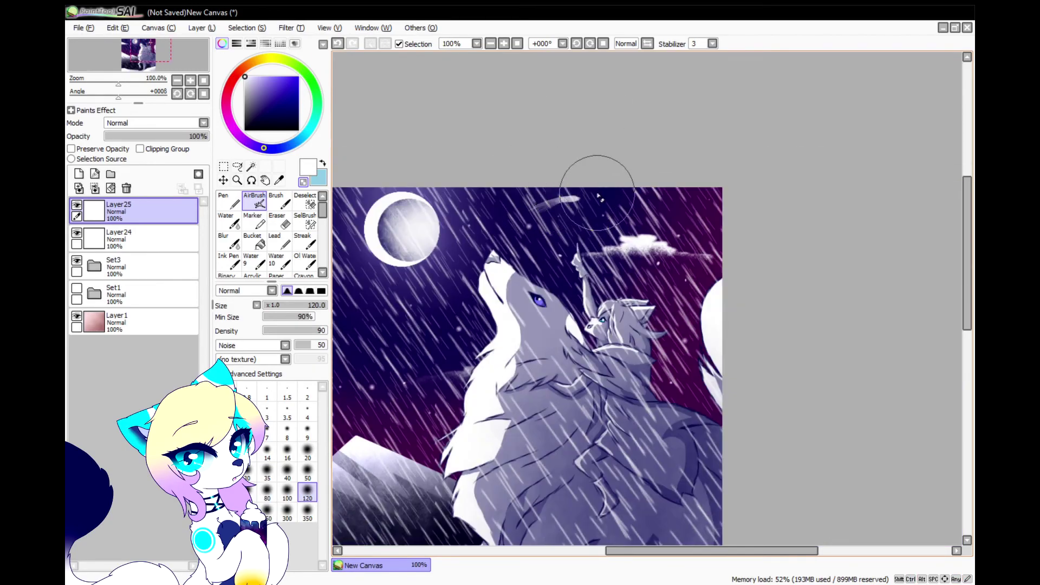
On another new layer, draw a white eight-pointed star at the tail's head with the Pencil at size 9.
{"action": "left_click", "coordinate": [79, 173]}
{"action": "scroll", "coordinate": [271, 233], "scroll_direction": "down", "scroll_amount": 3}
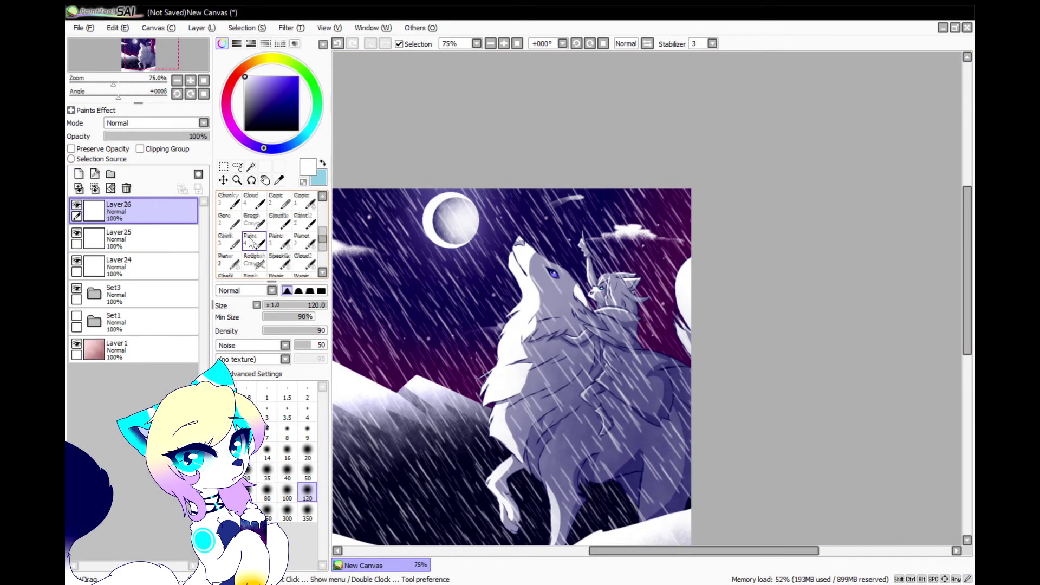
{"action": "left_click", "coordinate": [229, 246]}
{"action": "scroll", "coordinate": [554, 208], "scroll_direction": "up", "scroll_amount": 6}
{"action": "scroll", "coordinate": [473, 211], "scroll_direction": "up", "scroll_amount": 4}
{"action": "left_click_drag", "start_coordinate": [484, 182], "coordinate": [482, 378]}
{"action": "left_click_drag", "start_coordinate": [484, 161], "coordinate": [484, 422]}
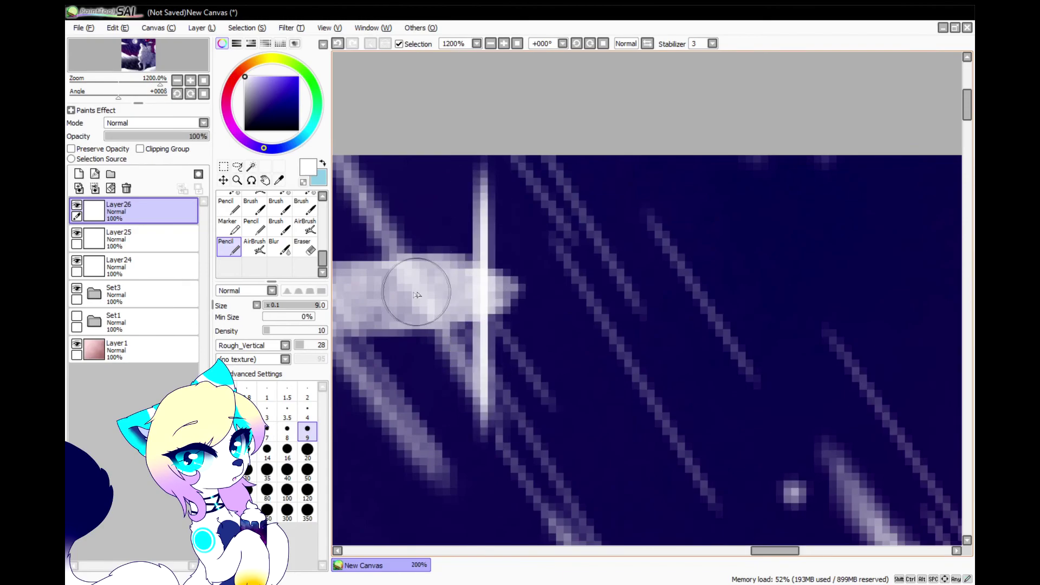
{"action": "left_click_drag", "start_coordinate": [416, 293], "coordinate": [639, 301]}
{"action": "left_click_drag", "start_coordinate": [401, 286], "coordinate": [593, 311]}
{"action": "left_click_drag", "start_coordinate": [391, 215], "coordinate": [558, 359]}
{"action": "left_click_drag", "start_coordinate": [448, 254], "coordinate": [581, 387]}
{"action": "left_click_drag", "start_coordinate": [549, 242], "coordinate": [405, 364]}
{"action": "scroll", "coordinate": [644, 256], "scroll_direction": "down", "scroll_amount": 4}
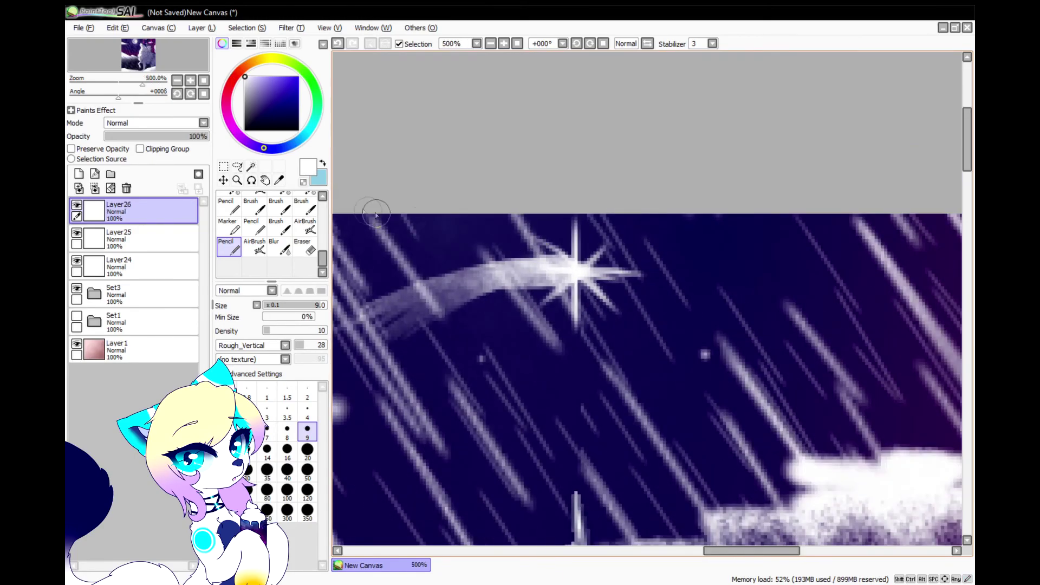
Add a soft white glow over the centre of the shooting star with the AirBrush at size 20.
{"action": "scroll", "coordinate": [258, 216], "scroll_direction": "up", "scroll_amount": 5}
{"action": "left_click", "coordinate": [256, 203]}
{"action": "left_click", "coordinate": [308, 454]}
{"action": "scroll", "coordinate": [574, 282], "scroll_direction": "down", "scroll_amount": 1}
{"action": "scroll", "coordinate": [574, 303], "scroll_direction": "up", "scroll_amount": 4}
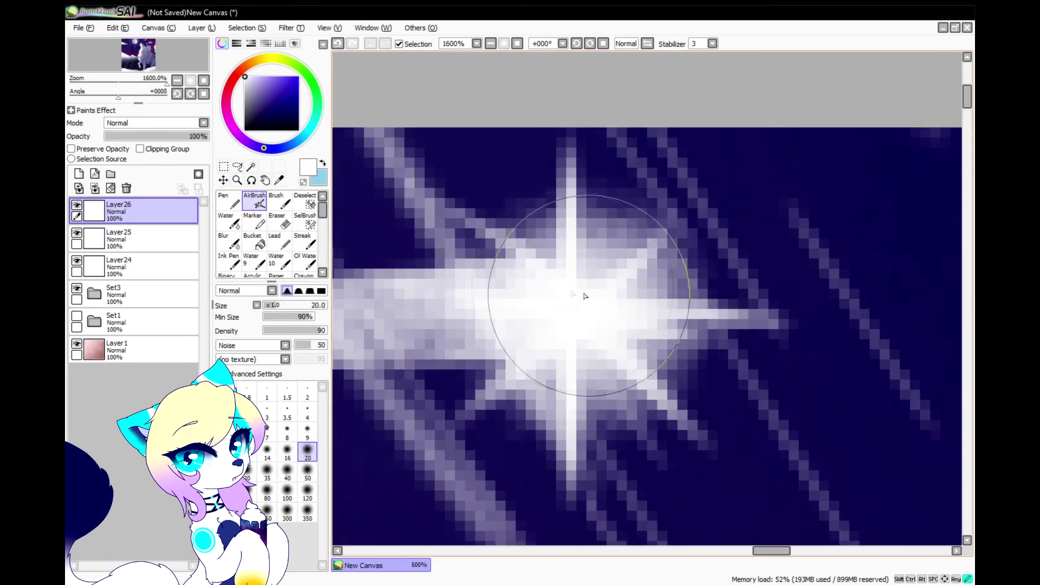
{"action": "scroll", "coordinate": [576, 325], "scroll_direction": "down", "scroll_amount": 6}
{"action": "scroll", "coordinate": [588, 216], "scroll_direction": "down", "scroll_amount": 4}
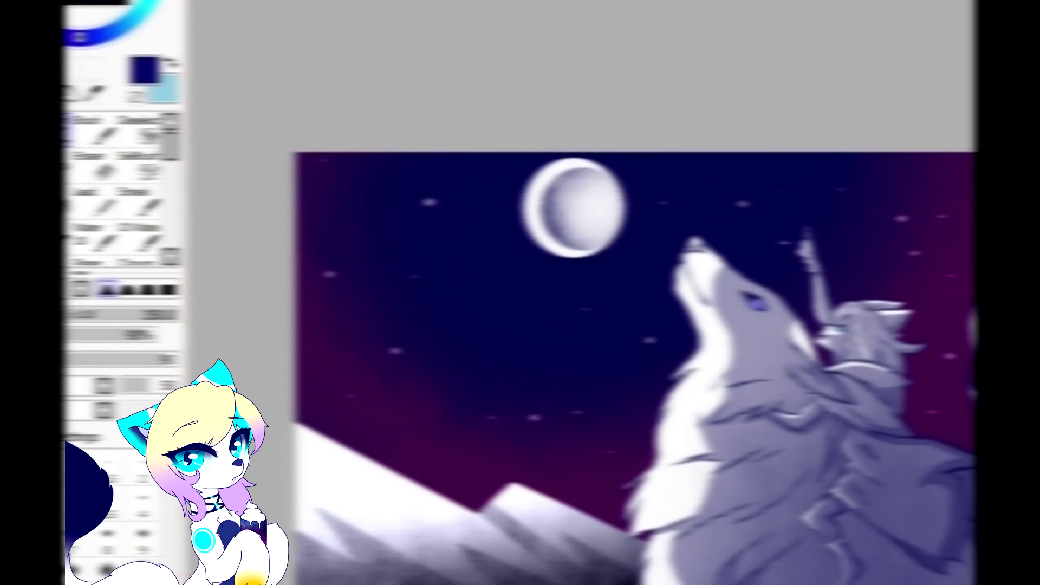
Try a light blue airbrushed glow across the sky around the moon, then remove it.
{"action": "scroll", "coordinate": [635, 165], "scroll_direction": "up", "scroll_amount": 2}
{"action": "left_click_drag", "start_coordinate": [374, 187], "coordinate": [571, 339]}
{"action": "key", "text": "ctrl+z"}
{"action": "left_click_drag", "start_coordinate": [639, 168], "coordinate": [433, 212]}
{"action": "left_click", "coordinate": [68, 201]}
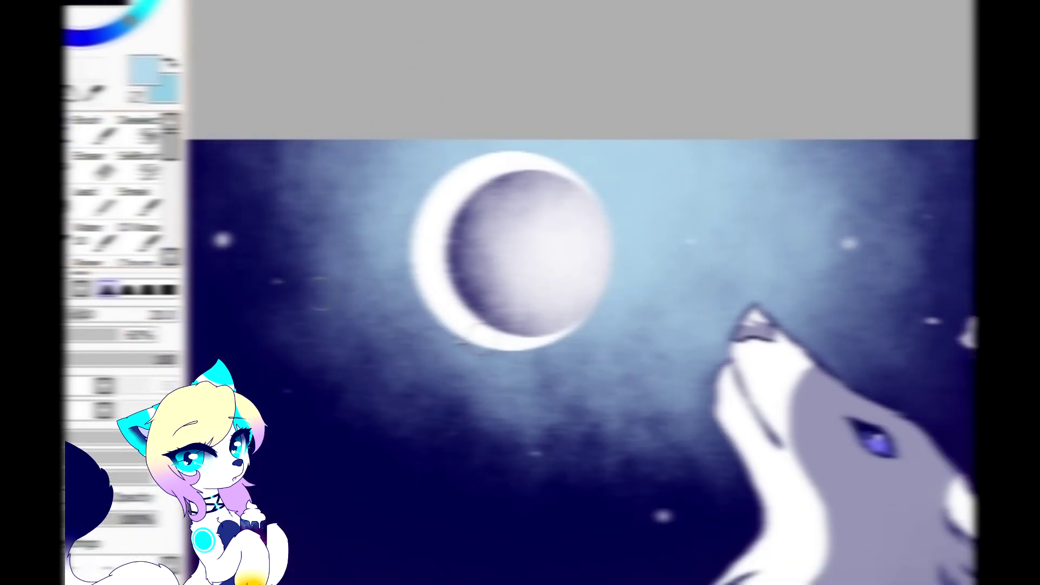
{"action": "mouse_move", "coordinate": [542, 325]}
{"action": "left_mouse_down"}
{"action": "mouse_move", "coordinate": [859, 221]}
{"action": "mouse_move", "coordinate": [592, 278]}
{"action": "left_mouse_up"}
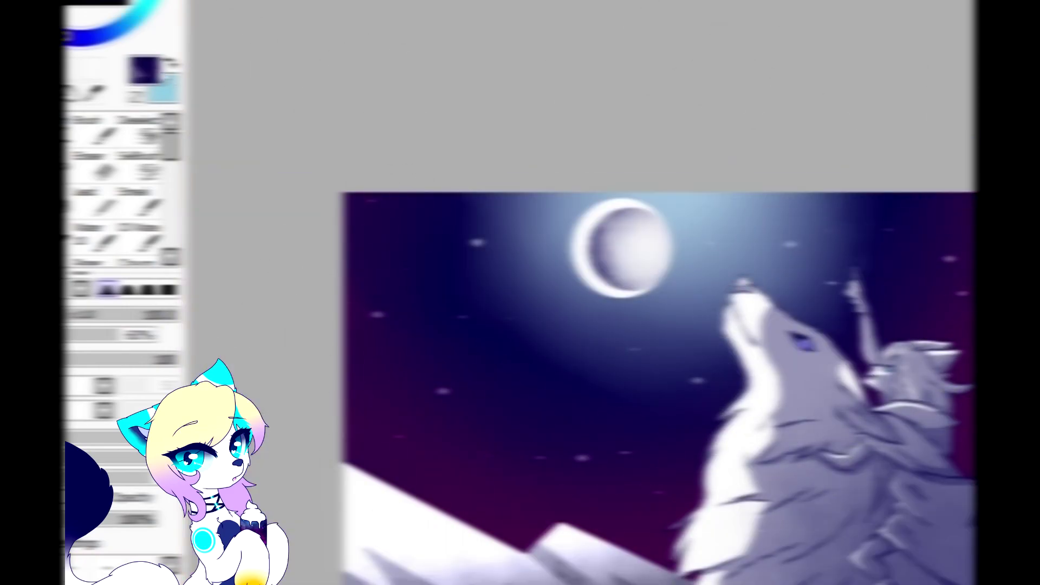
{"action": "mouse_move", "coordinate": [592, 325]}
{"action": "left_mouse_down"}
{"action": "mouse_move", "coordinate": [522, 232]}
{"action": "mouse_move", "coordinate": [563, 308]}
{"action": "left_mouse_up"}
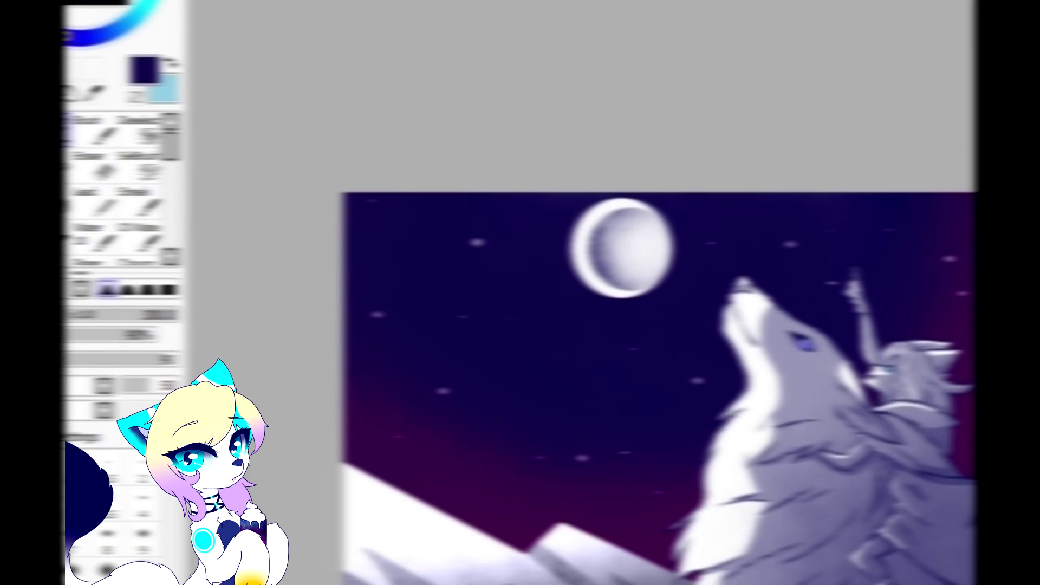
Airbrush a pale halo around the moon and soften it into a faint glow against the dark sky.
{"action": "scroll", "coordinate": [651, 206], "scroll_direction": "up", "scroll_amount": 5}
{"action": "mouse_move", "coordinate": [623, 250]}
{"action": "left_mouse_down"}
{"action": "mouse_move", "coordinate": [778, 302]}
{"action": "mouse_move", "coordinate": [666, 181]}
{"action": "mouse_move", "coordinate": [672, 325]}
{"action": "left_mouse_up"}
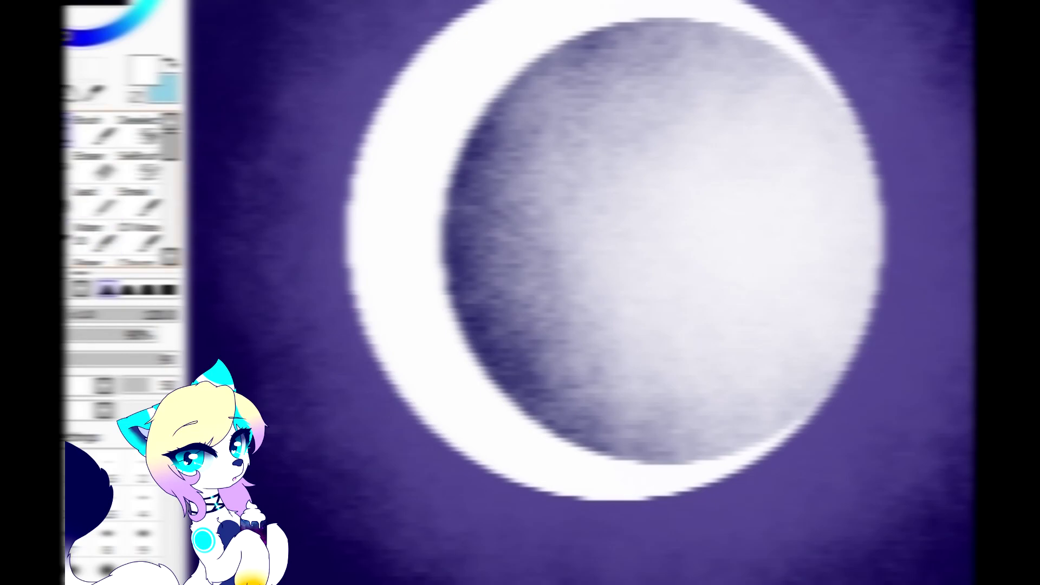
{"action": "scroll", "coordinate": [260, 168], "scroll_direction": "down", "scroll_amount": 6}
{"action": "scroll", "coordinate": [434, 233], "scroll_direction": "up", "scroll_amount": 5}
{"action": "mouse_move", "coordinate": [677, 379]}
{"action": "left_mouse_down"}
{"action": "mouse_move", "coordinate": [796, 45]}
{"action": "mouse_move", "coordinate": [512, 584]}
{"action": "left_mouse_up"}
{"action": "scroll", "coordinate": [623, 298], "scroll_direction": "down", "scroll_amount": 5}
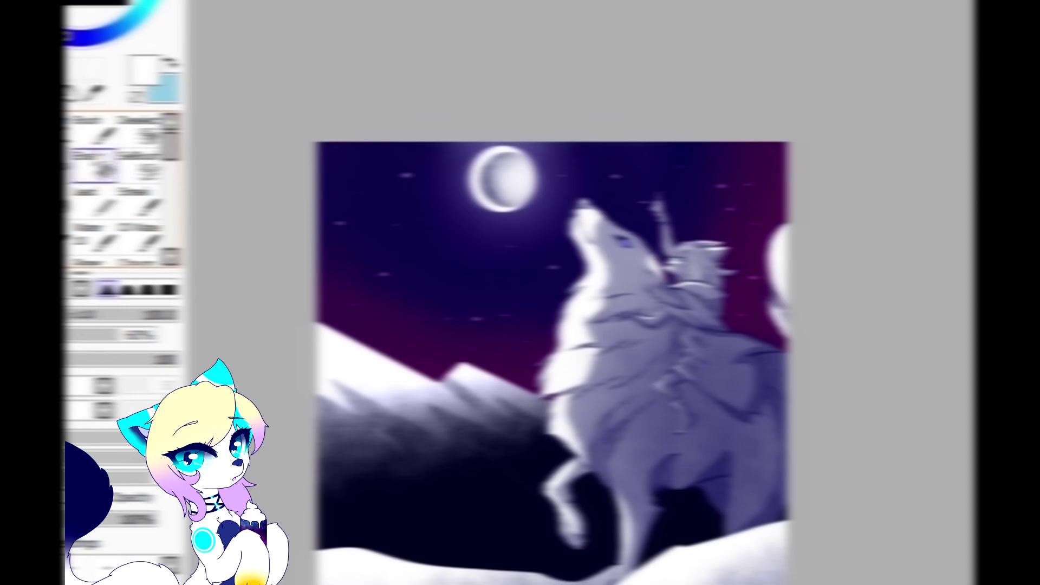
Airbrush a soft glow on the small stars near the sky's left edge.
{"action": "scroll", "coordinate": [284, 385], "scroll_direction": "up", "scroll_amount": 5}
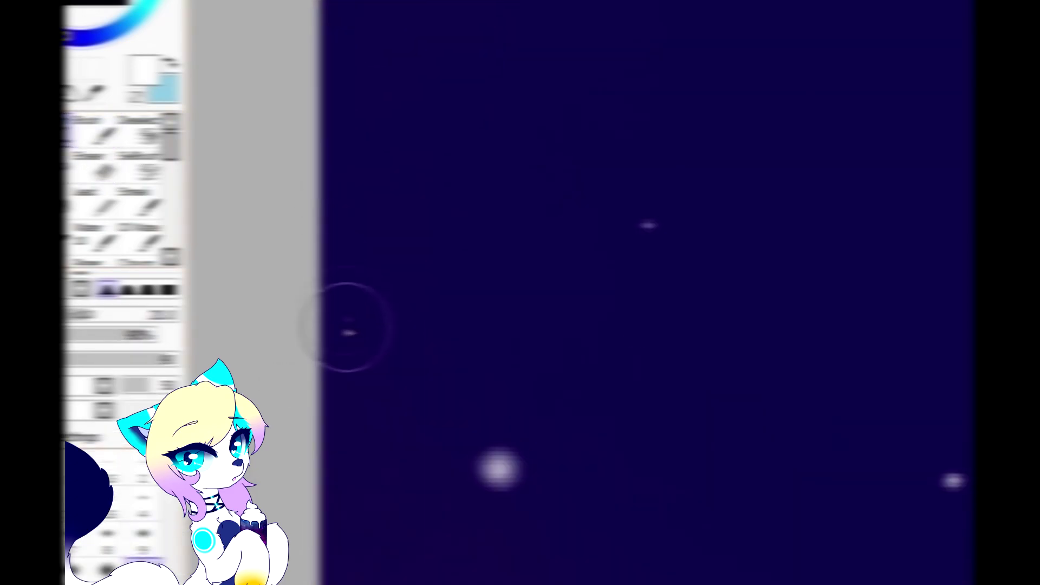